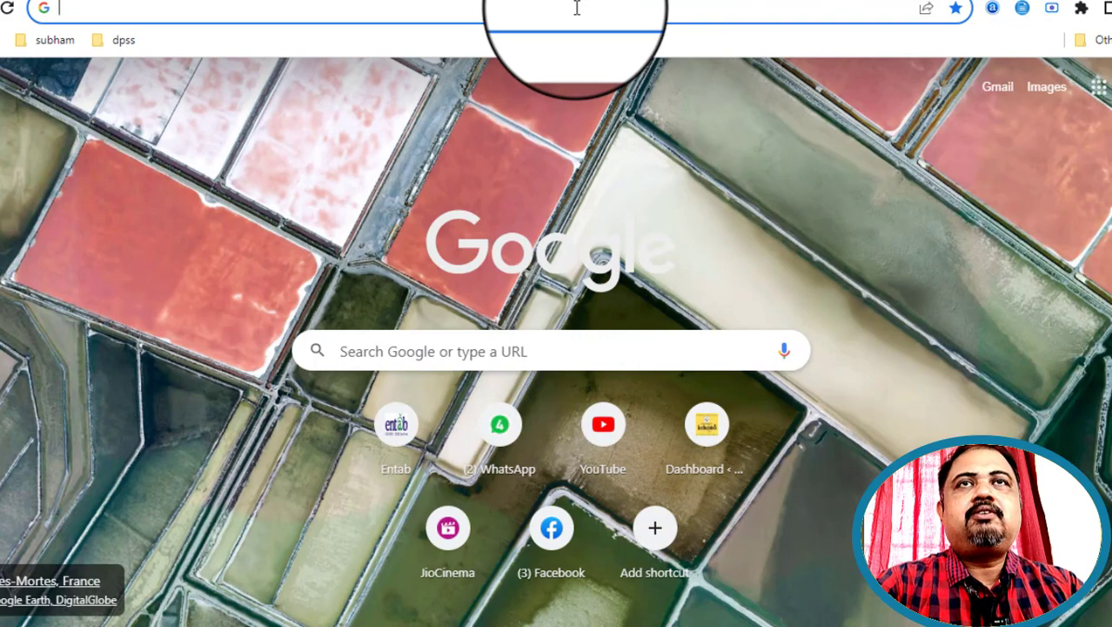
Open the website delopeontarhomestay.com and highlight its domain name in the address.
type("delopeontarhomestay.com")
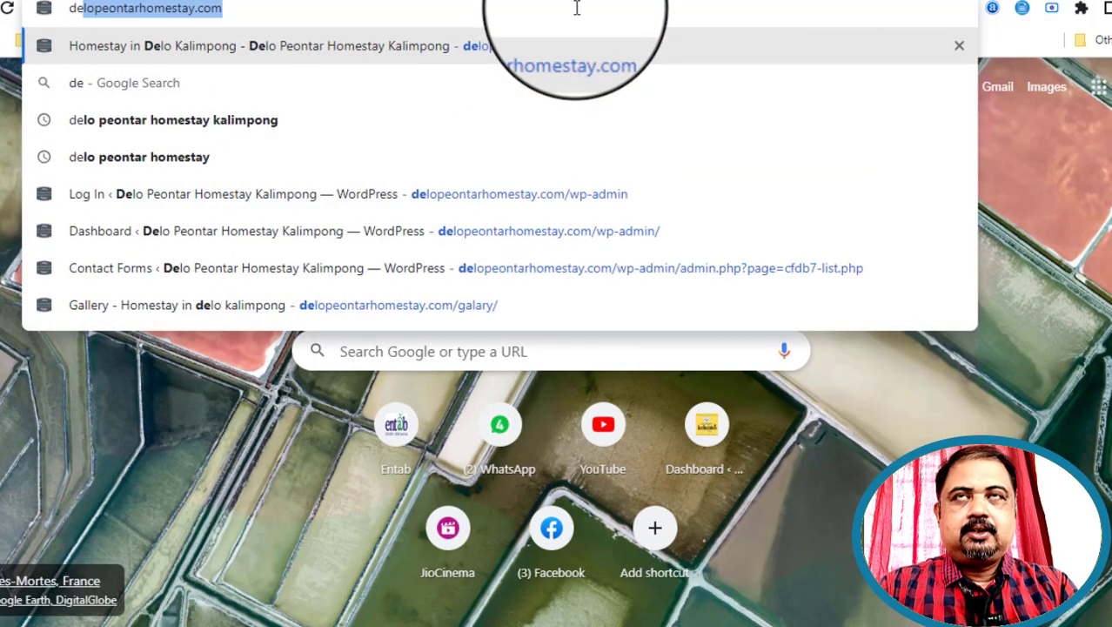
key("Return")
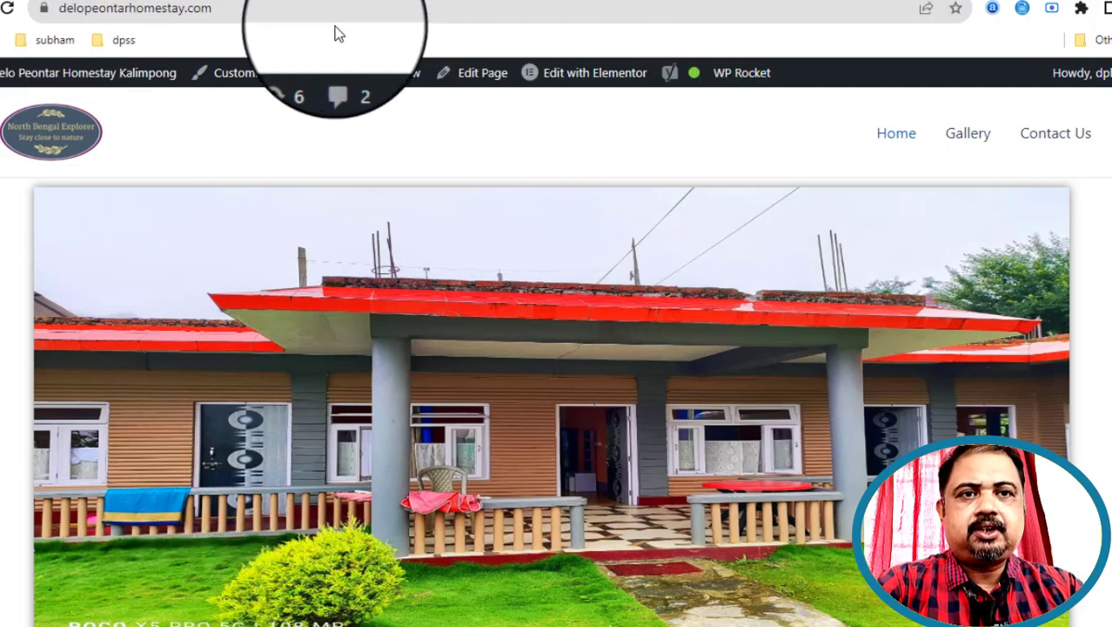
left_click_drag(229, 8, 70, 12)
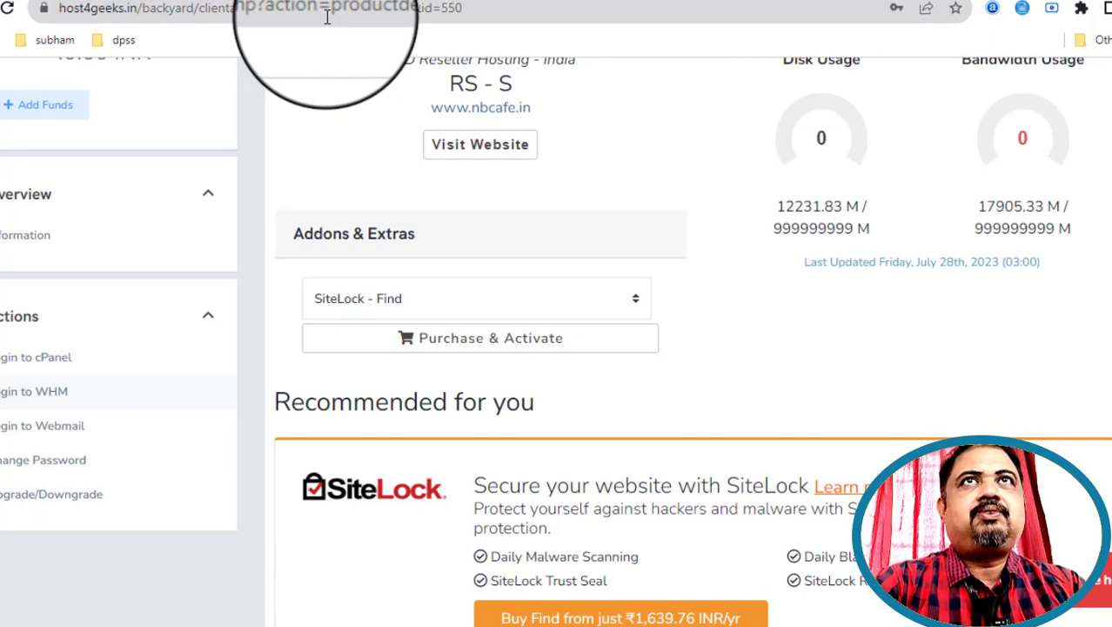
Open the host4geeks domain registration page and find the form for registering a new domain.
scroll(407, 217, "up", 3)
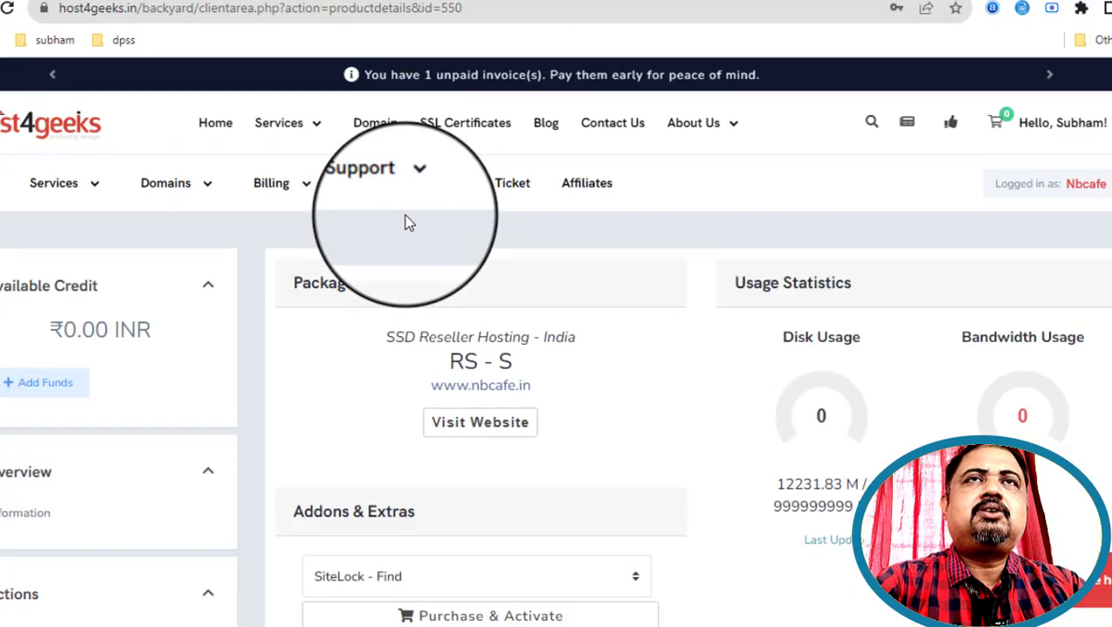
left_click(372, 134)
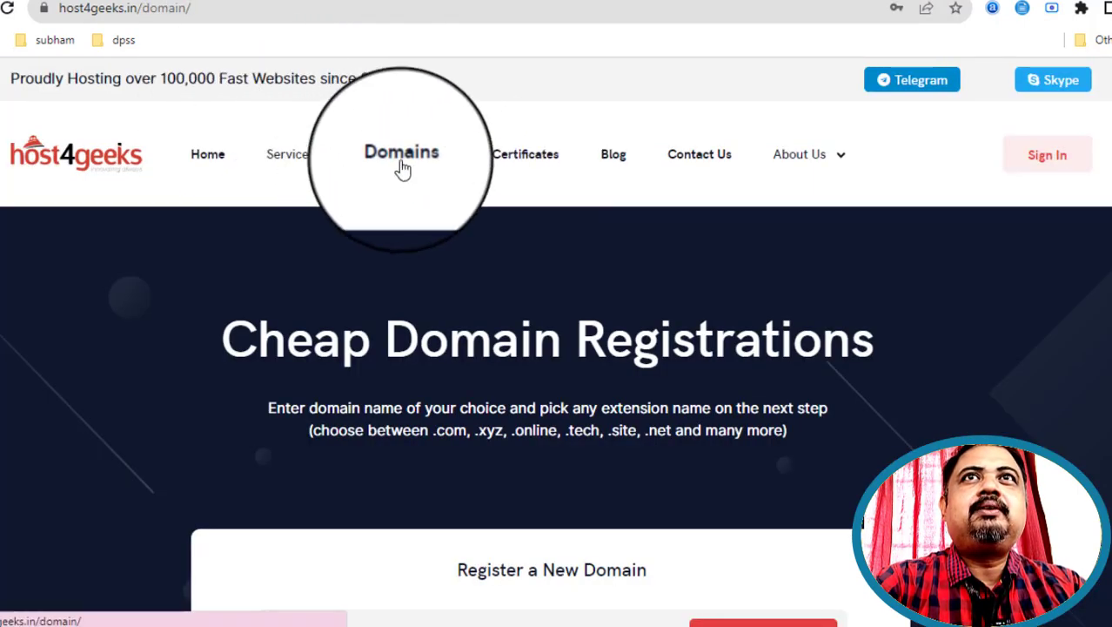
scroll(640, 336, "down", 3)
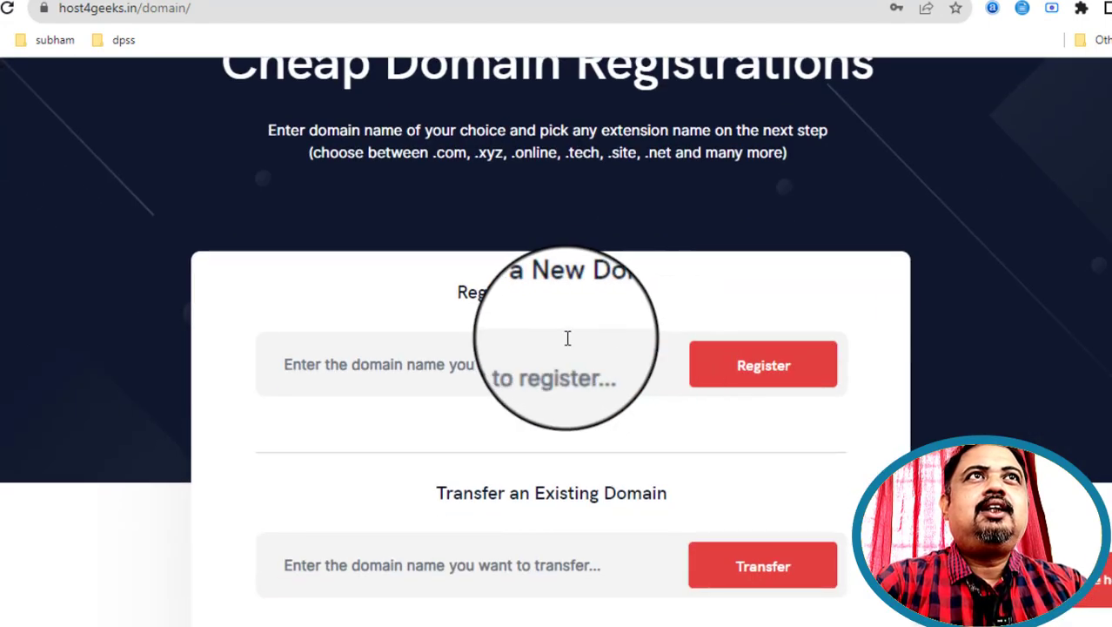
Check whether the new domain name wordpresstutorialindia.com can be registered.
left_click(304, 372)
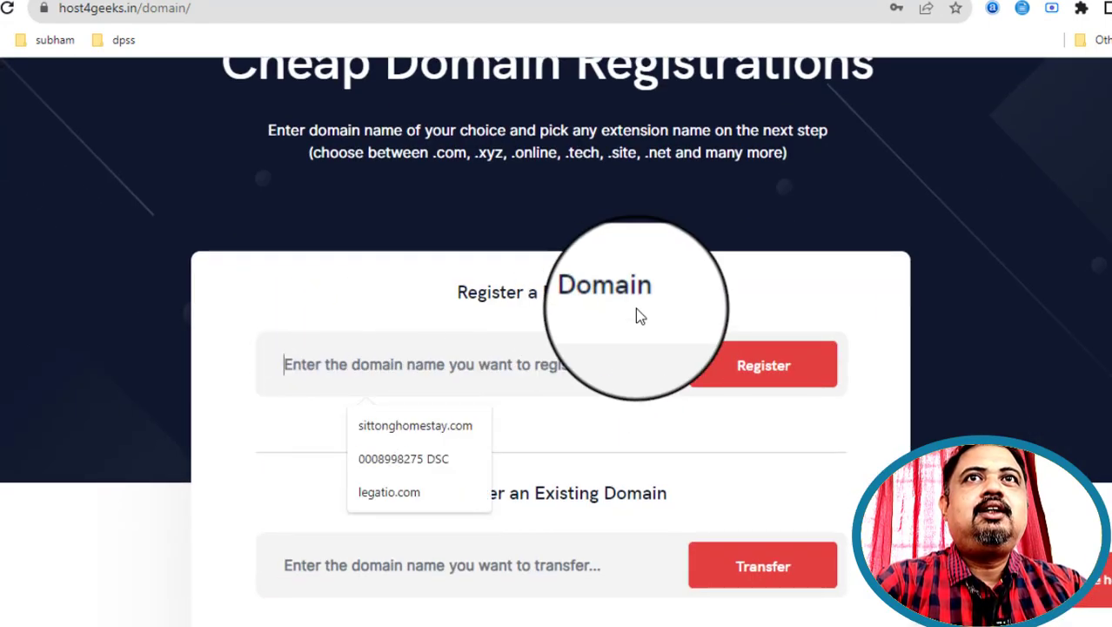
type("w")
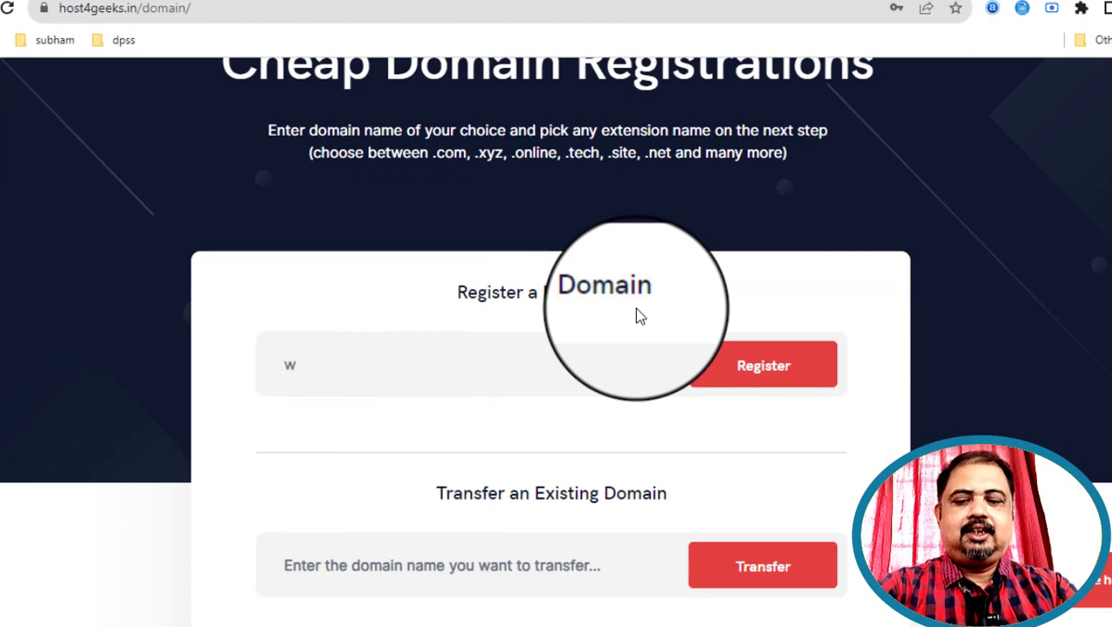
type("ordp")
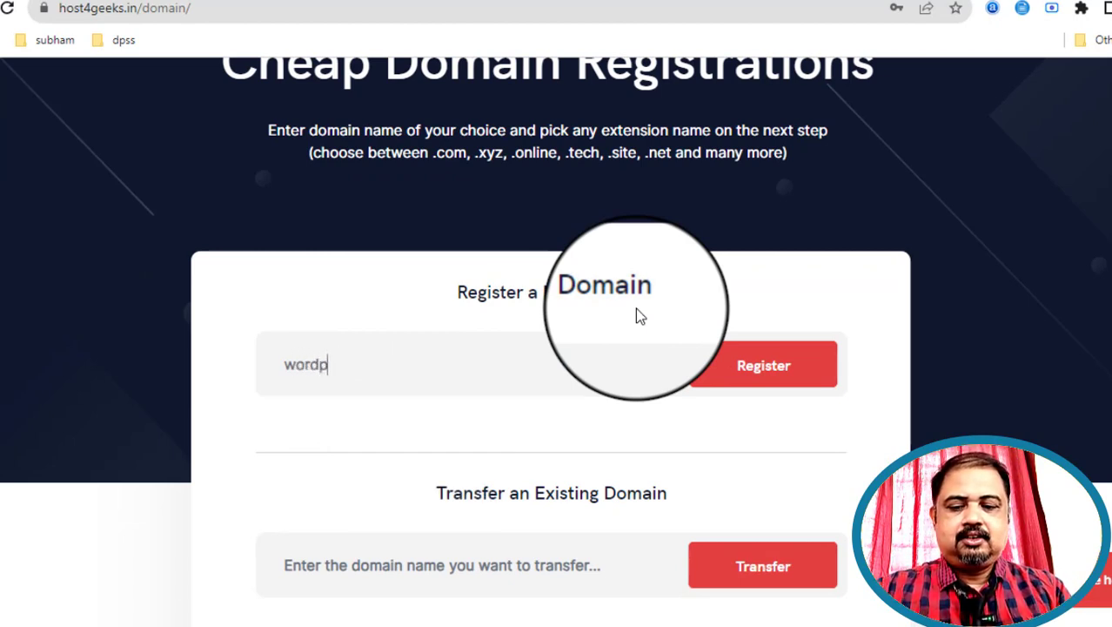
type("ress")
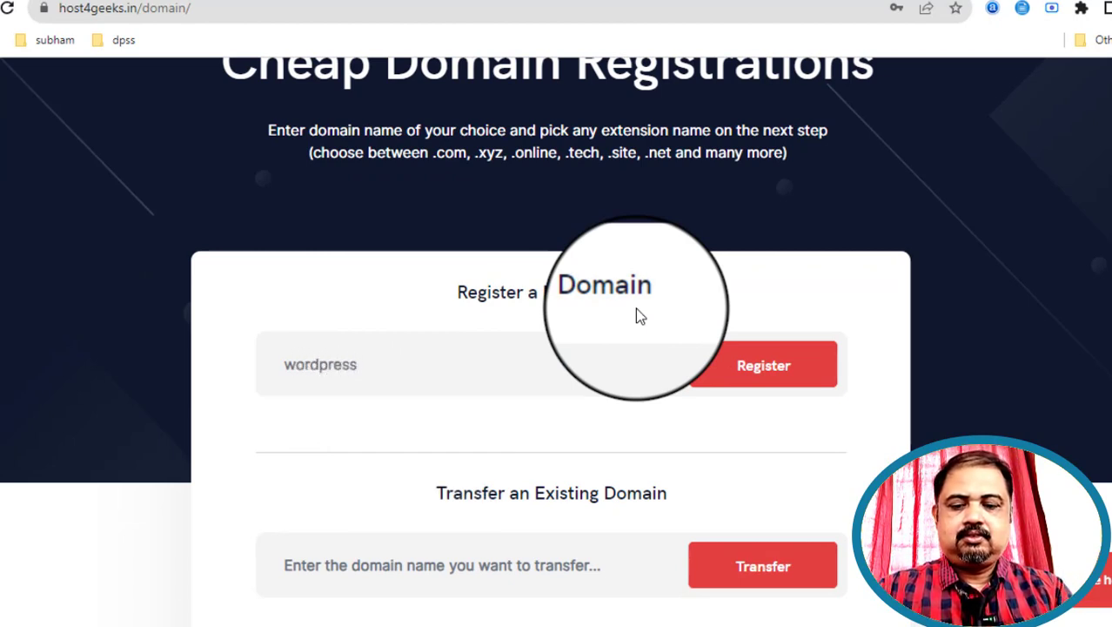
type("tut")
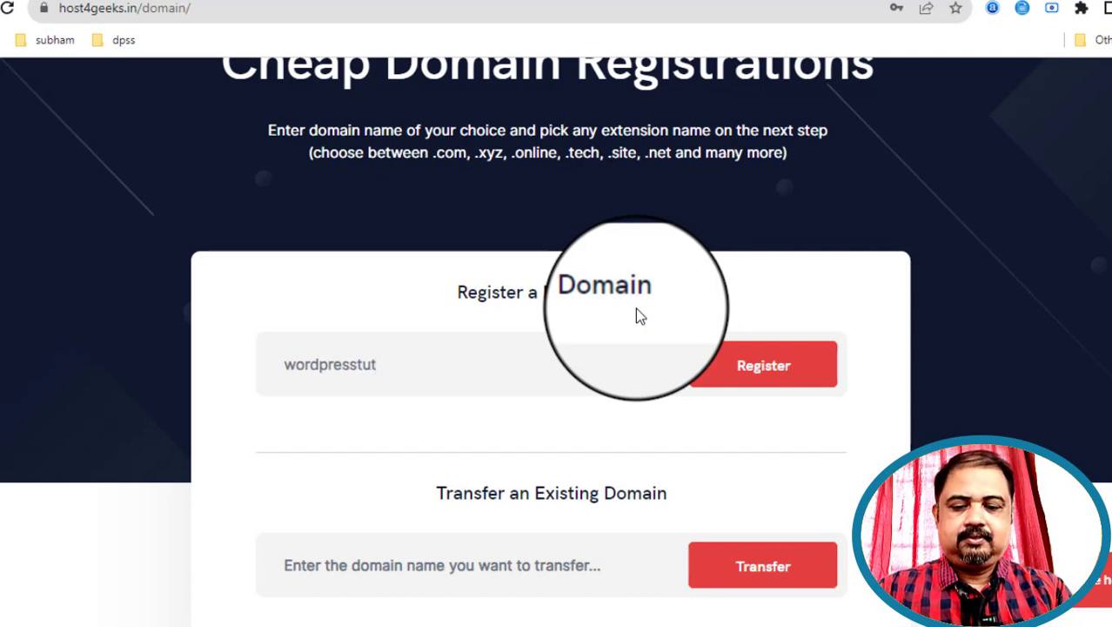
type("orial")
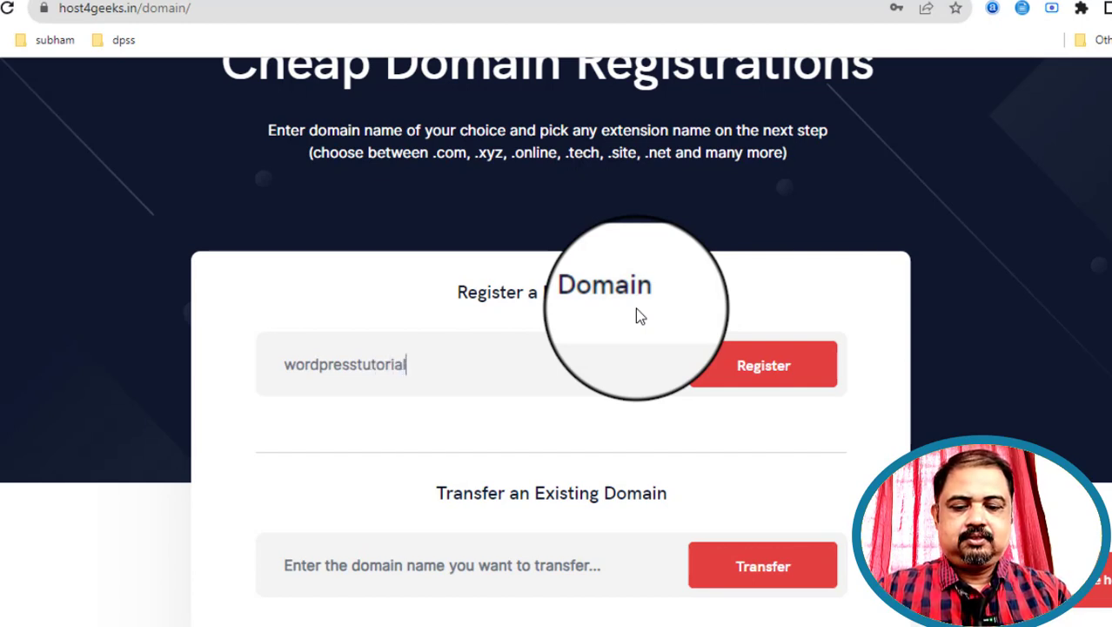
type("india.c")
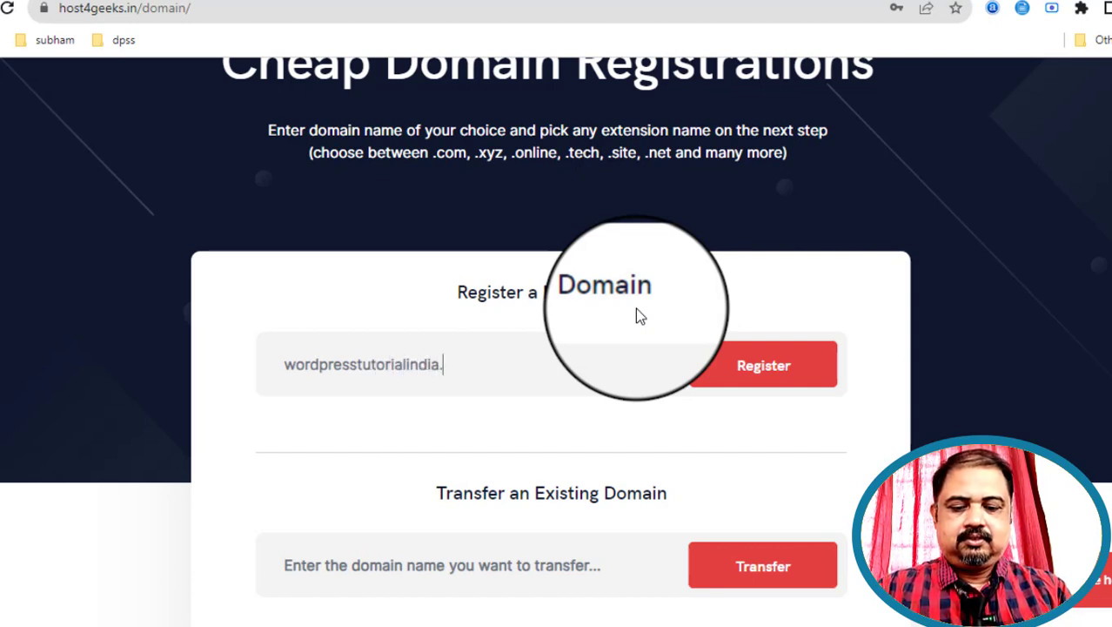
type("om")
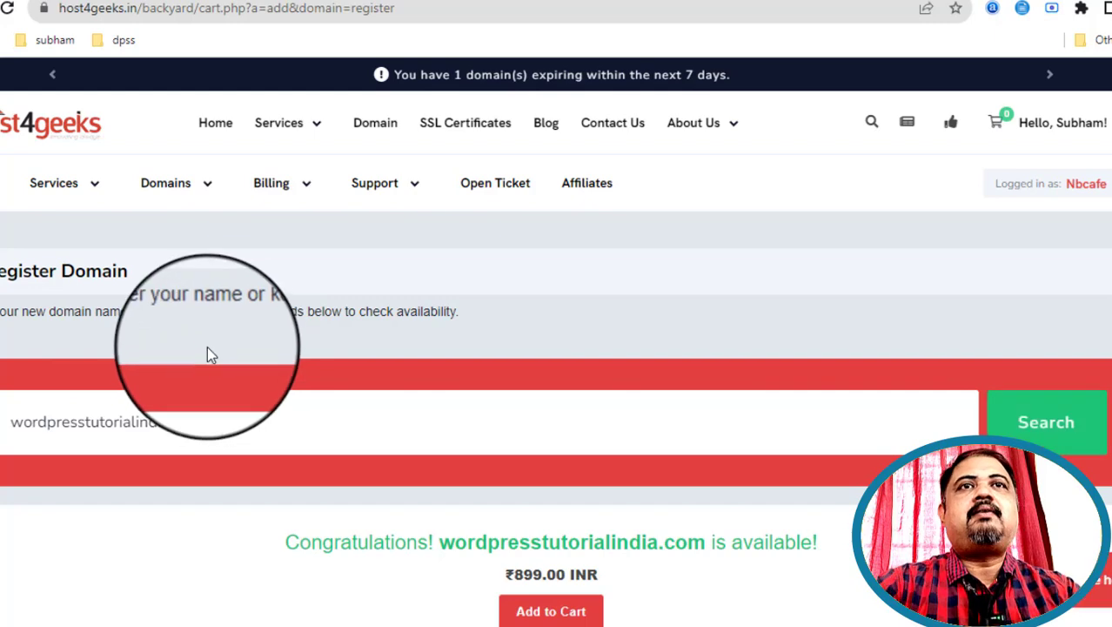
Add the domain wordpresstutorialindia.com to the cart and look over the alternative extensions and suggested domains.
scroll(522, 487, "down", 1)
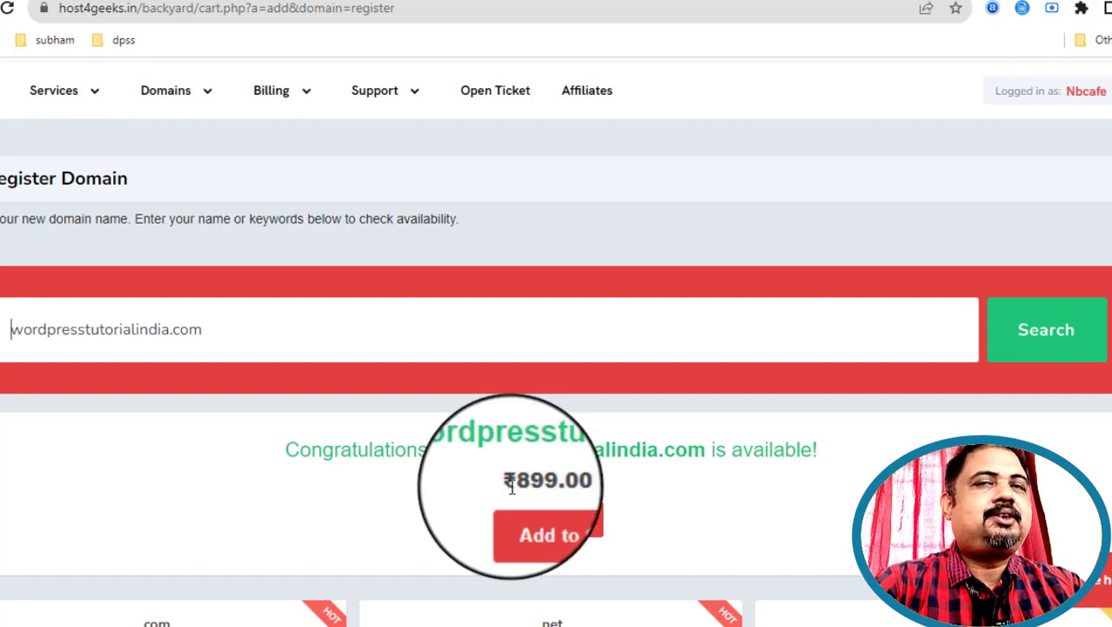
left_click(544, 534)
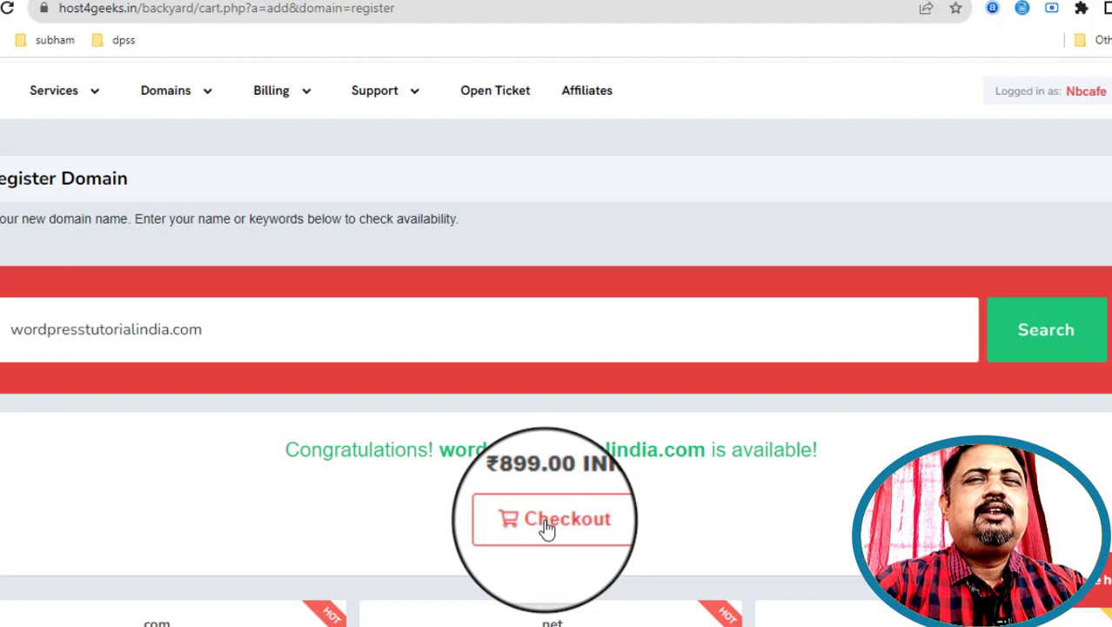
scroll(609, 591, "down", 3)
scroll(585, 537, "down", 1)
scroll(585, 537, "up", 2)
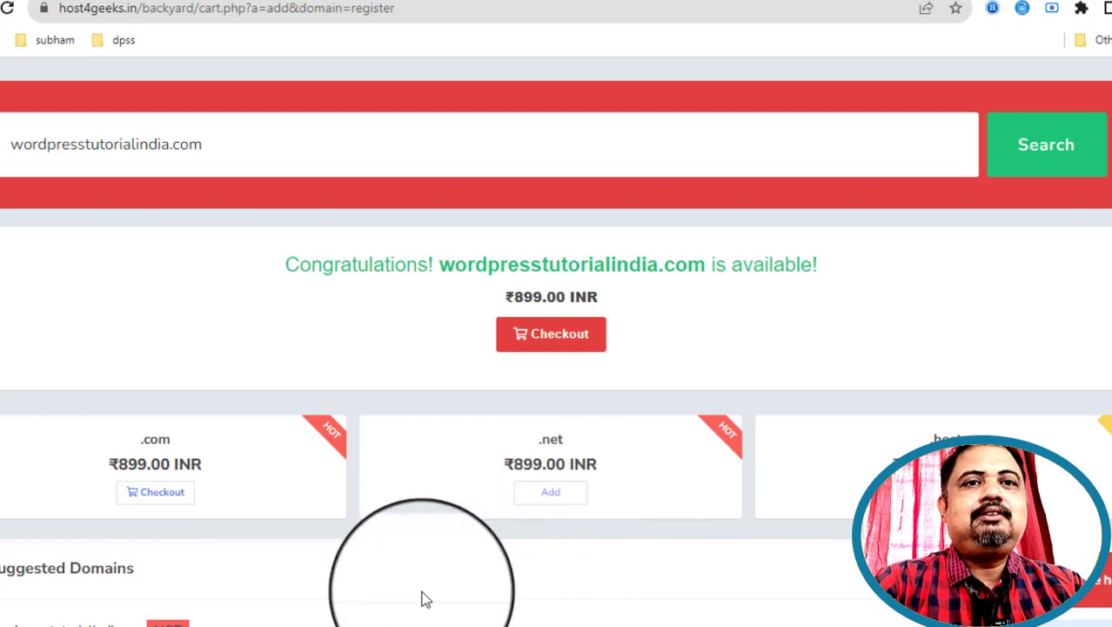
Switch to the open Entab CampusCare browser window.
mouse_move(266, 624)
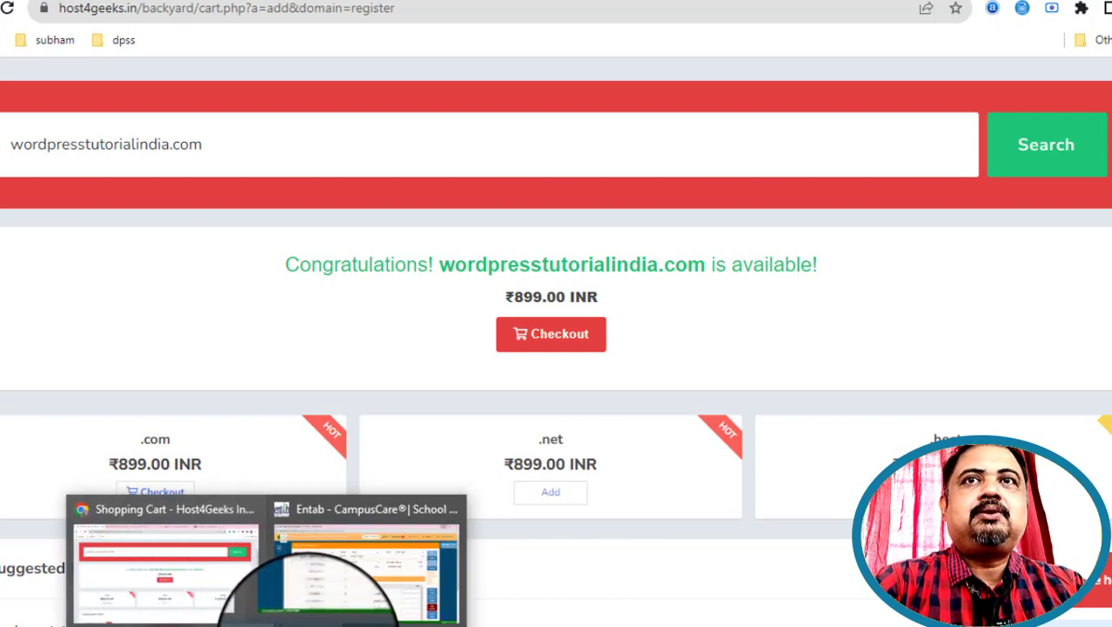
mouse_move(301, 623)
left_click(424, 557)
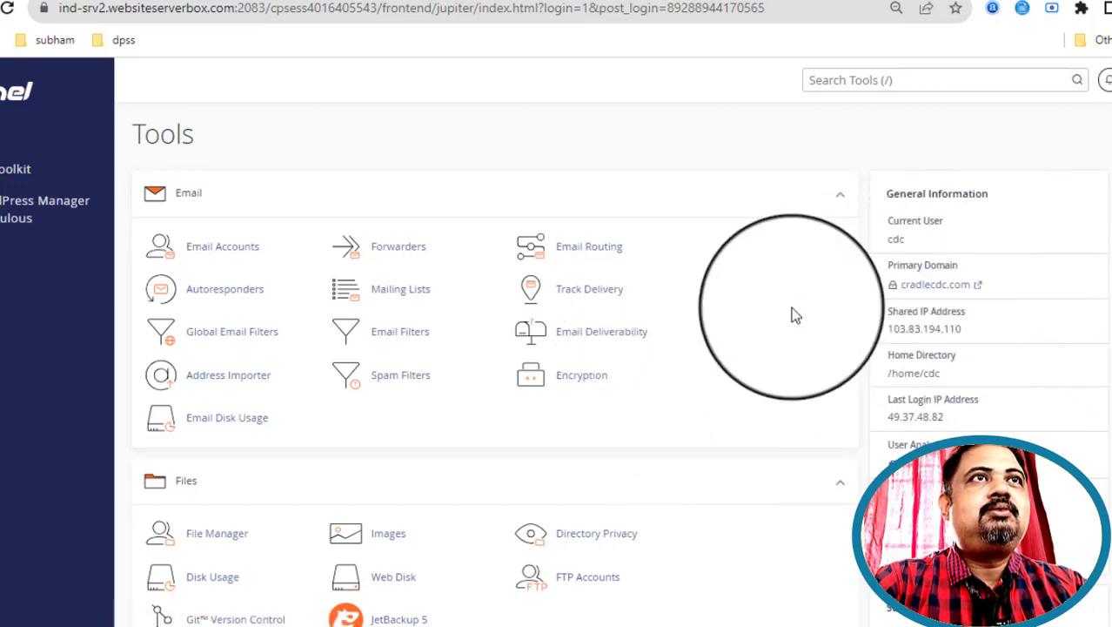
Open WordPress Manager by Softaculous from the cPanel tools and start a new WordPress installation.
scroll(422, 387, "down", 6)
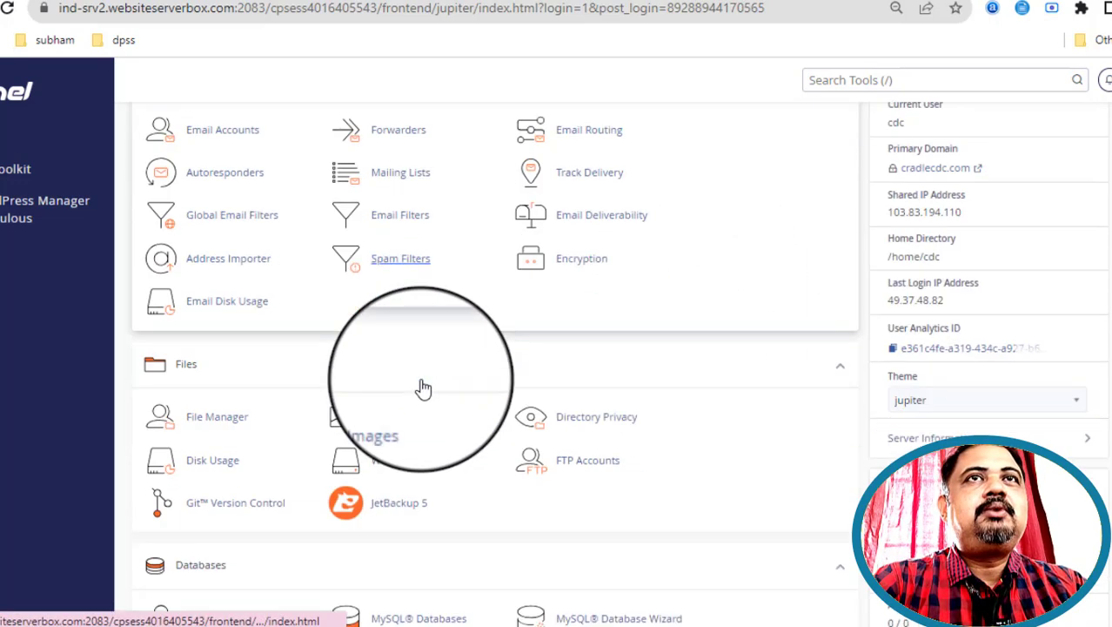
scroll(422, 388, "down", 3)
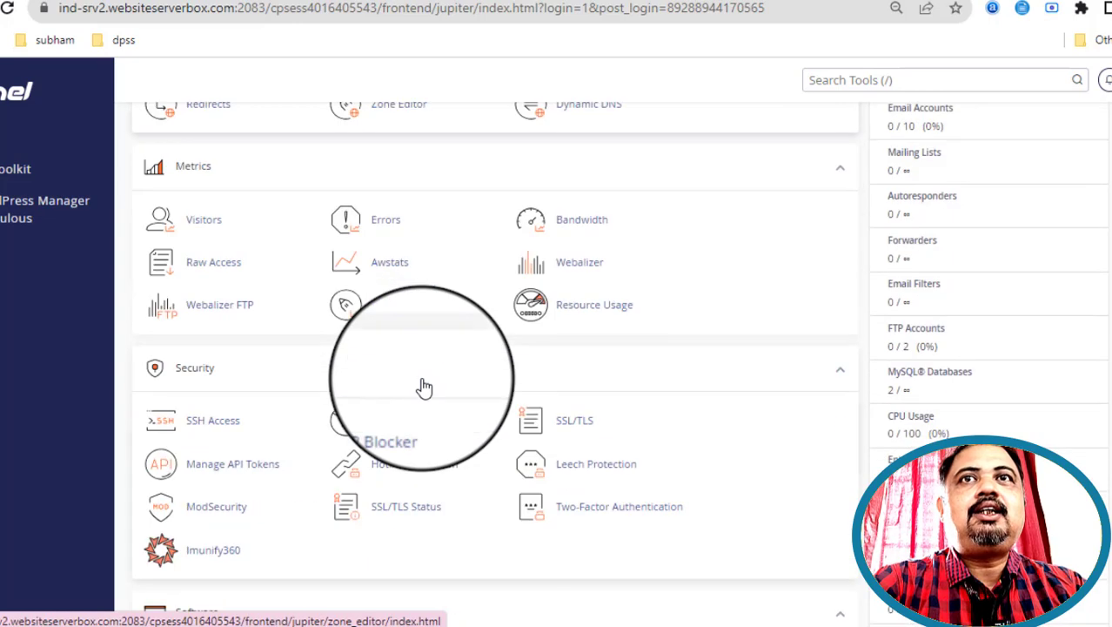
scroll(422, 383, "down", 3)
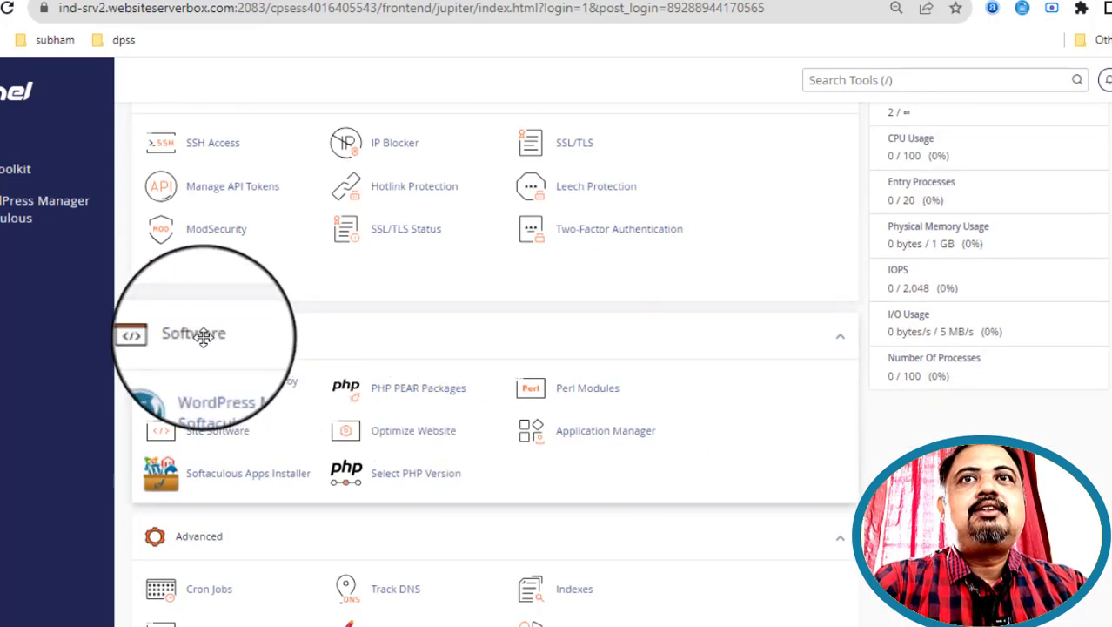
left_click(233, 387)
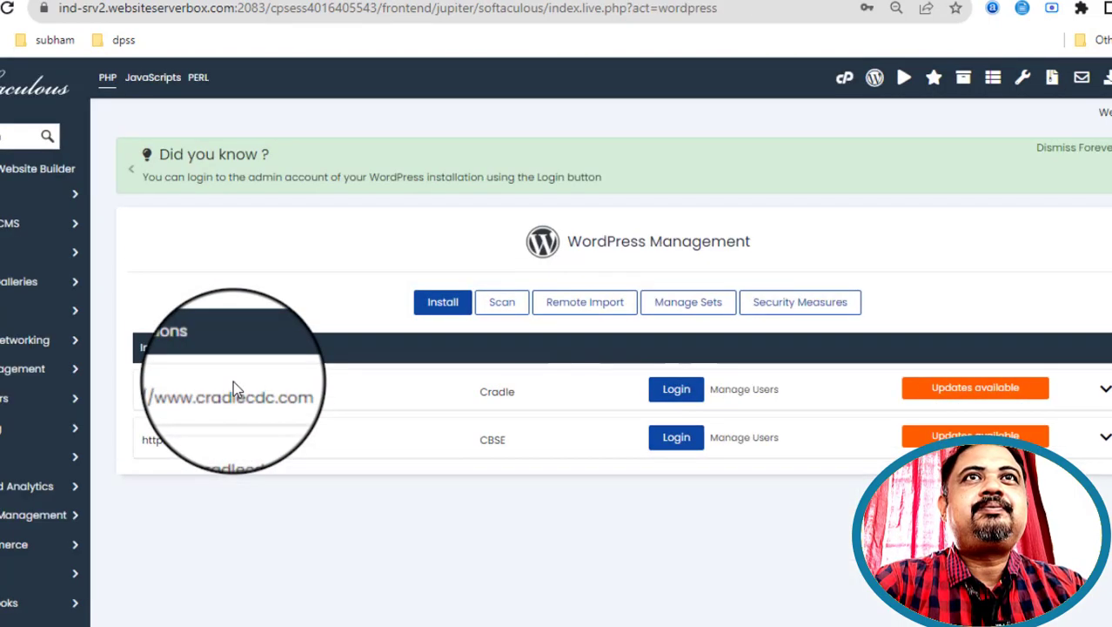
left_click(444, 305)
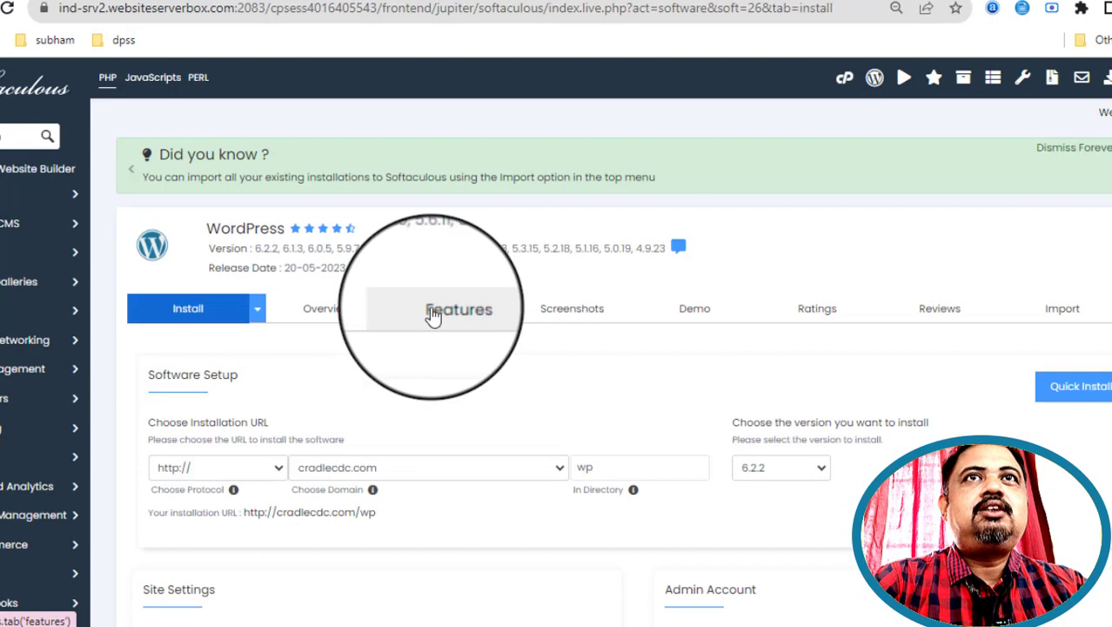
left_click(279, 473)
left_click(220, 542)
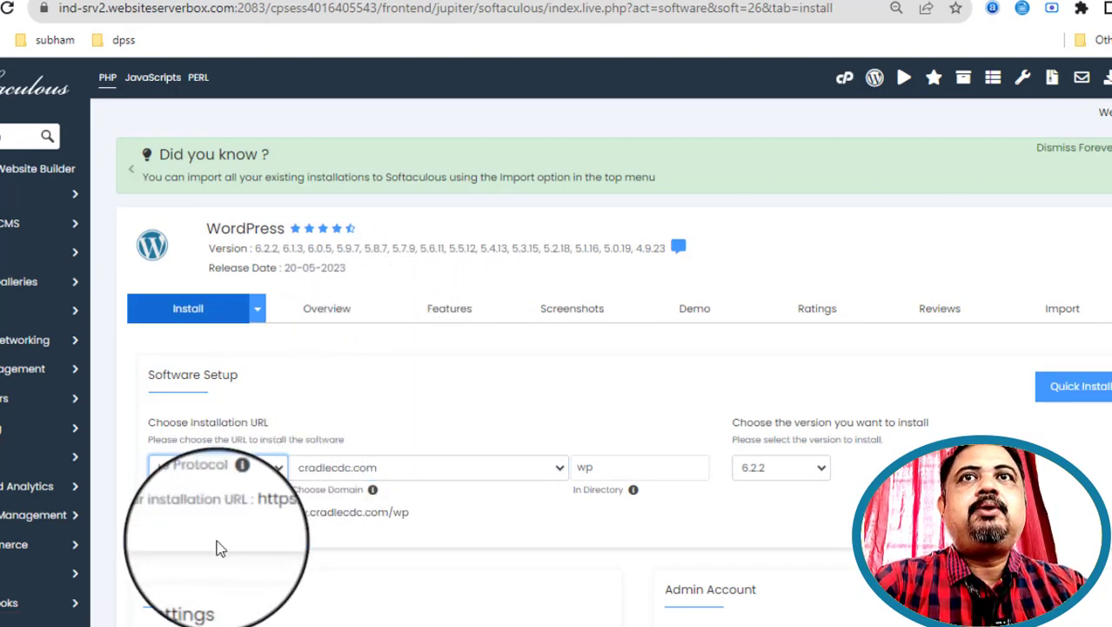
left_click(528, 467)
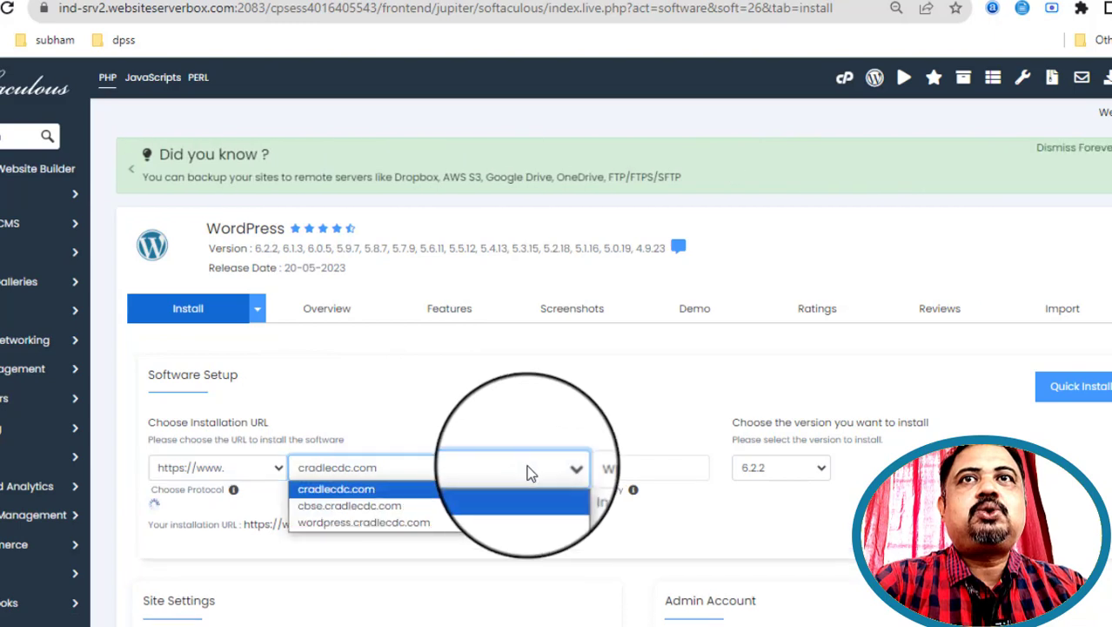
left_click(383, 528)
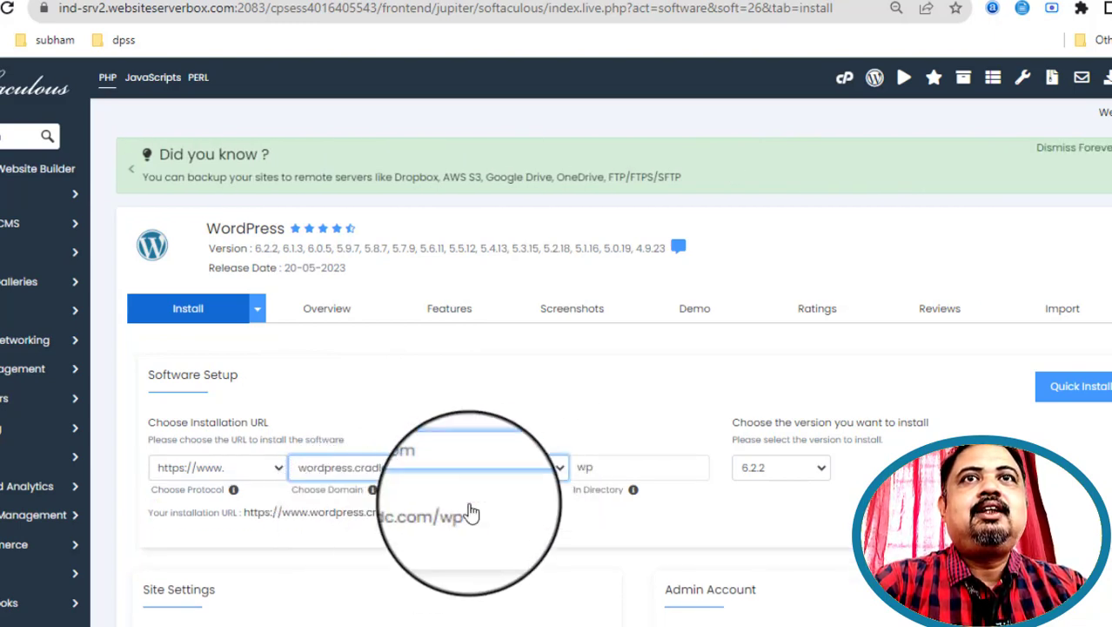
double_click(600, 467)
key("BackSpace")
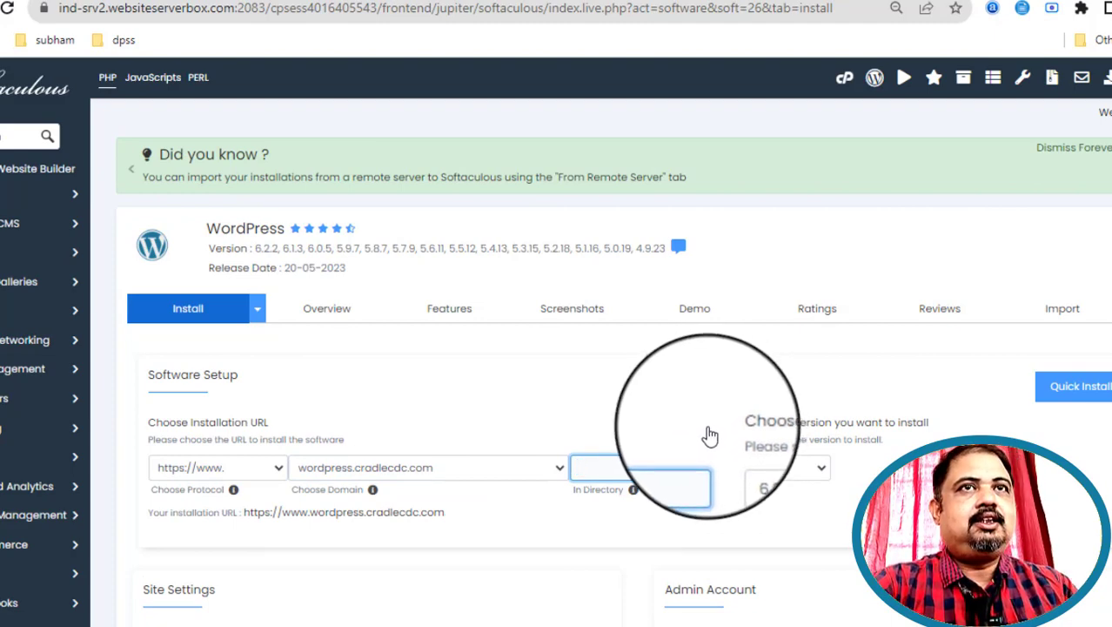
Review the installation form's site settings, admin account, language, plugin and theme options.
scroll(704, 509, "down", 2)
scroll(674, 524, "down", 1)
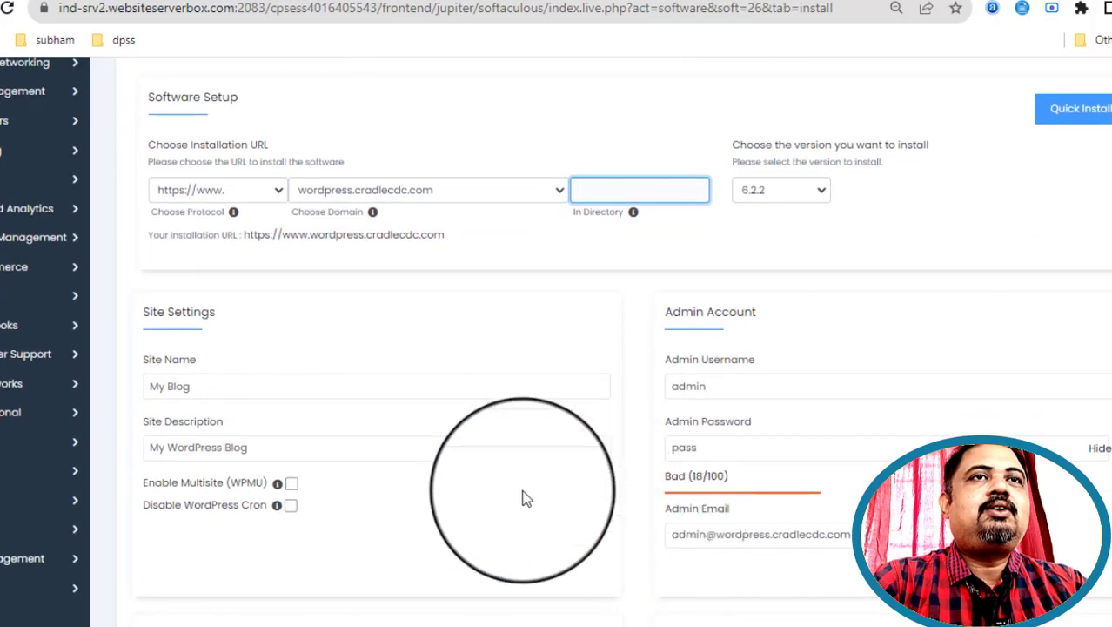
scroll(377, 509, "down", 2)
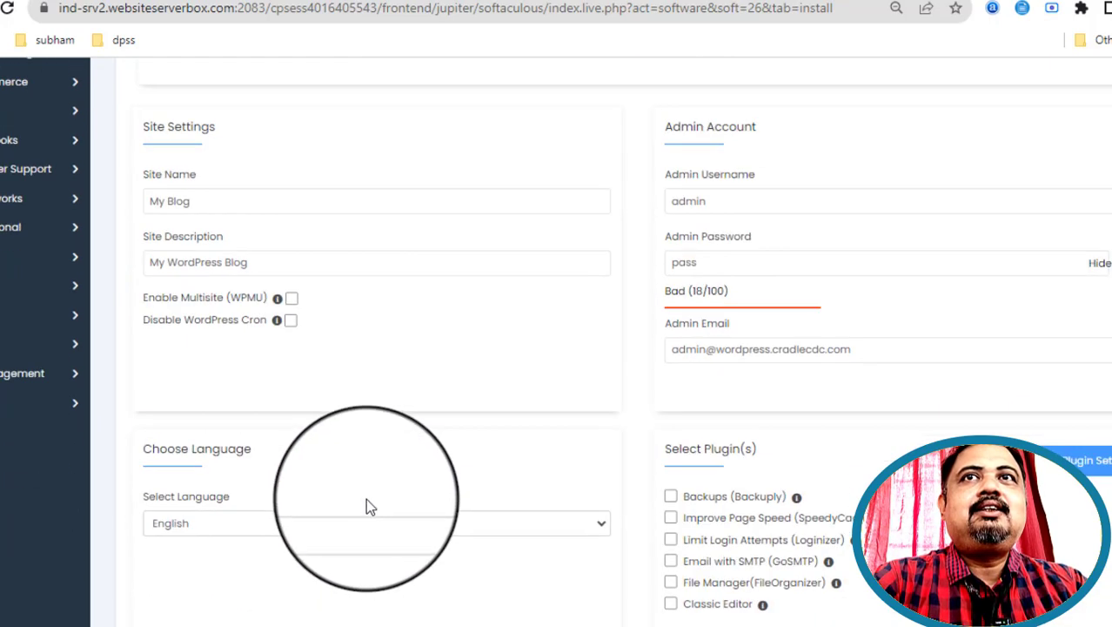
scroll(396, 499, "down", 3)
scroll(399, 499, "down", 6)
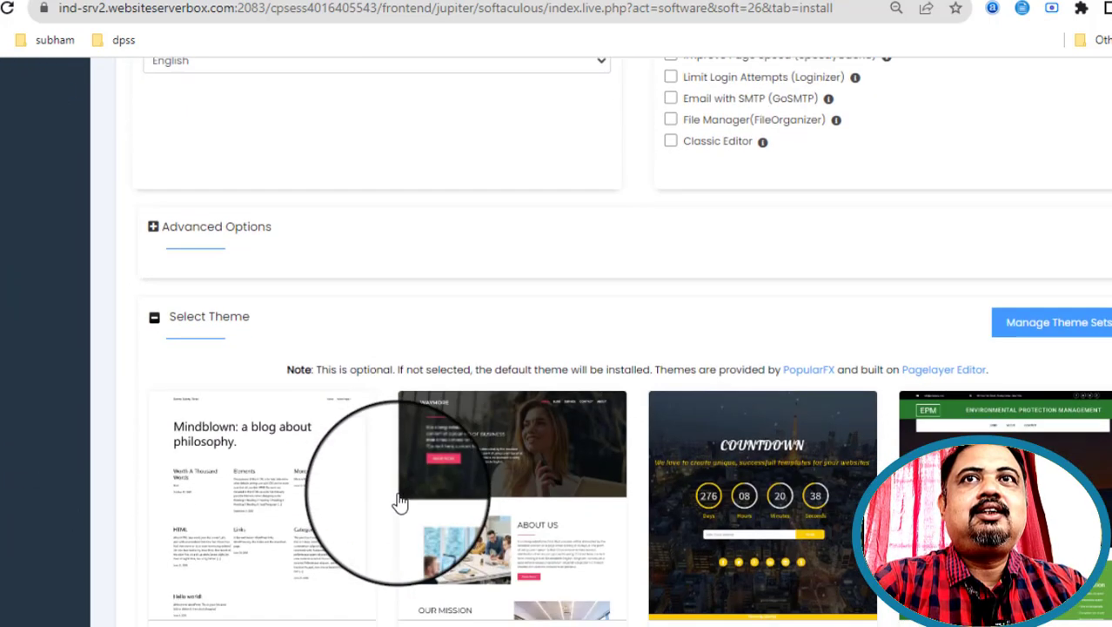
scroll(576, 472, "up", 10)
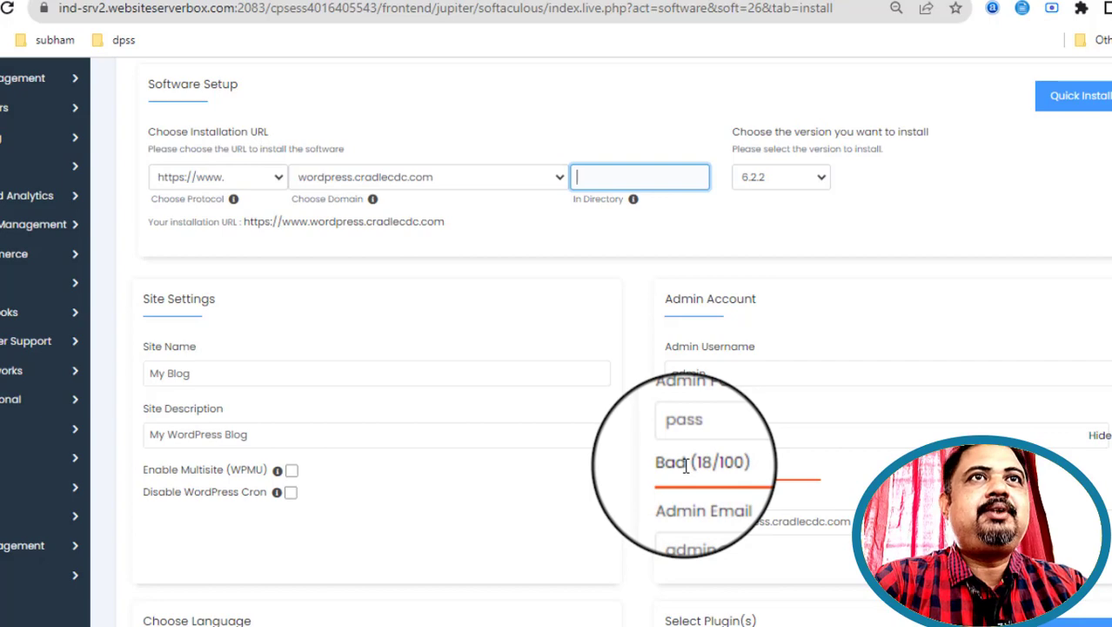
scroll(686, 465, "down", 1)
scroll(685, 465, "down", 10)
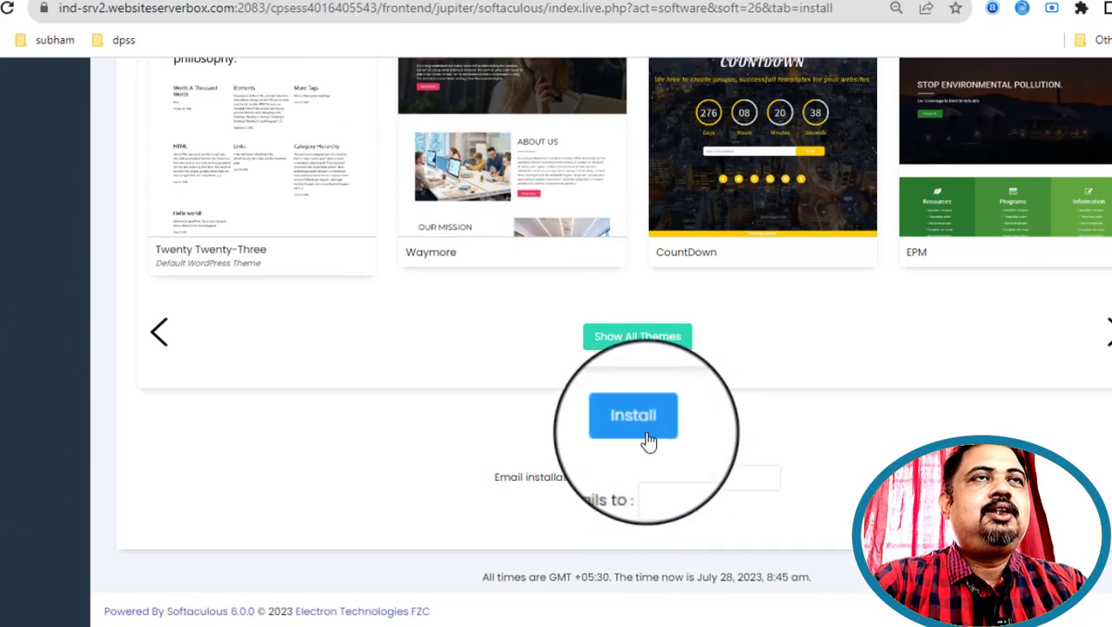
Enter the recipient's e-mail address for the installation details and install WordPress.
left_click(657, 481)
left_click(740, 516)
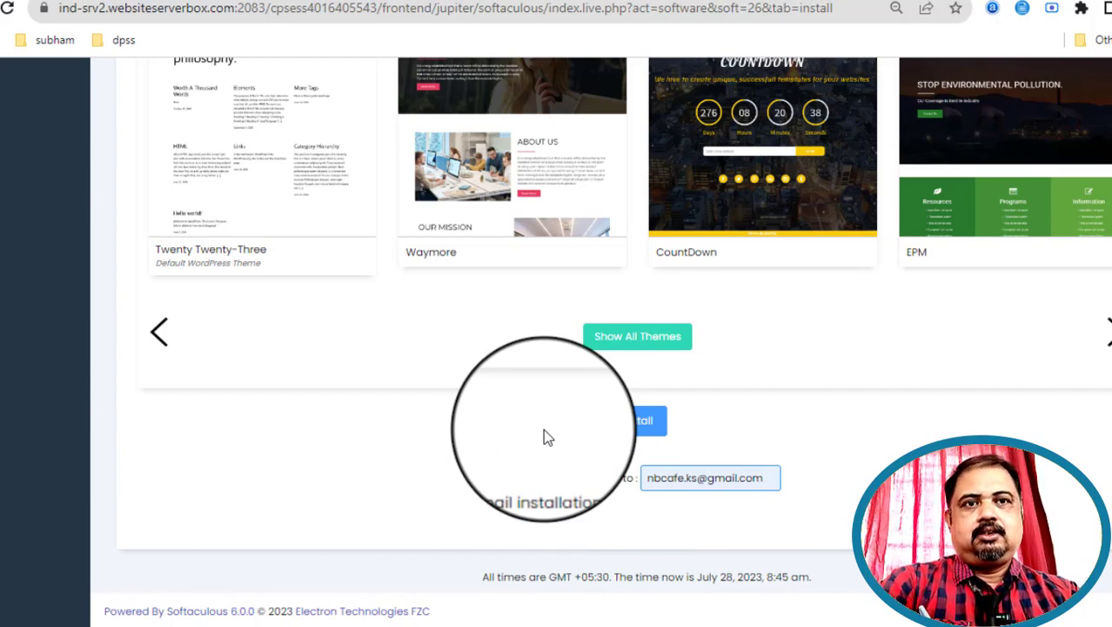
left_click(637, 424)
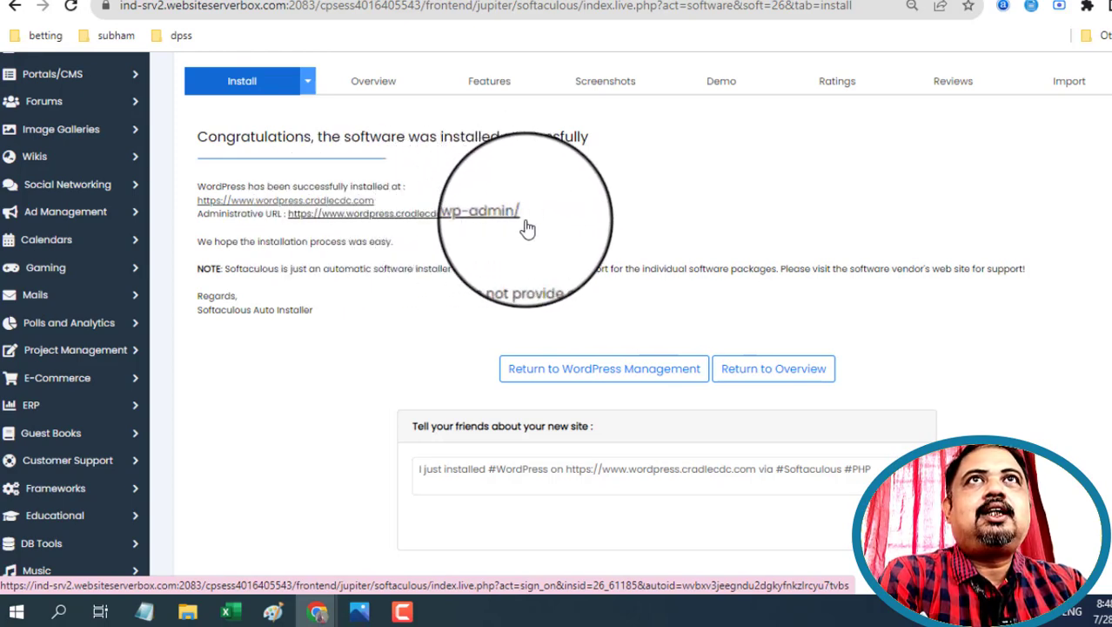
Open the new site's WordPress administration dashboard from its administrative URL and log out of the admin account.
left_click(464, 226)
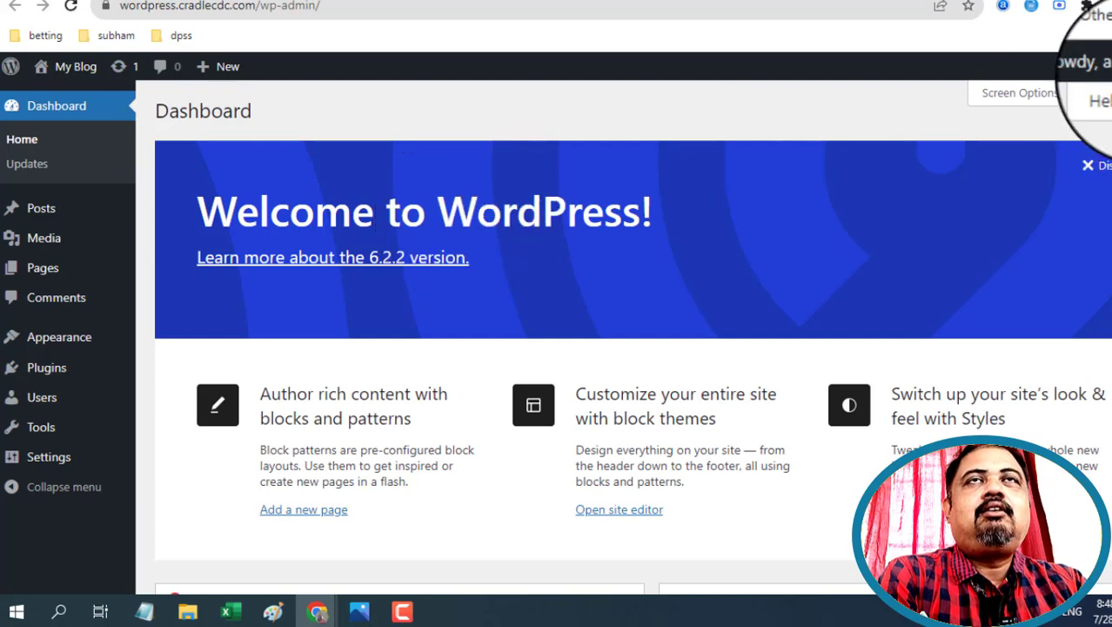
mouse_move(1088, 66)
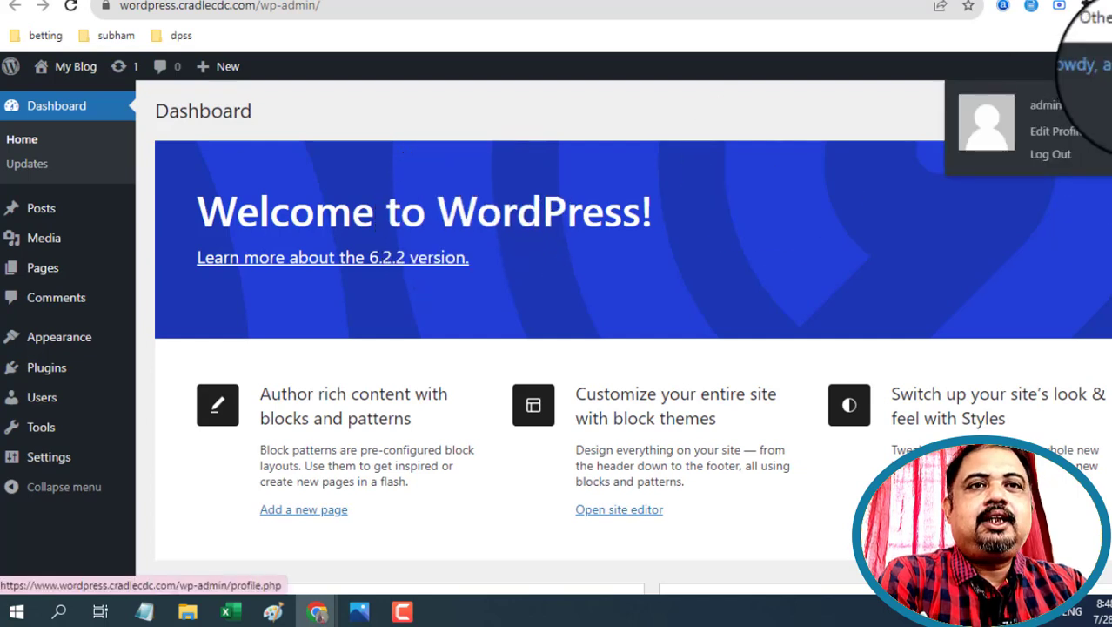
left_click(1049, 166)
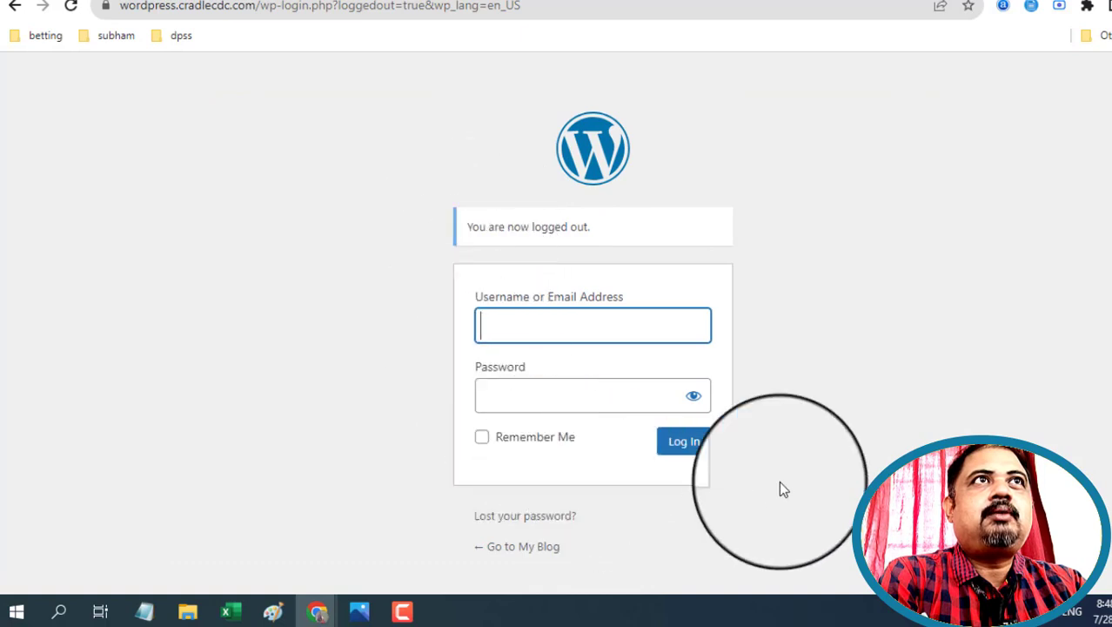
Log in to WordPress as admin with the account password and Remember Me ticked, and dismiss the browser's offer to save the password.
left_click(564, 316)
left_click(860, 281)
left_click(606, 326)
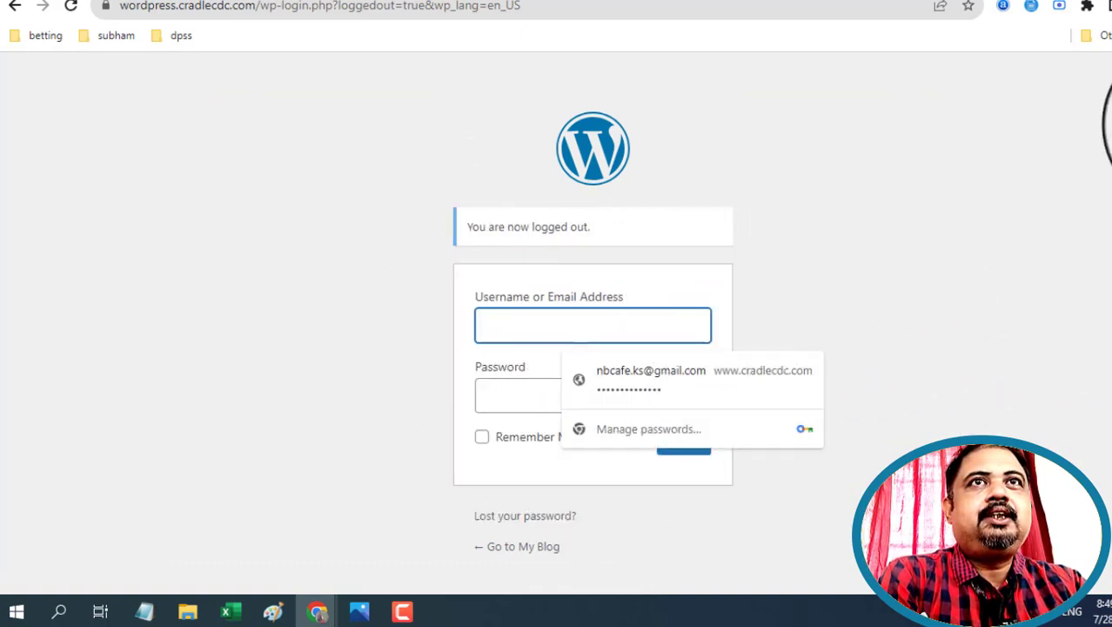
type("adm")
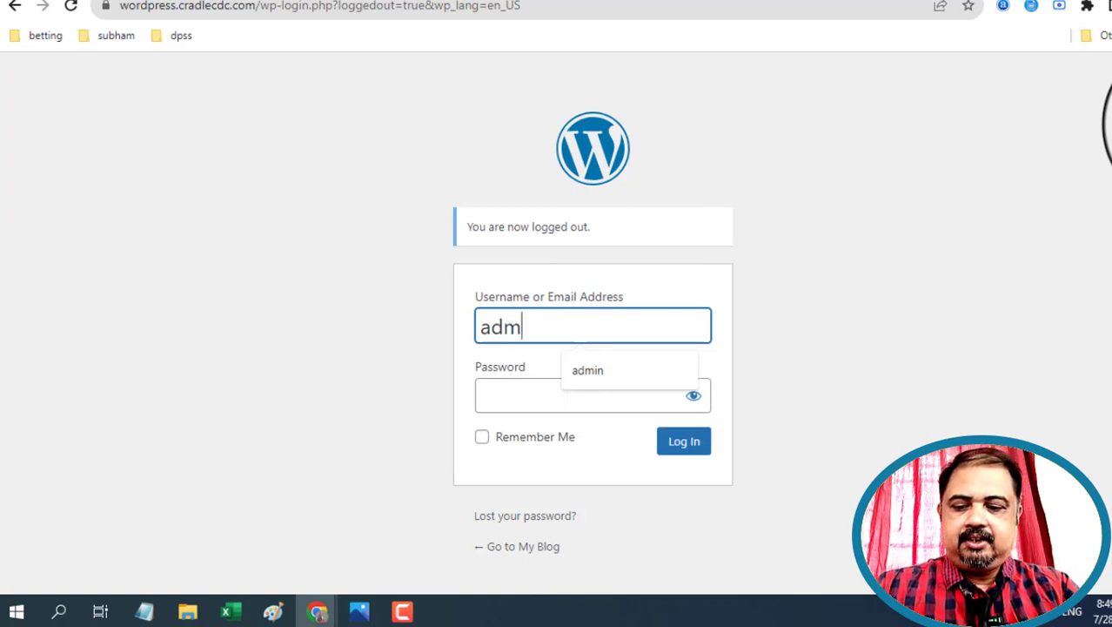
type("in")
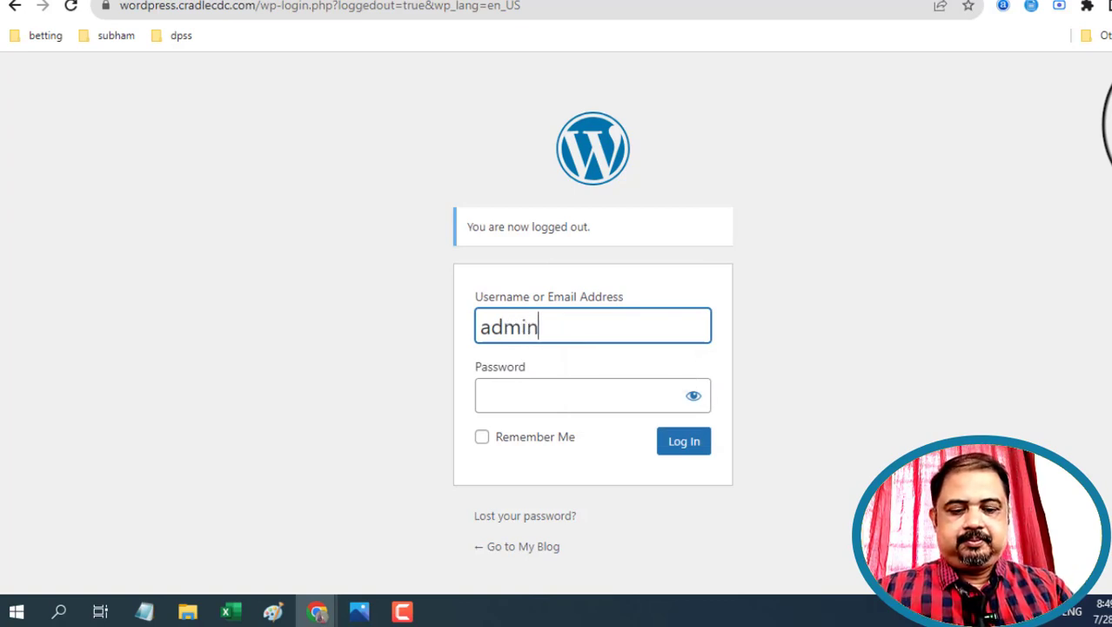
left_click(552, 392)
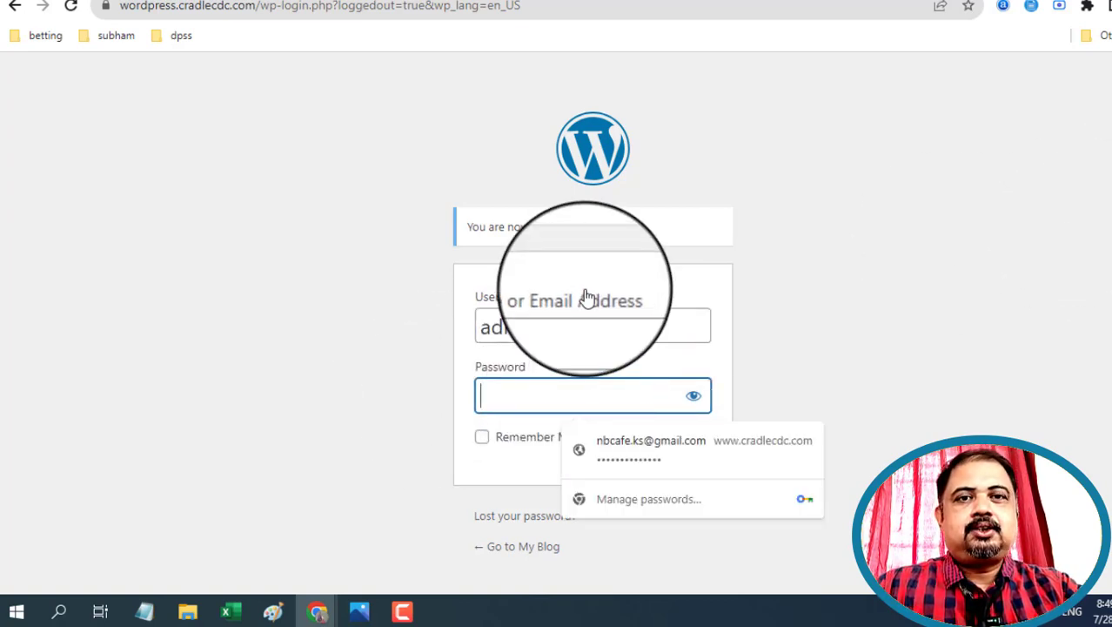
type("••••")
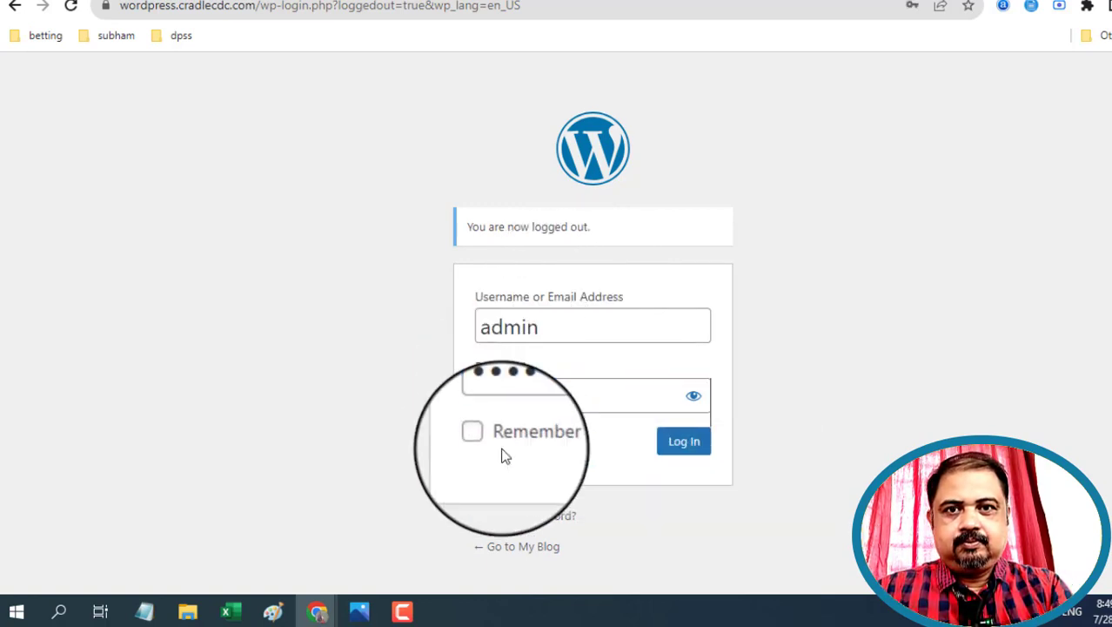
left_click(483, 438)
left_click(671, 444)
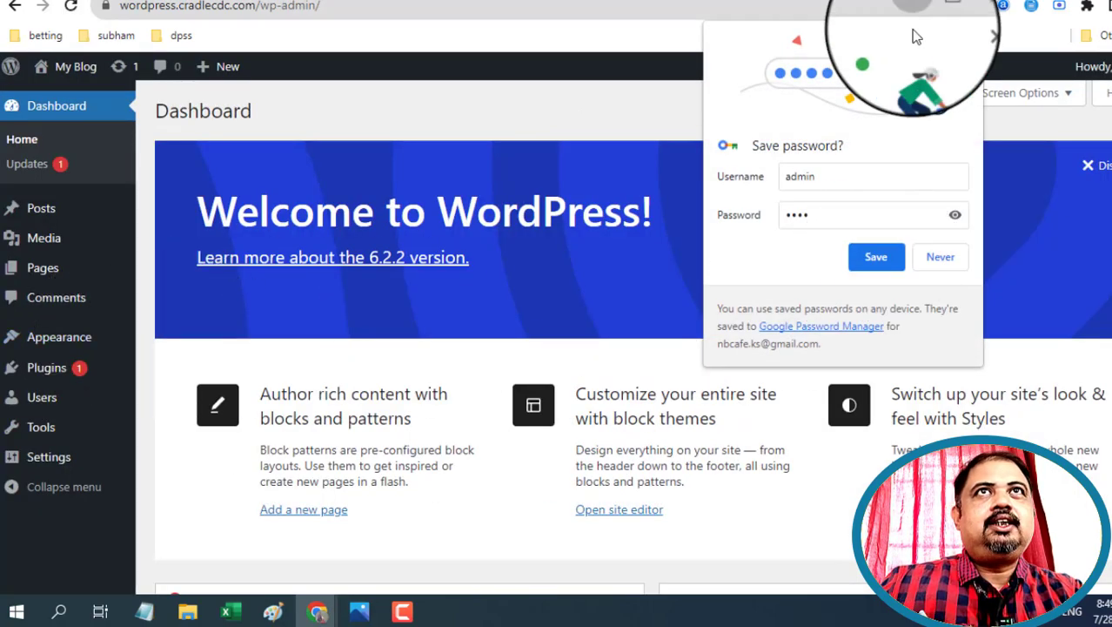
left_click(970, 32)
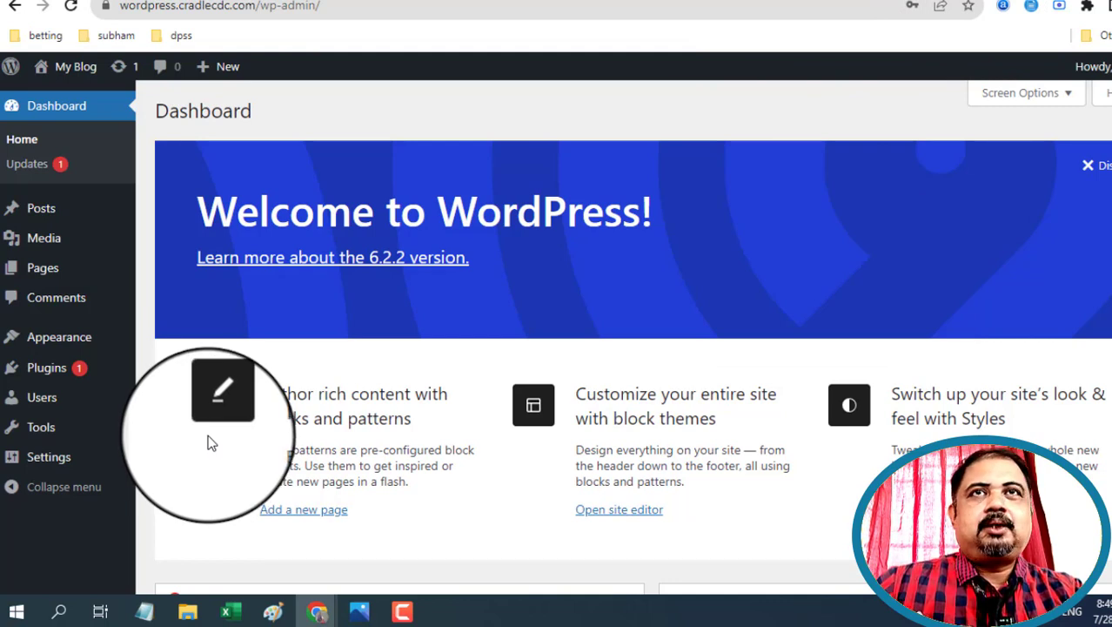
Open the live site from the installation confirmation page and look through its default home page.
mouse_move(361, 613)
left_click(400, 557)
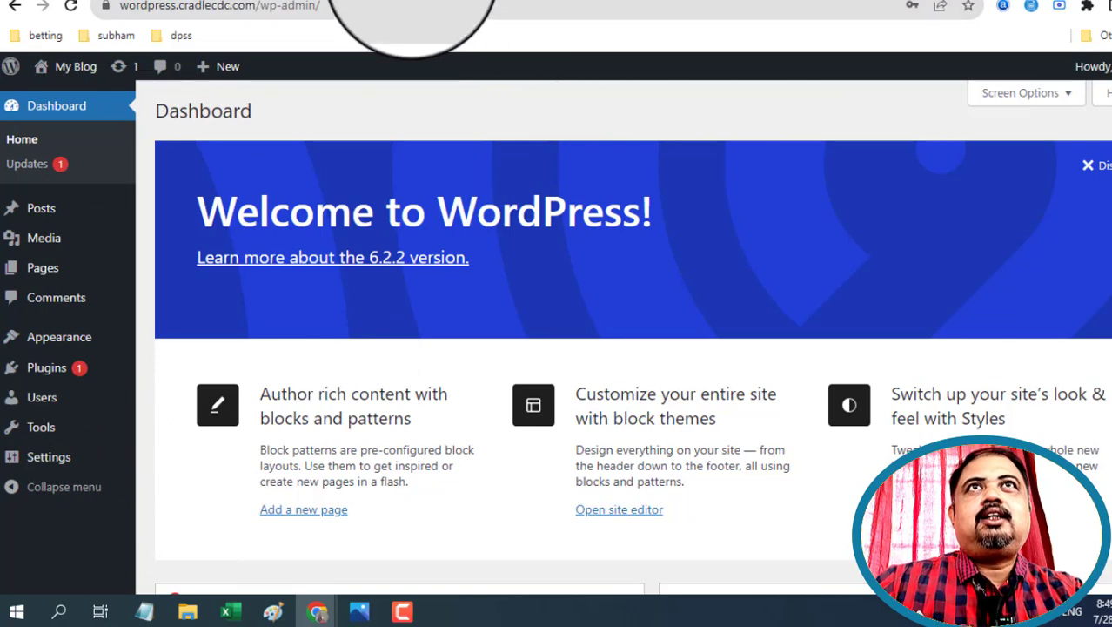
left_click(449, 0)
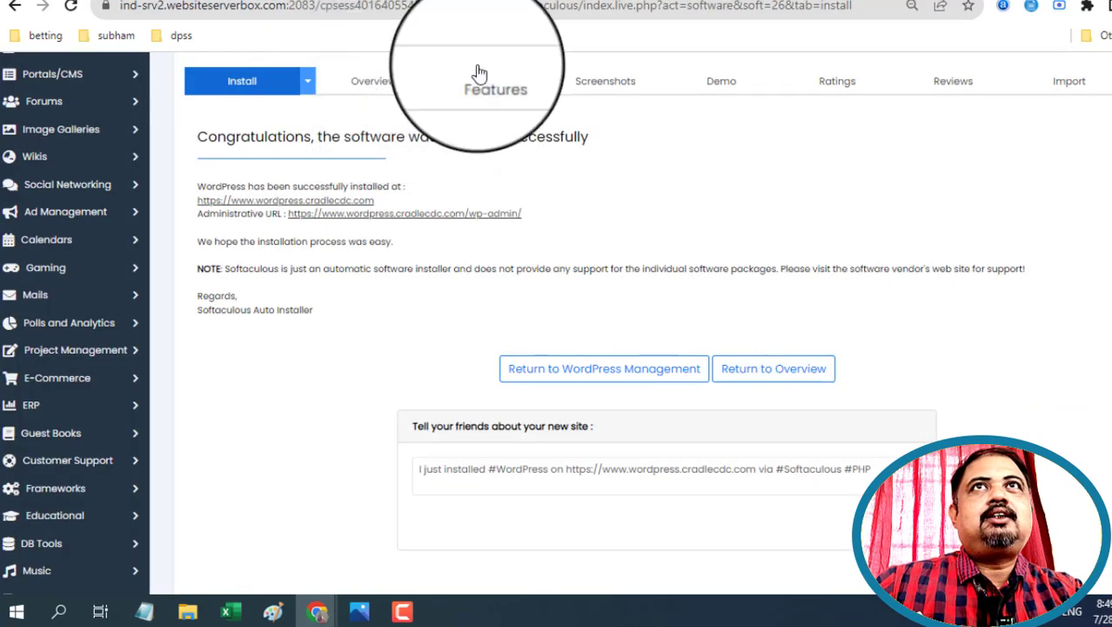
left_click(334, 201)
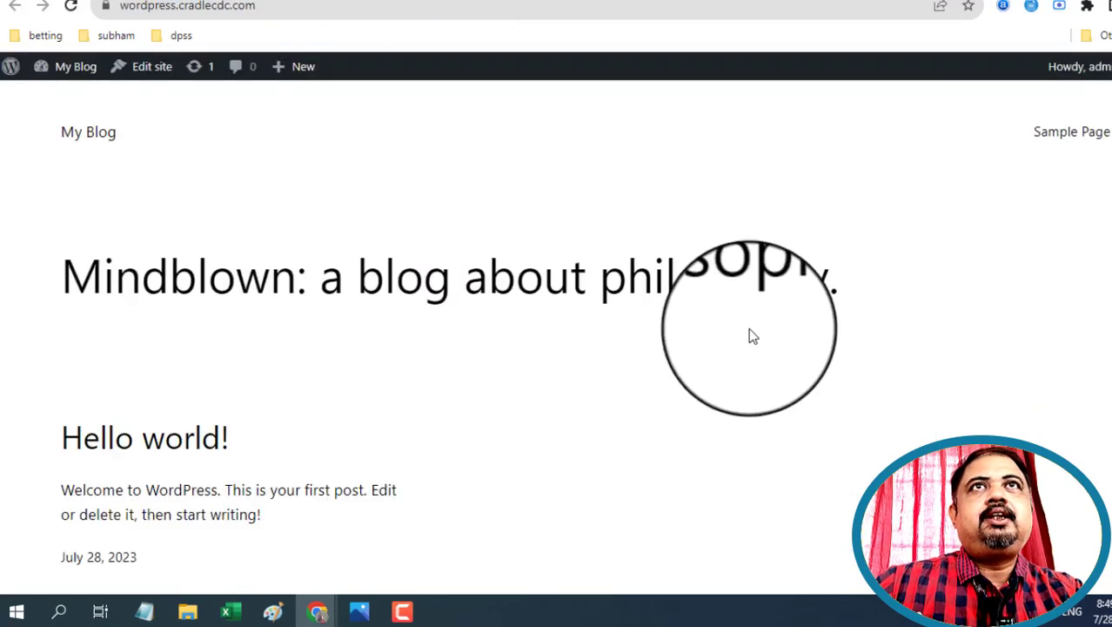
scroll(674, 513, "down", 5)
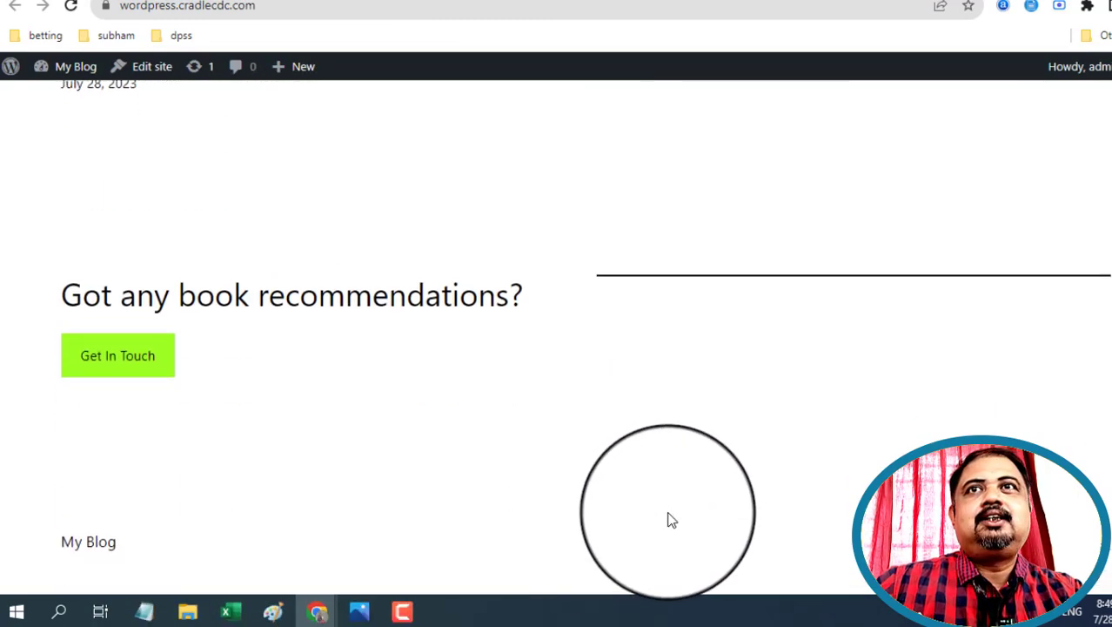
scroll(670, 519, "up", 5)
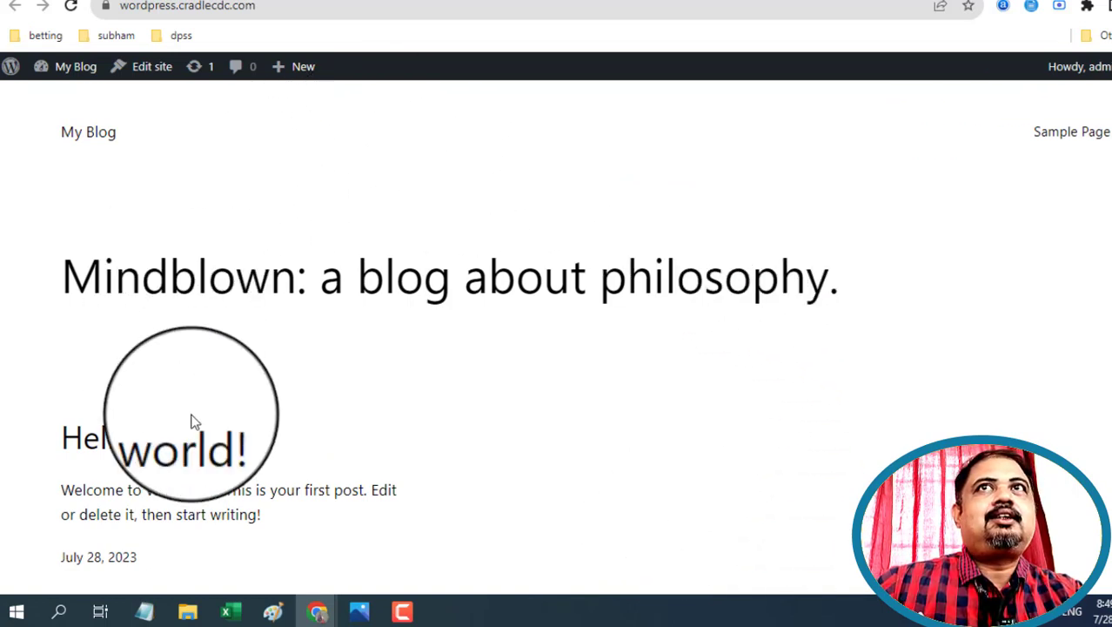
scroll(557, 459, "down", 2)
scroll(556, 457, "up", 2)
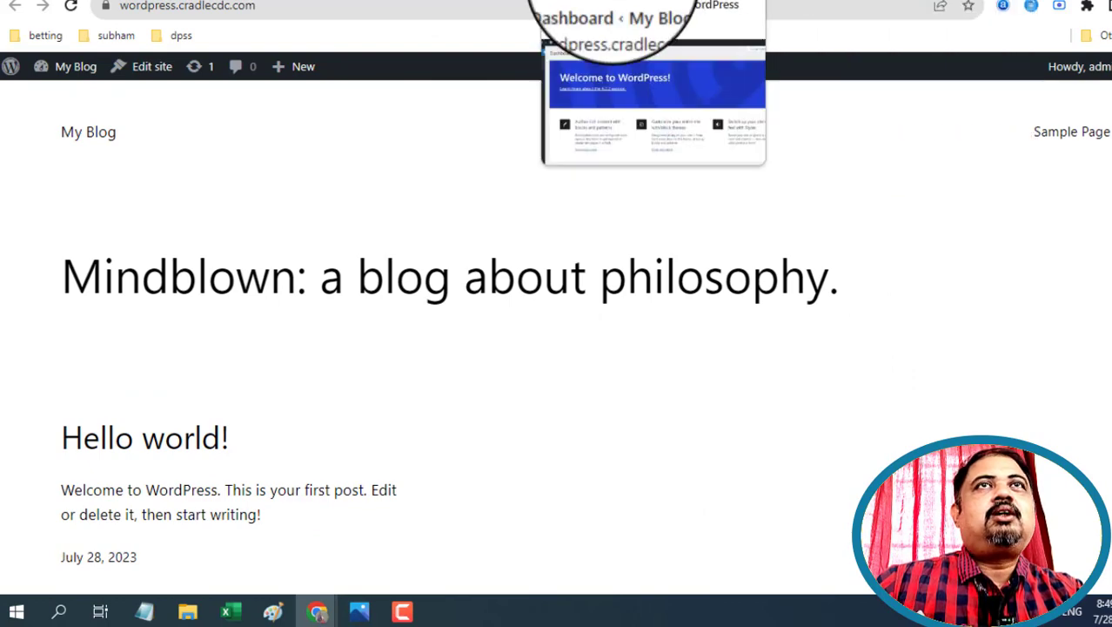
Return to the WordPress dashboard and install and activate the Astra theme from the popular themes.
left_click(612, 7)
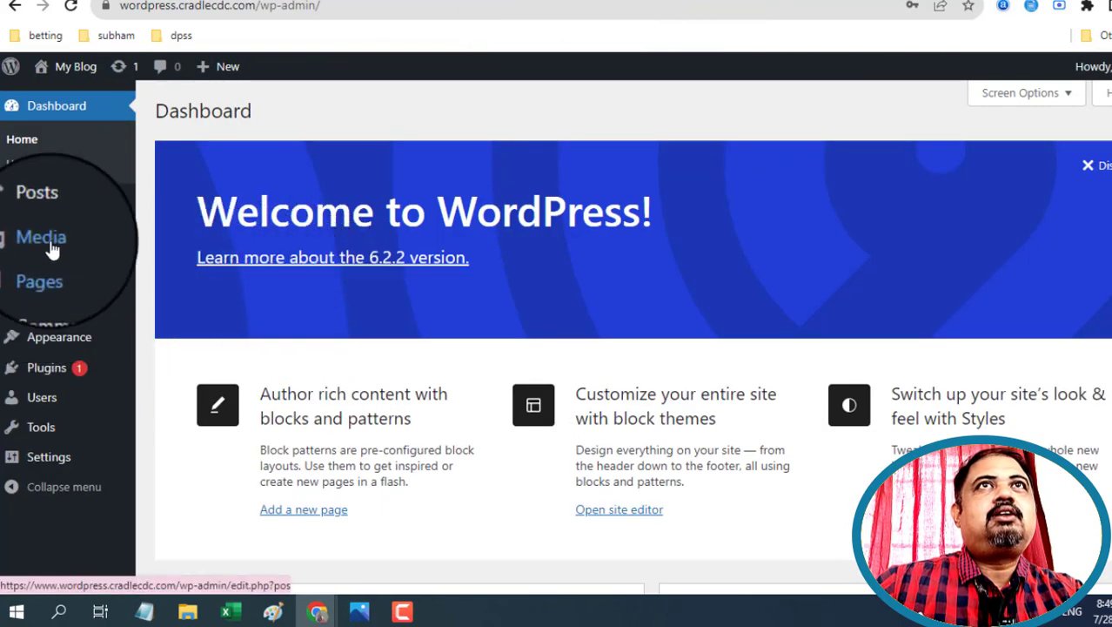
mouse_move(59, 348)
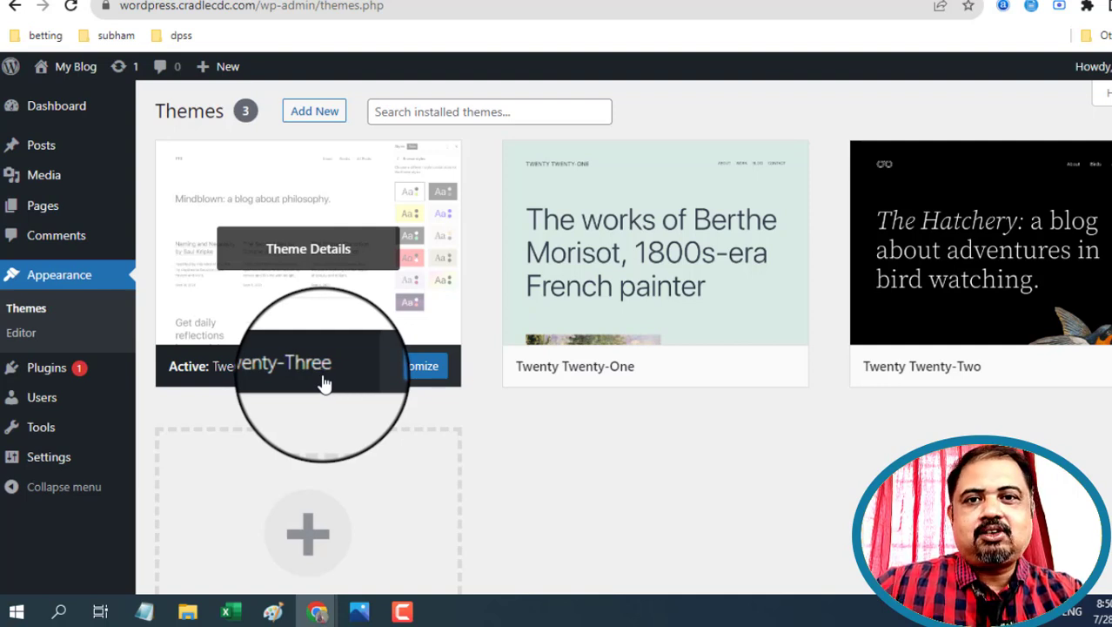
left_click(303, 120)
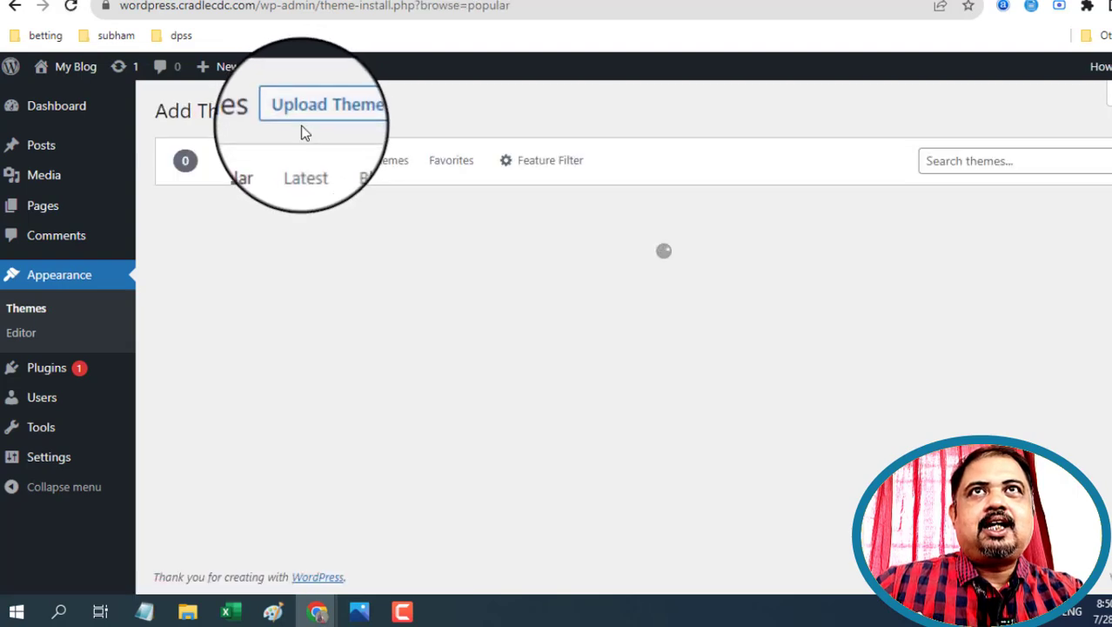
mouse_move(1018, 346)
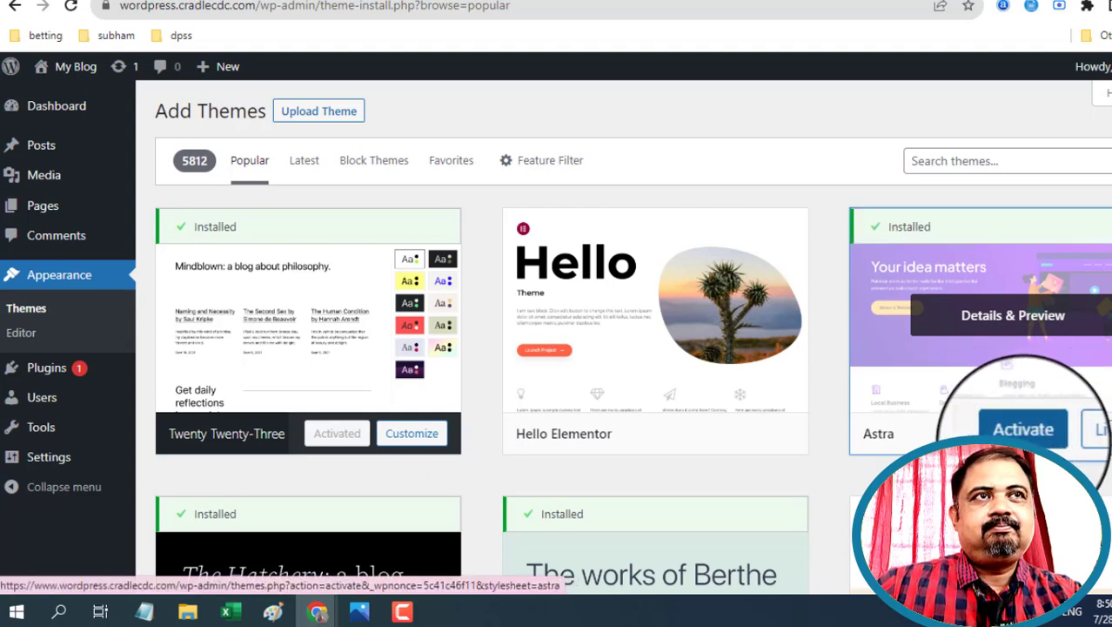
left_click(1025, 431)
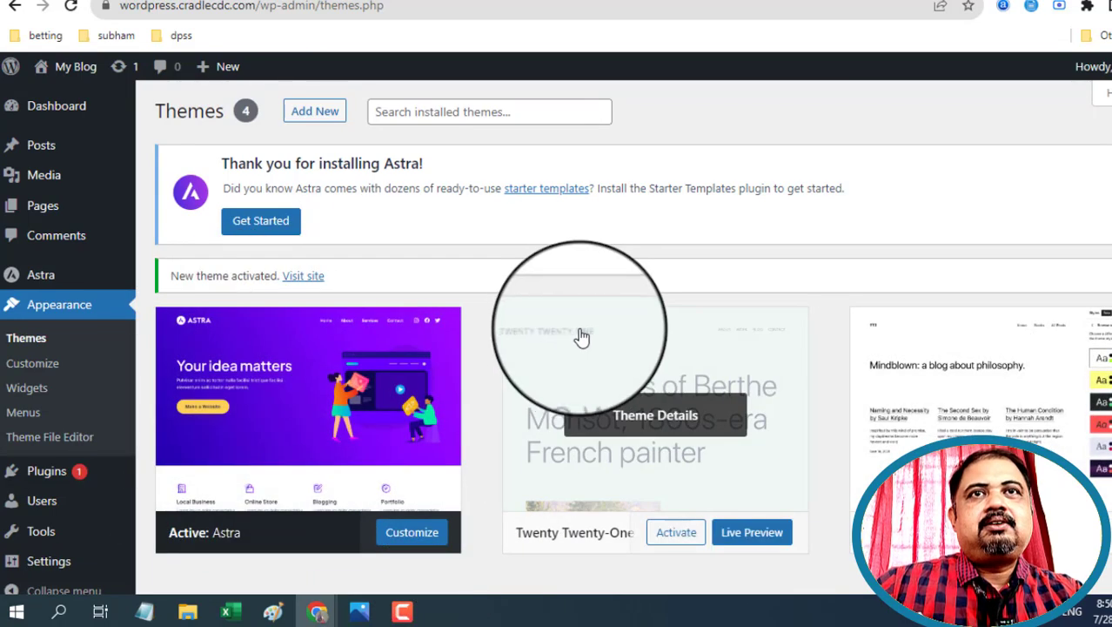
Customize the Astra theme by setting the sidebar's default layout to the one without a sidebar, and publish the change.
left_click(405, 534)
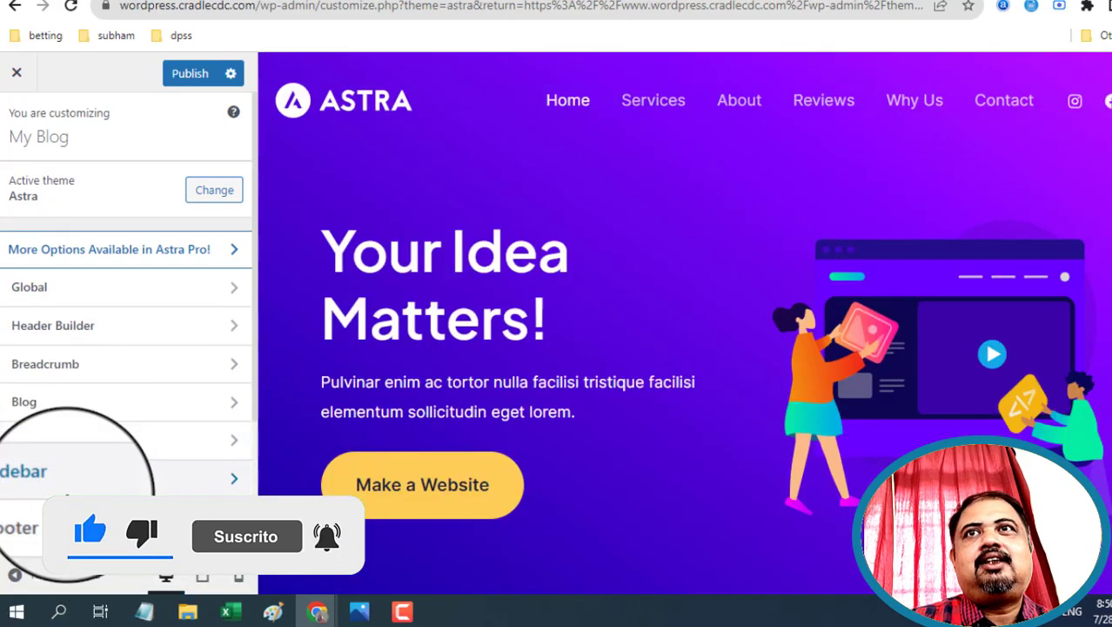
left_click(45, 475)
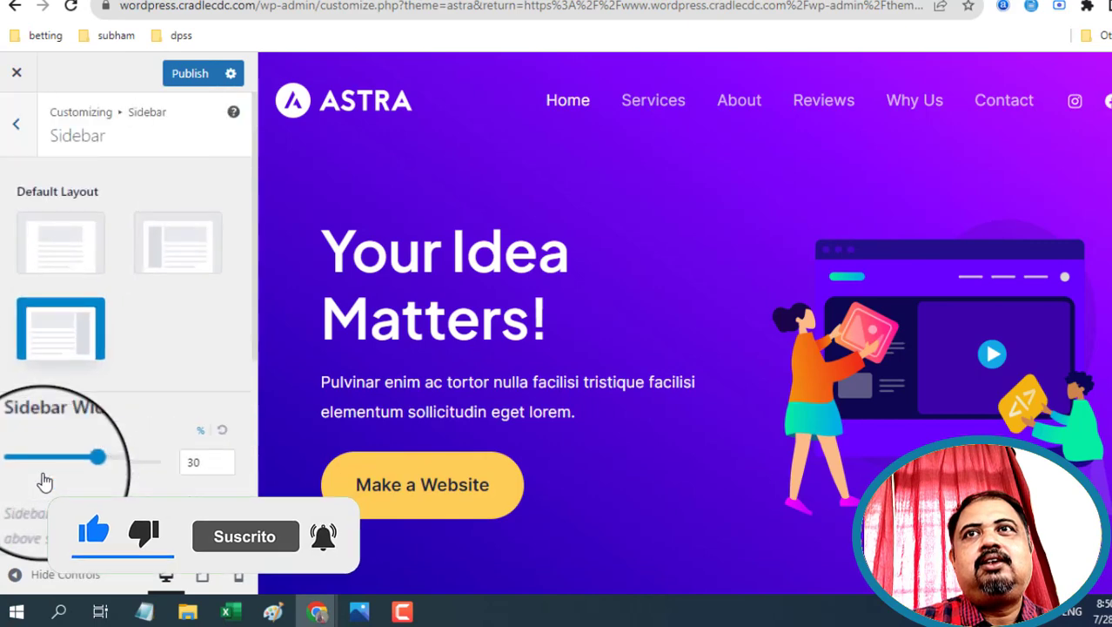
left_click(56, 250)
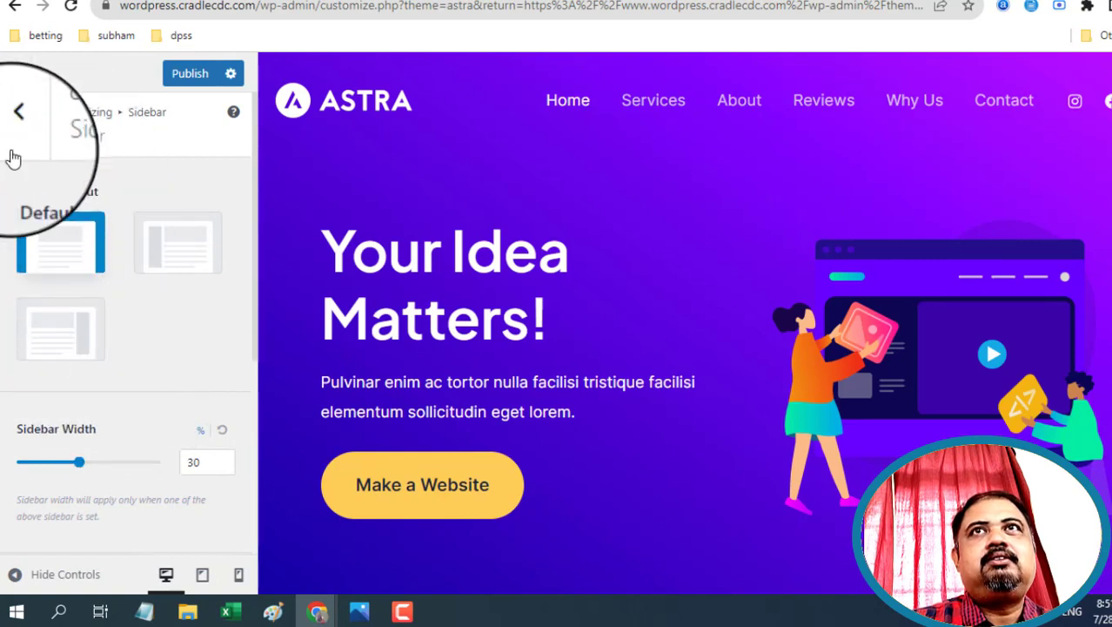
left_click(188, 80)
left_click(16, 123)
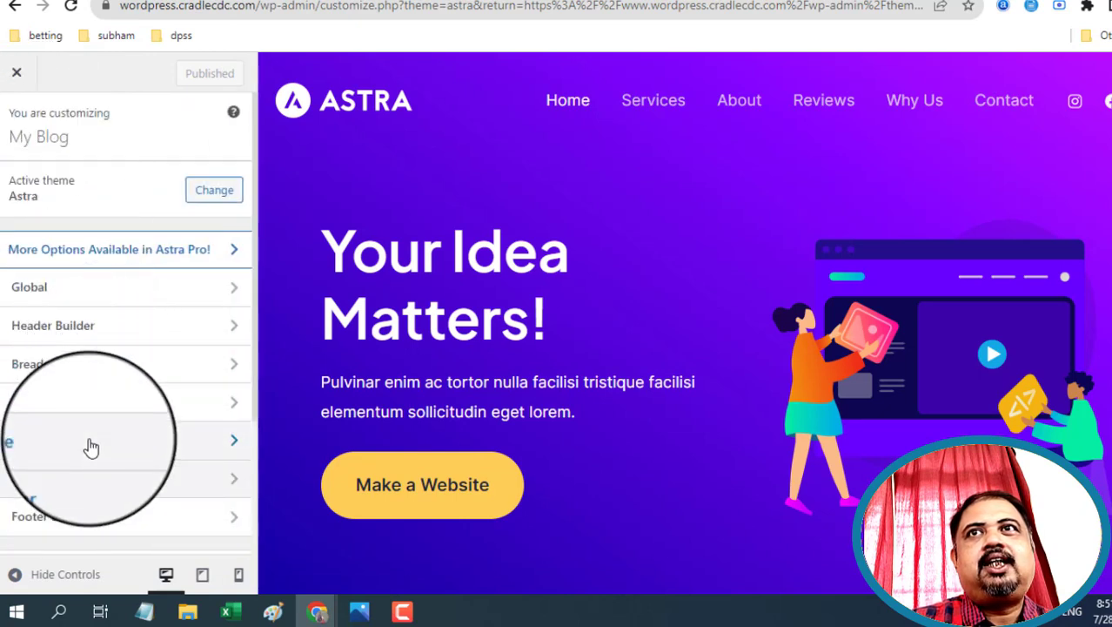
Change the site title to Wordpress in the theme's Site Identity settings.
scroll(91, 447, "down", 1)
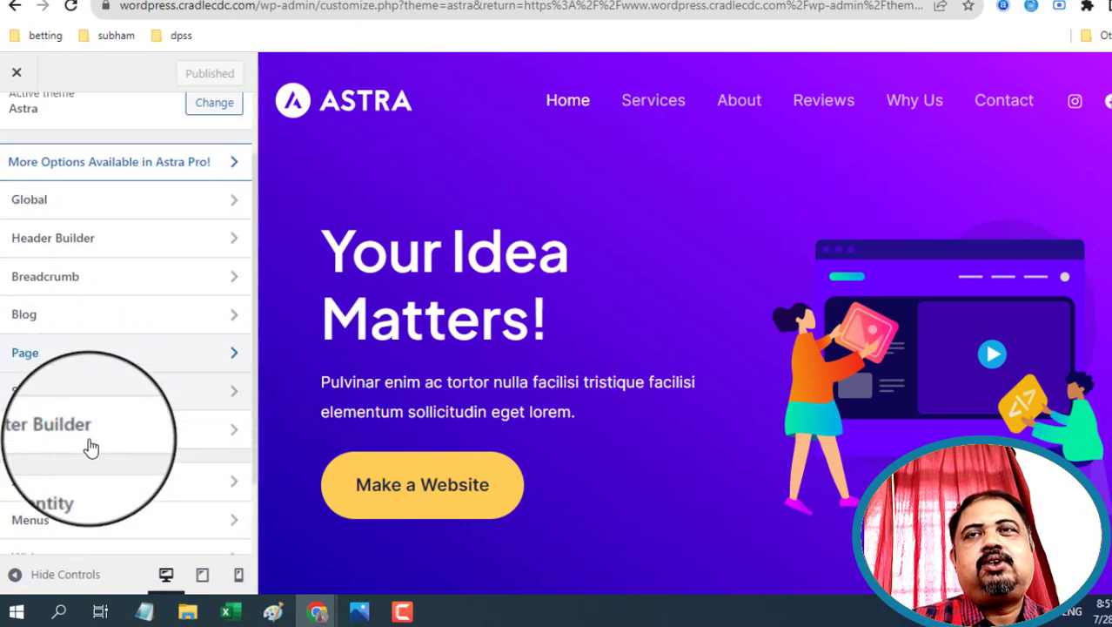
scroll(92, 306, "up", 1)
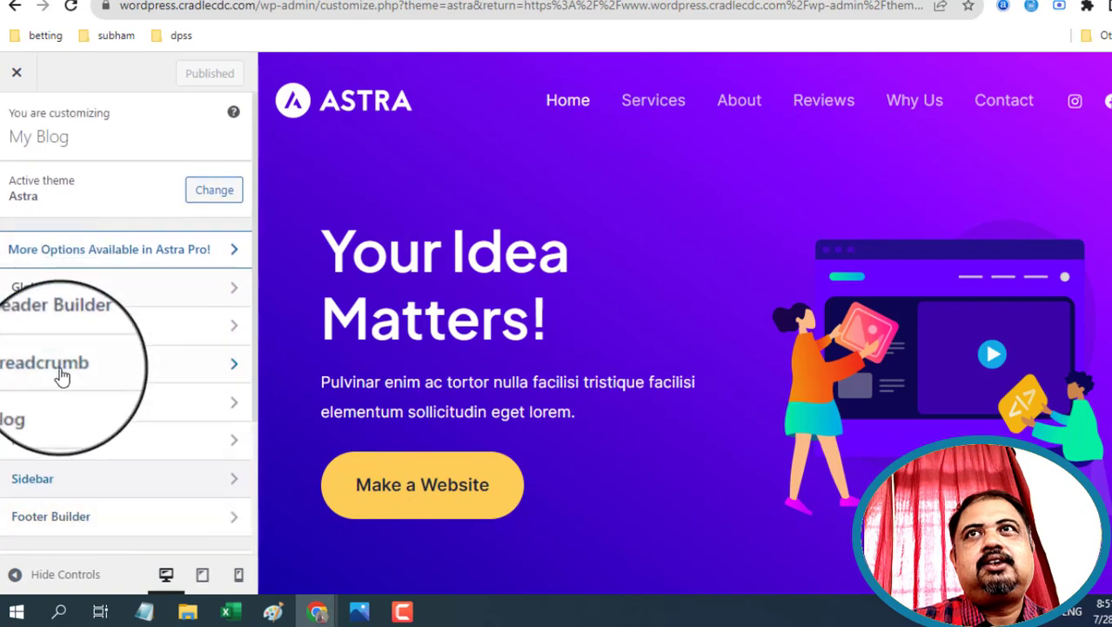
scroll(65, 379, "down", 2)
left_click(56, 407)
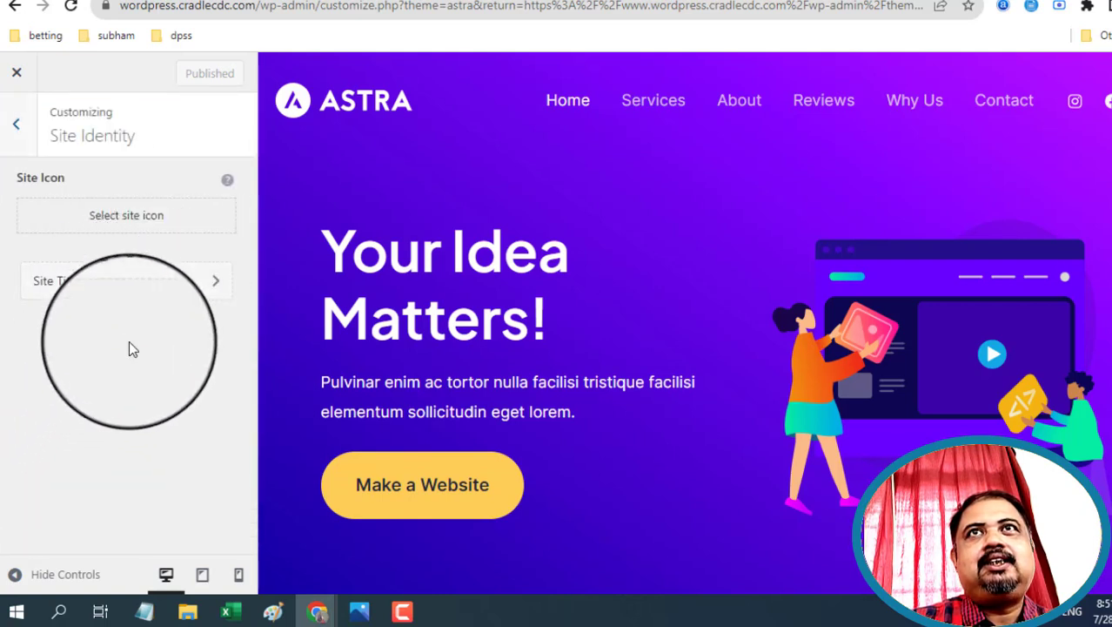
left_click(108, 281)
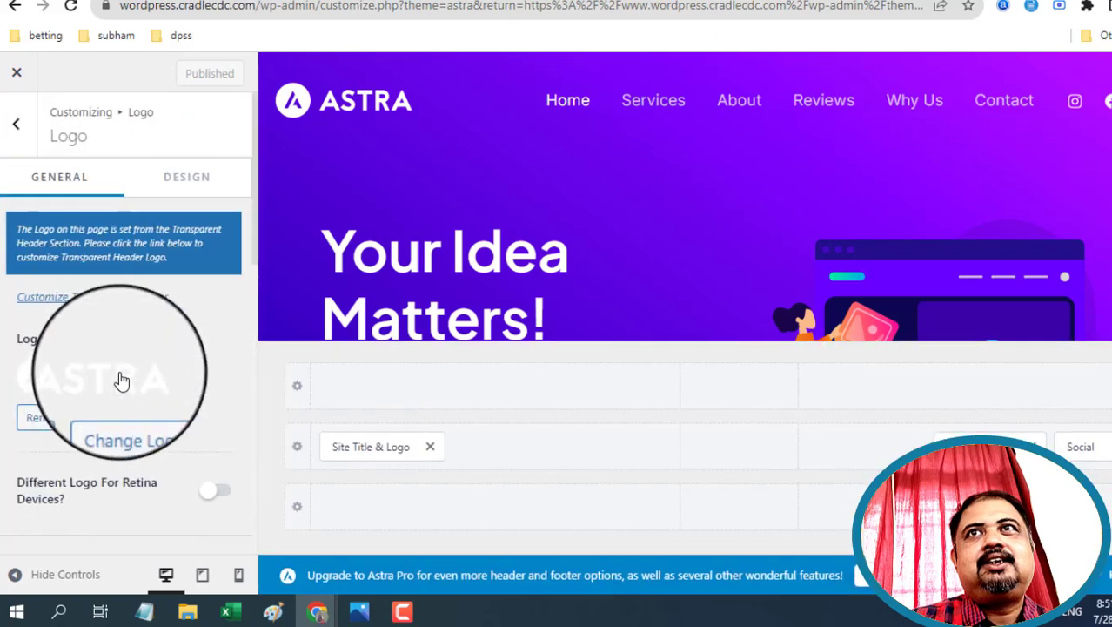
scroll(106, 379, "down", 3)
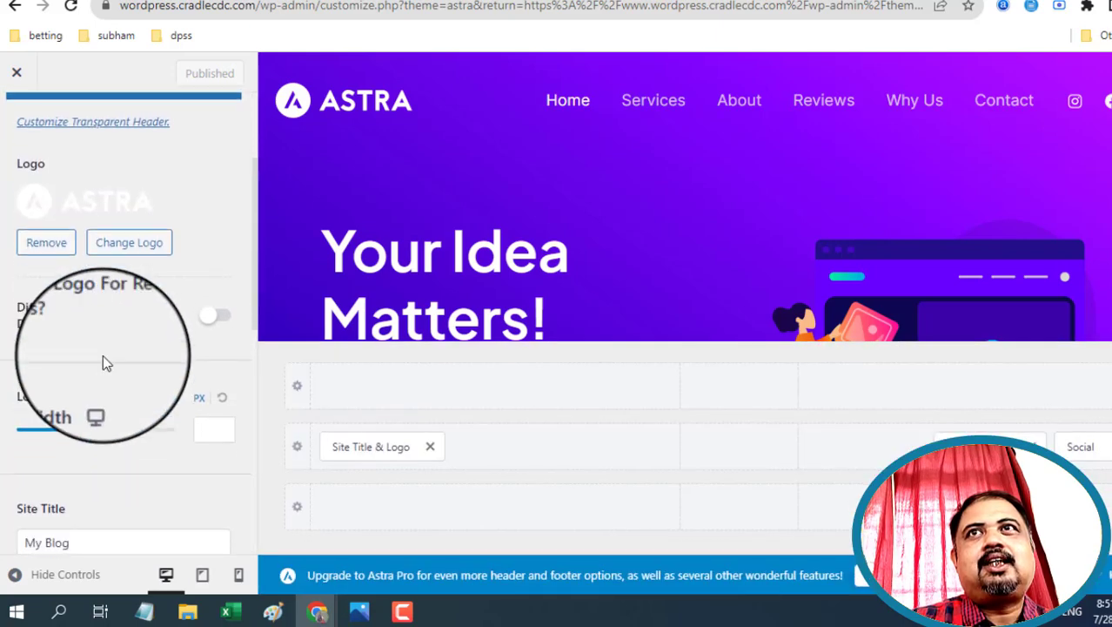
scroll(129, 410, "down", 2)
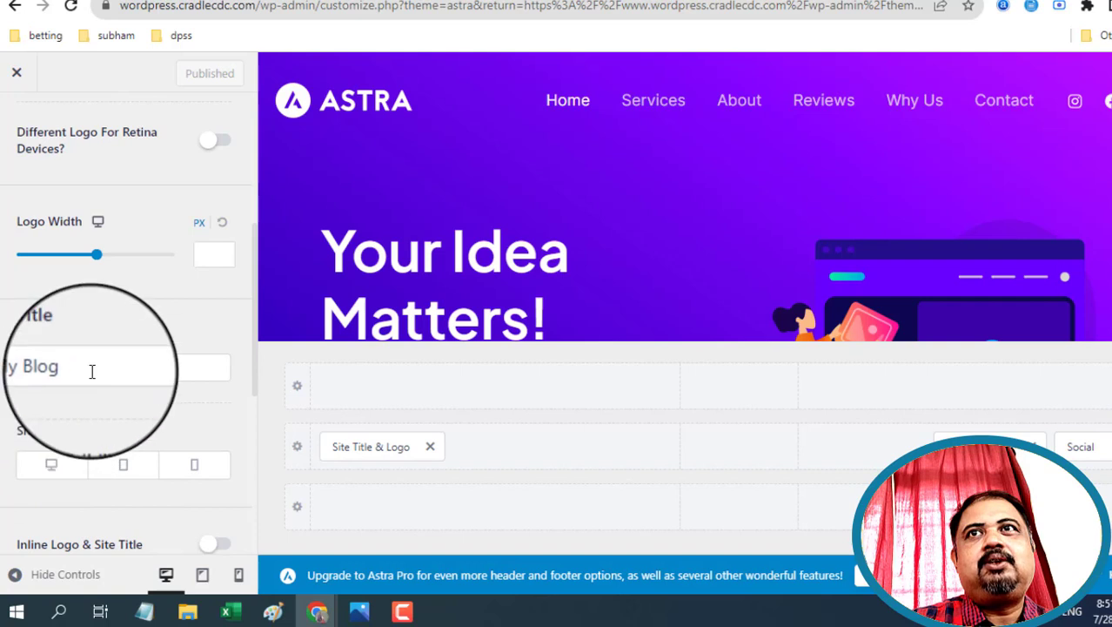
left_click_drag(92, 370, 2, 385)
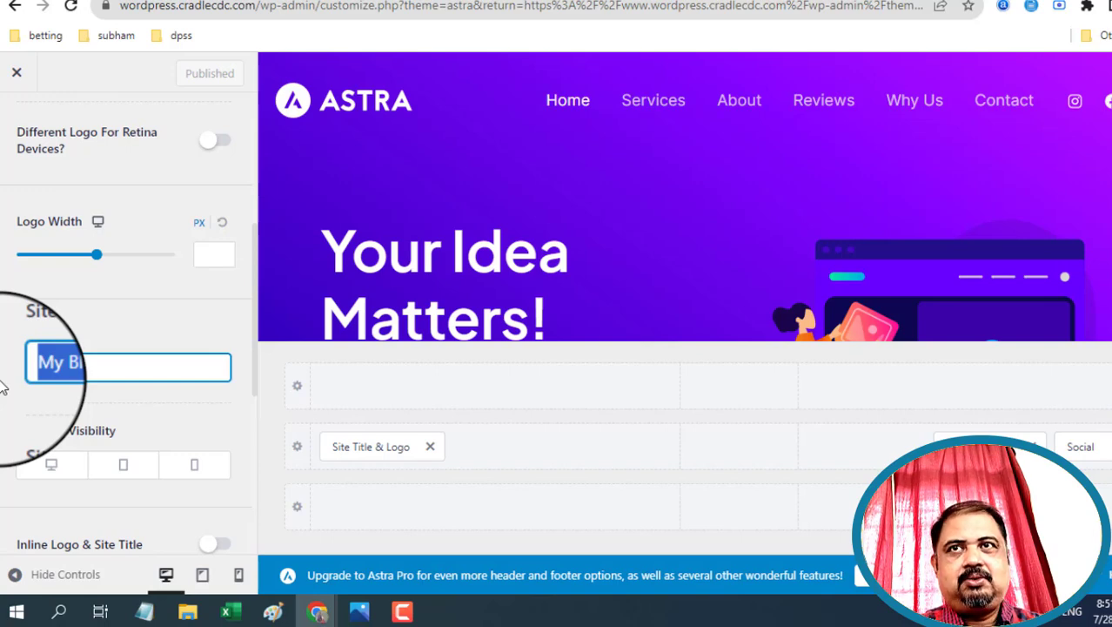
type("W")
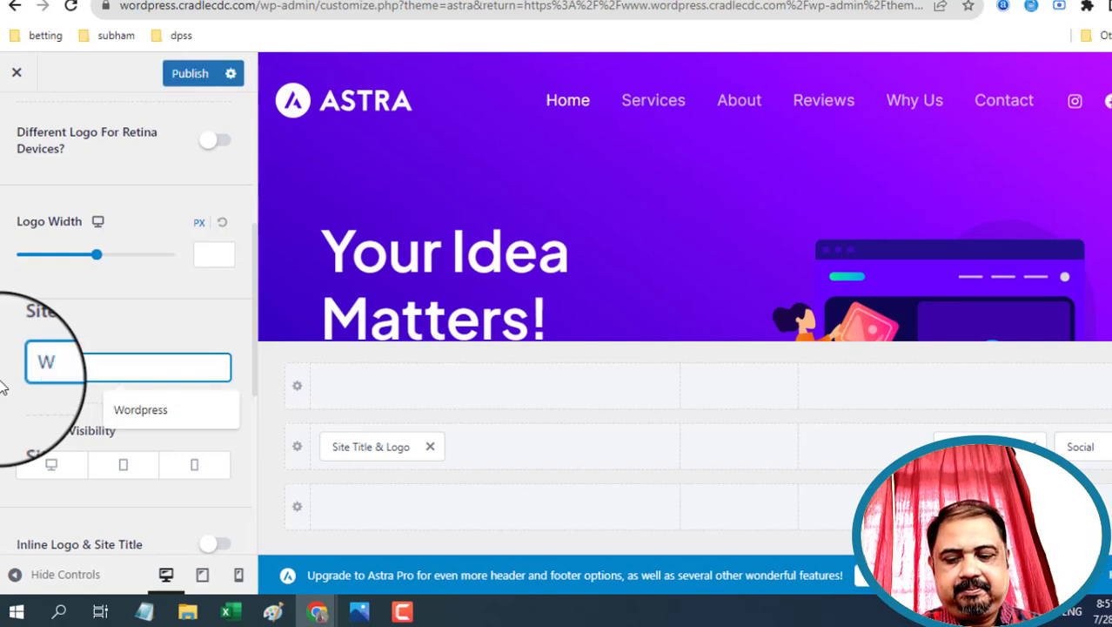
type("rd")
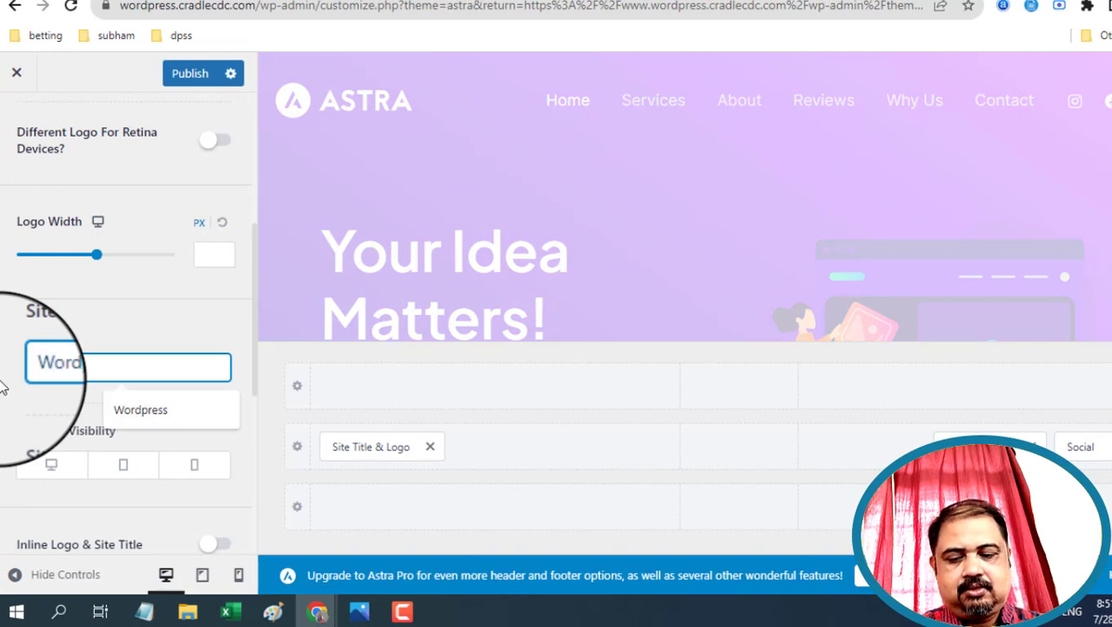
scroll(74, 474, "down", 2)
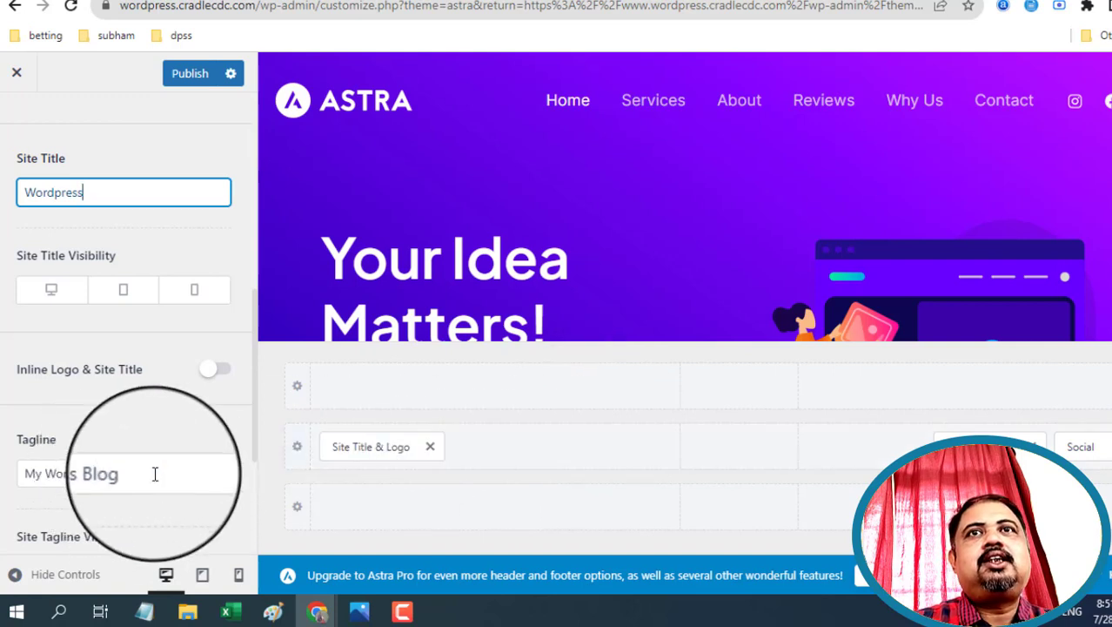
Publish the new site title, look over the remaining Site Identity settings and return to the Themes page.
scroll(150, 472, "down", 1)
scroll(155, 474, "down", 1)
scroll(154, 481, "up", 3)
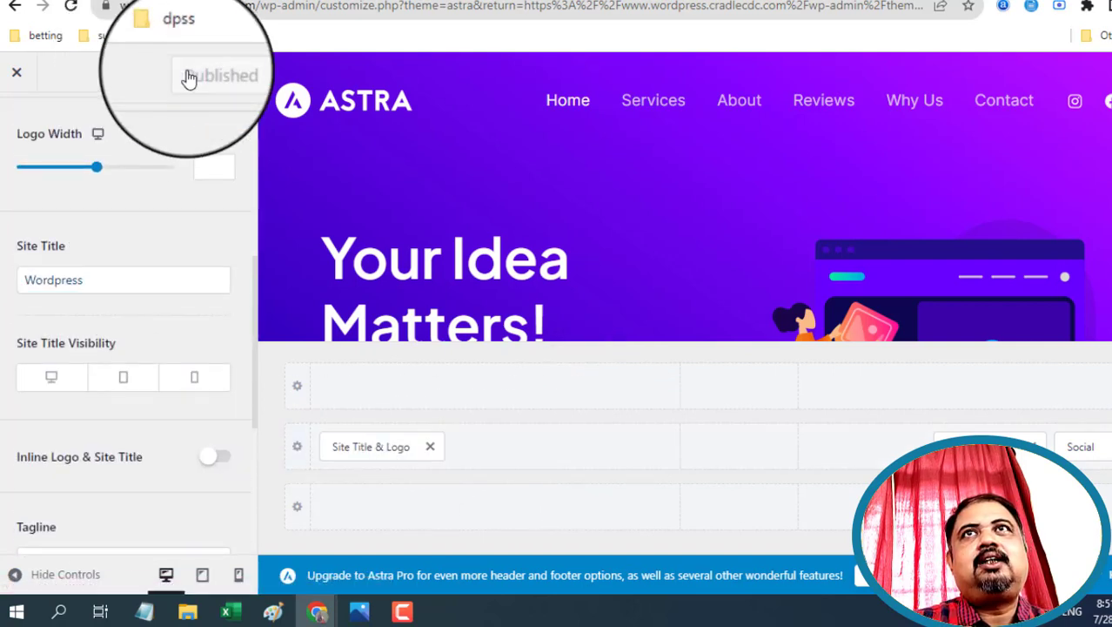
scroll(422, 273, "down", 3)
scroll(94, 442, "down", 2)
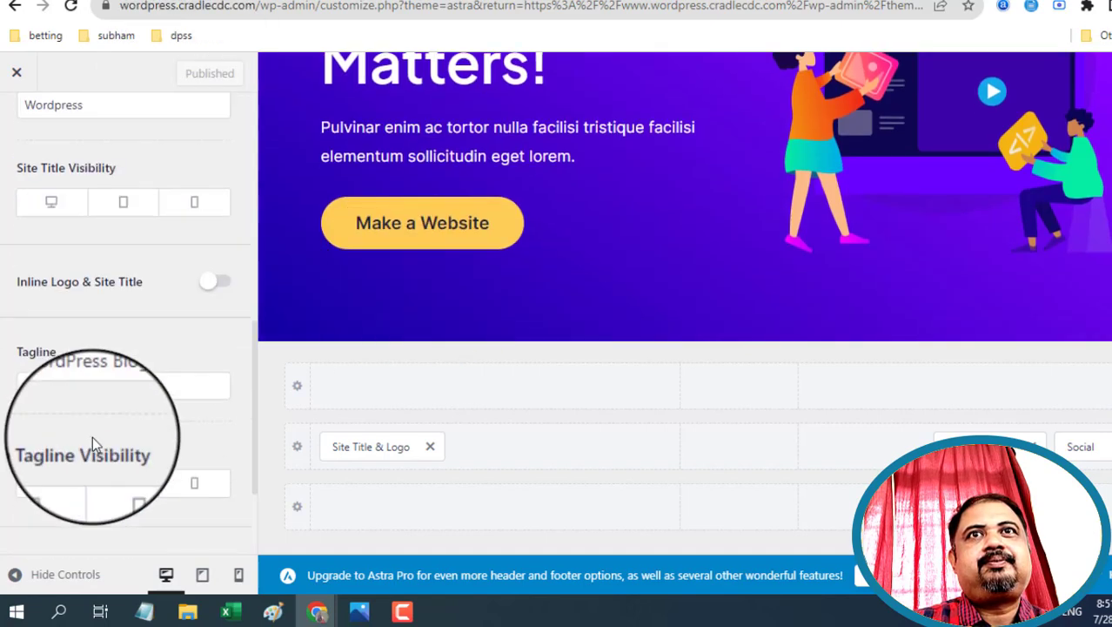
scroll(92, 442, "down", 2)
scroll(29, 224, "up", 5)
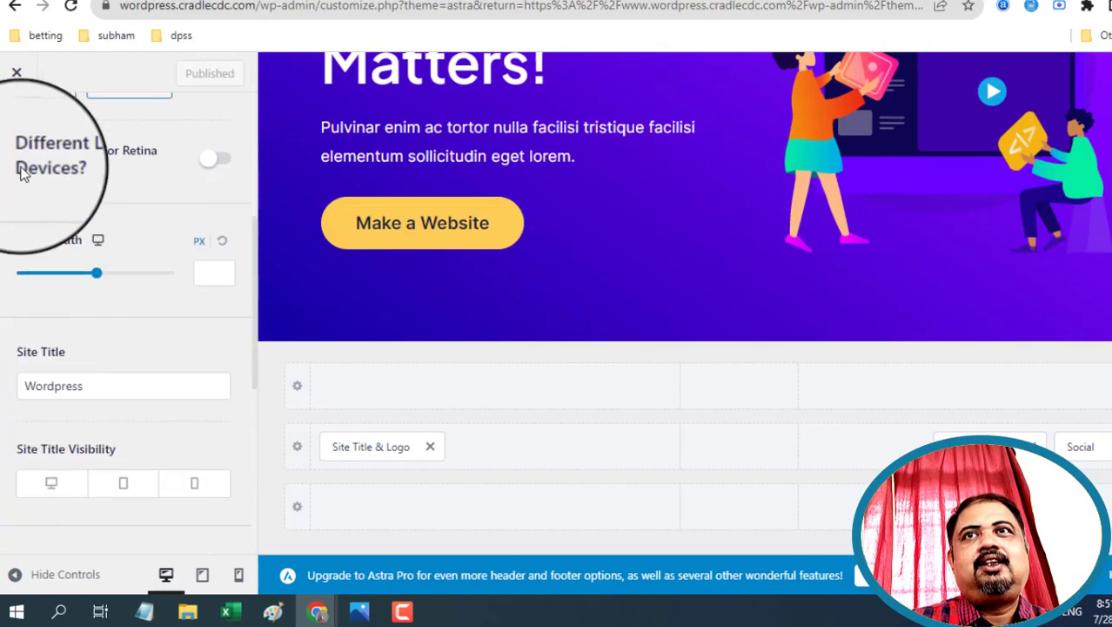
scroll(26, 226, "up", 3)
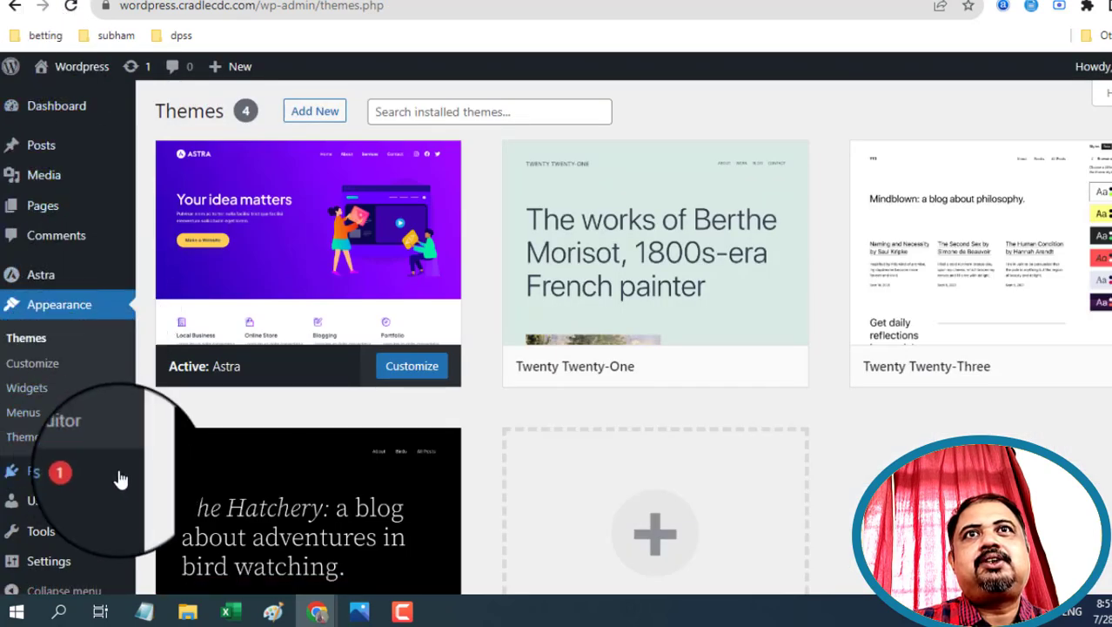
In the Header Builder, move Site Title & Logo to the top row and the Primary Menu to the bottom row.
left_click(45, 372)
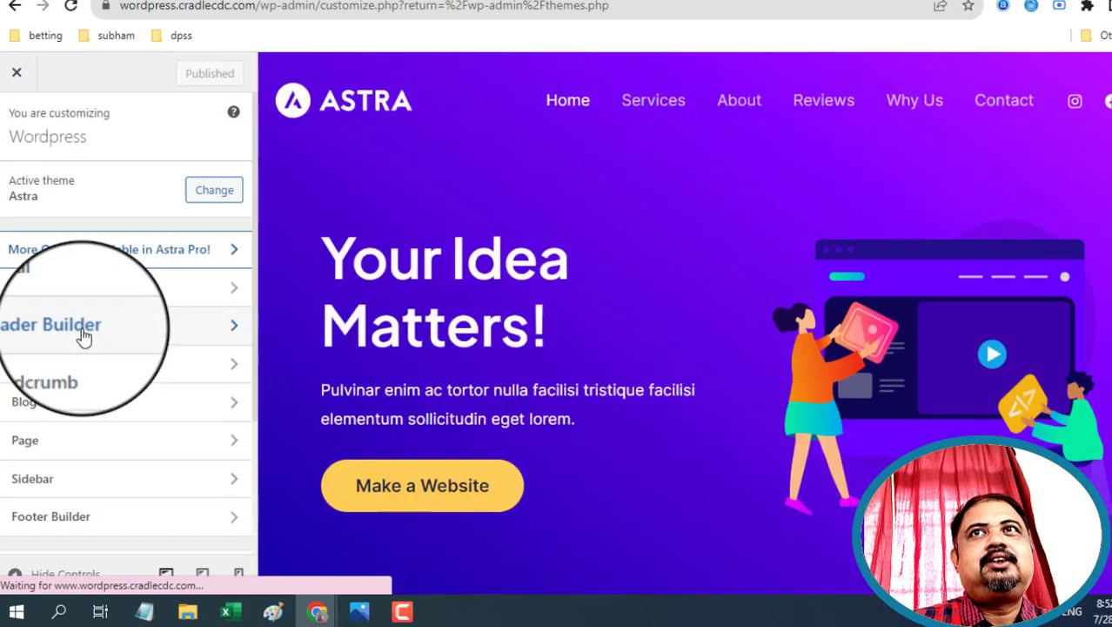
left_click(83, 337)
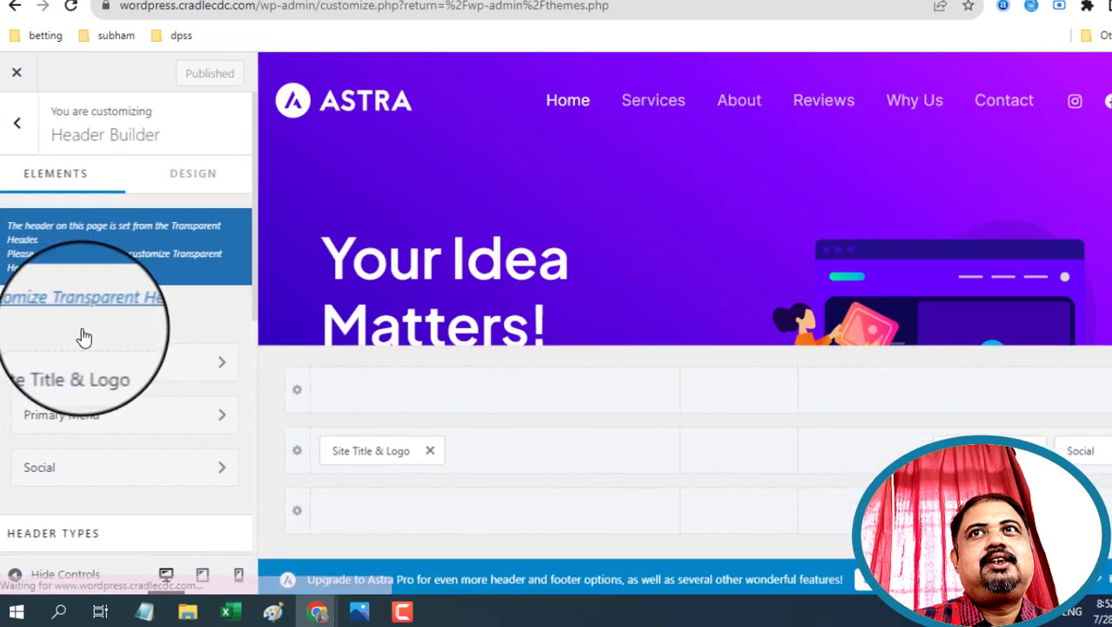
left_click_drag(360, 449, 409, 398)
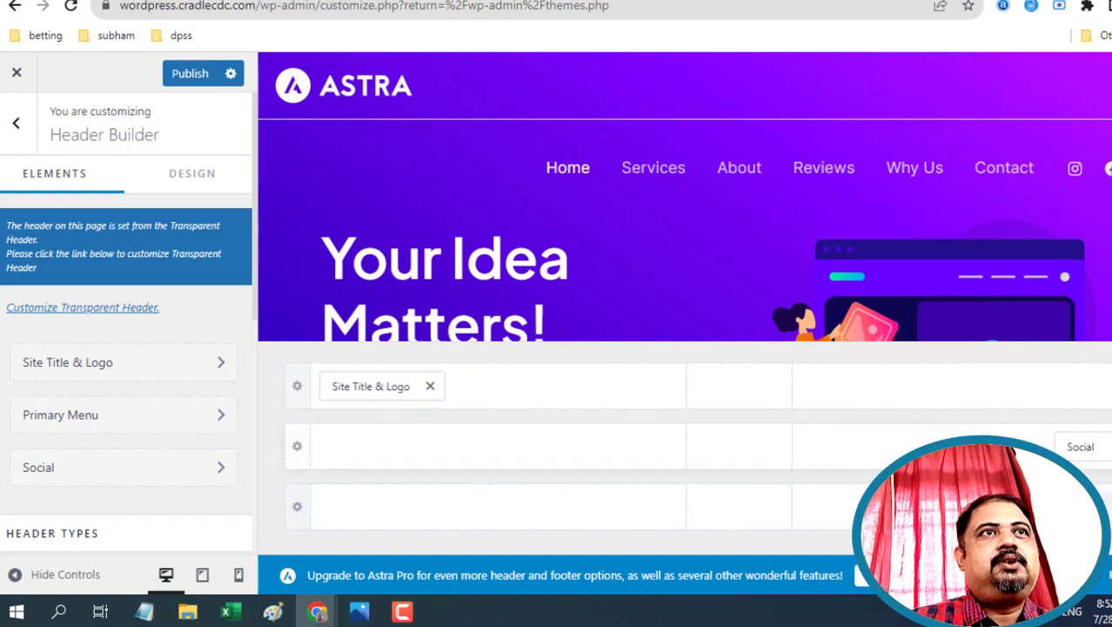
left_click_drag(984, 445, 748, 514)
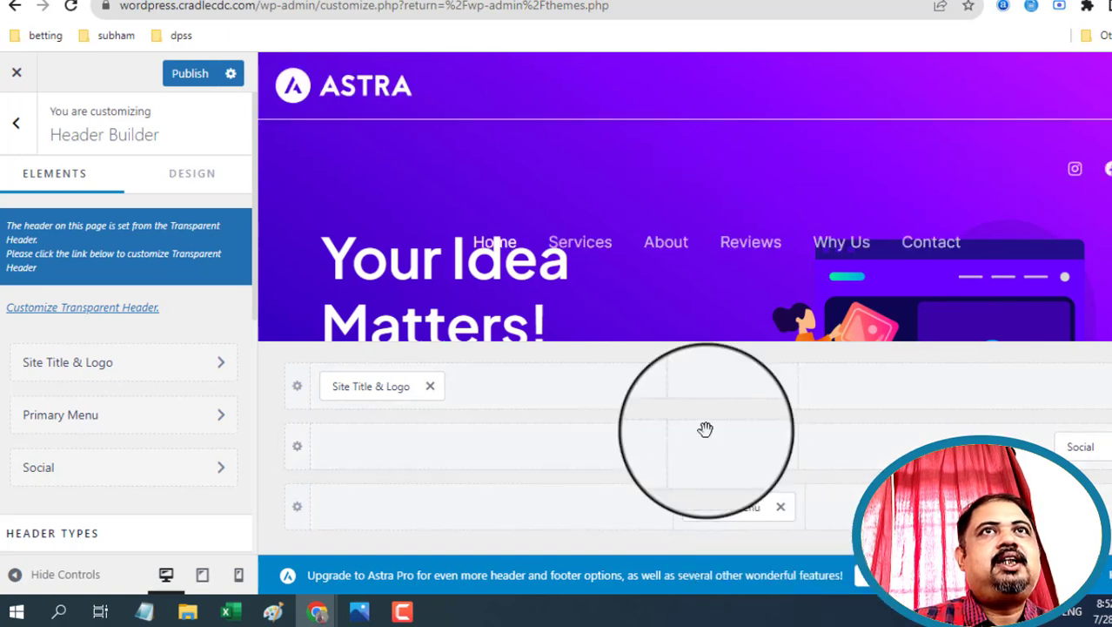
left_click_drag(722, 509, 746, 353)
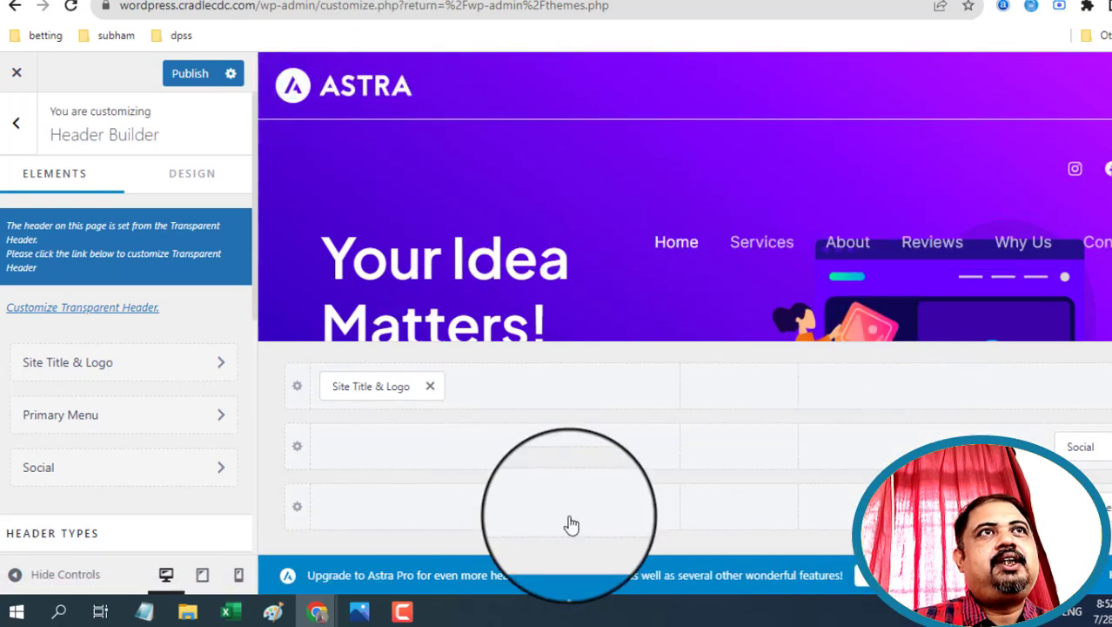
Move Site Title & Logo and the Primary Menu back into the header's middle row and publish the layout.
left_click_drag(372, 386, 521, 497)
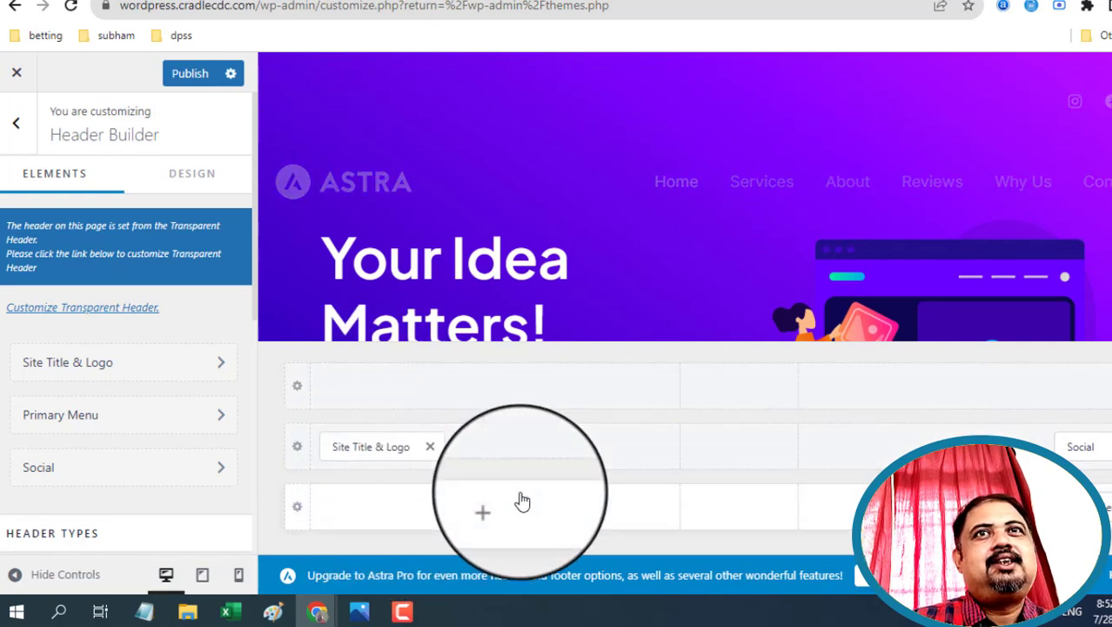
left_click_drag(1039, 516, 961, 452)
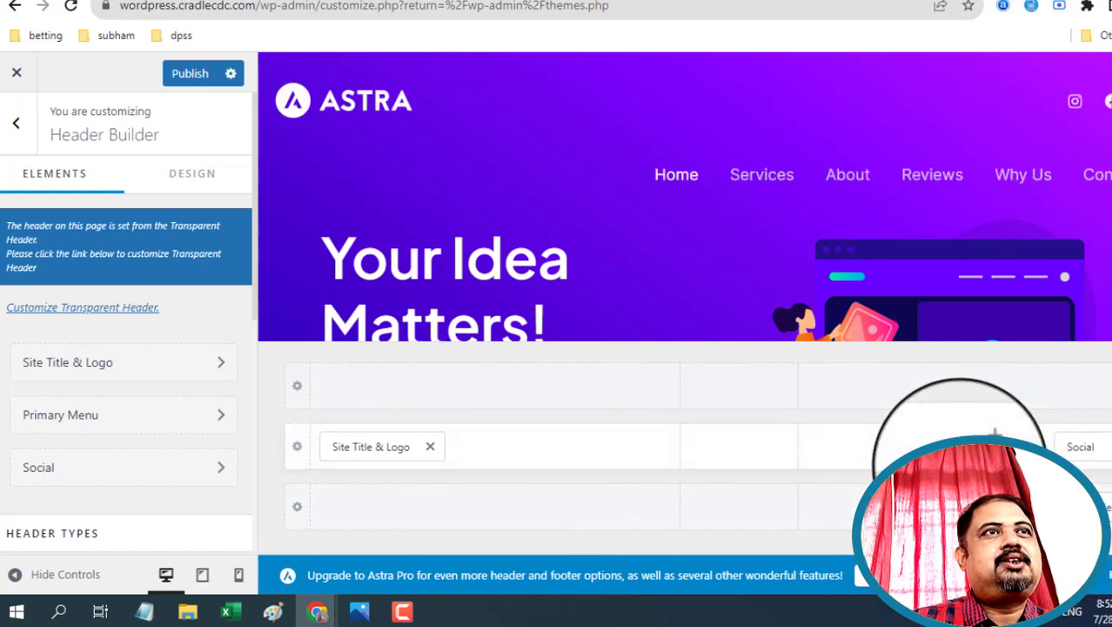
left_click_drag(1106, 503, 881, 454)
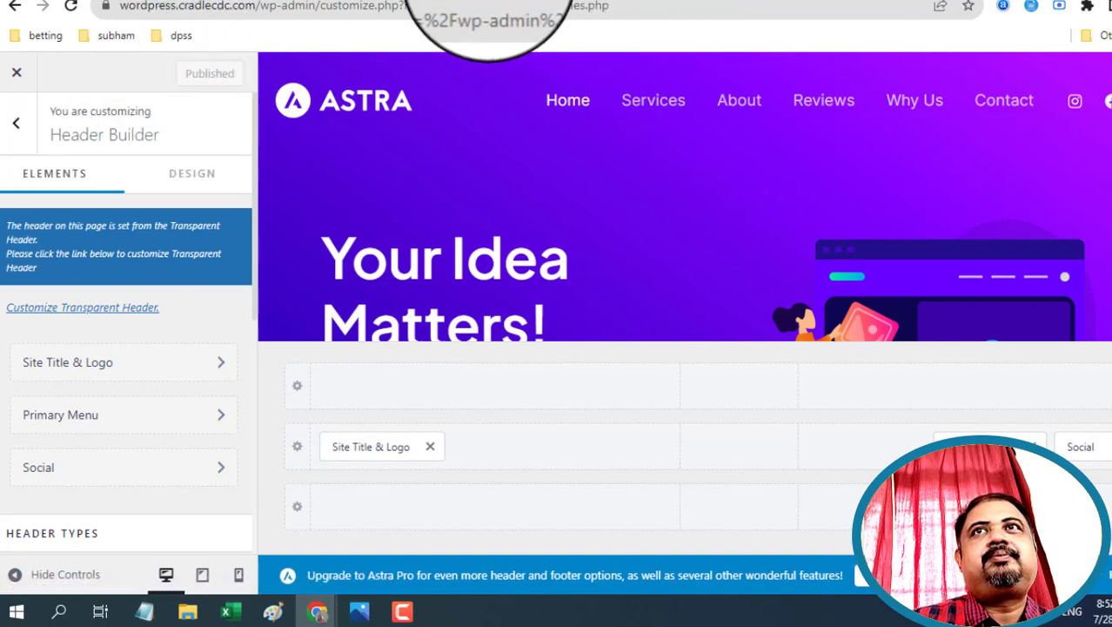
Reload the live site at wordpress.cradlecdc.com and look through its home page sections.
left_click(475, 0)
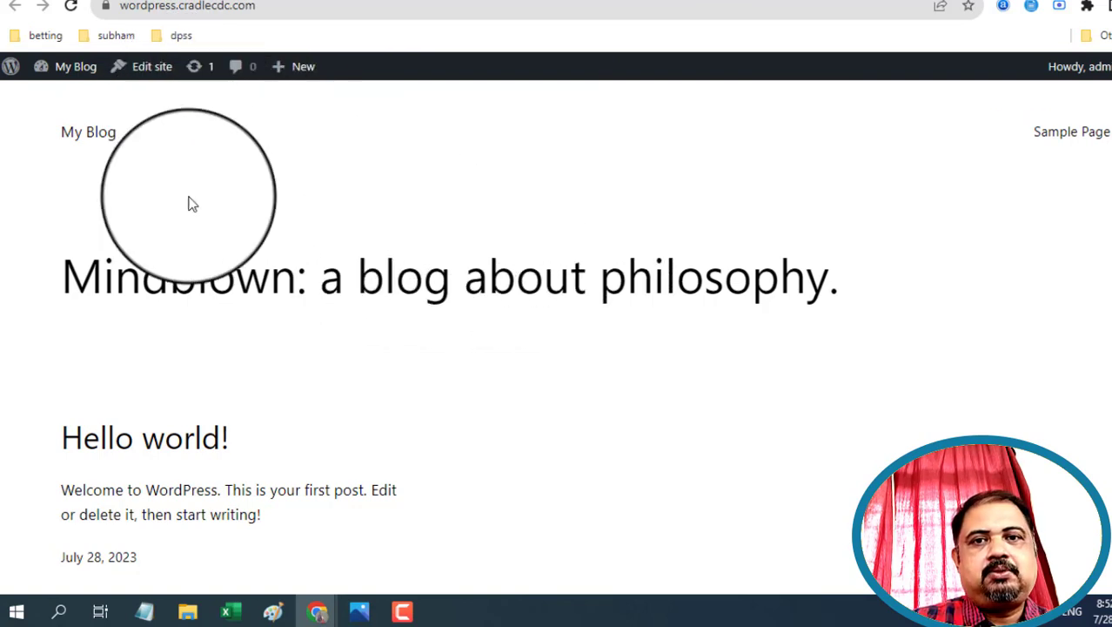
left_click(70, 6)
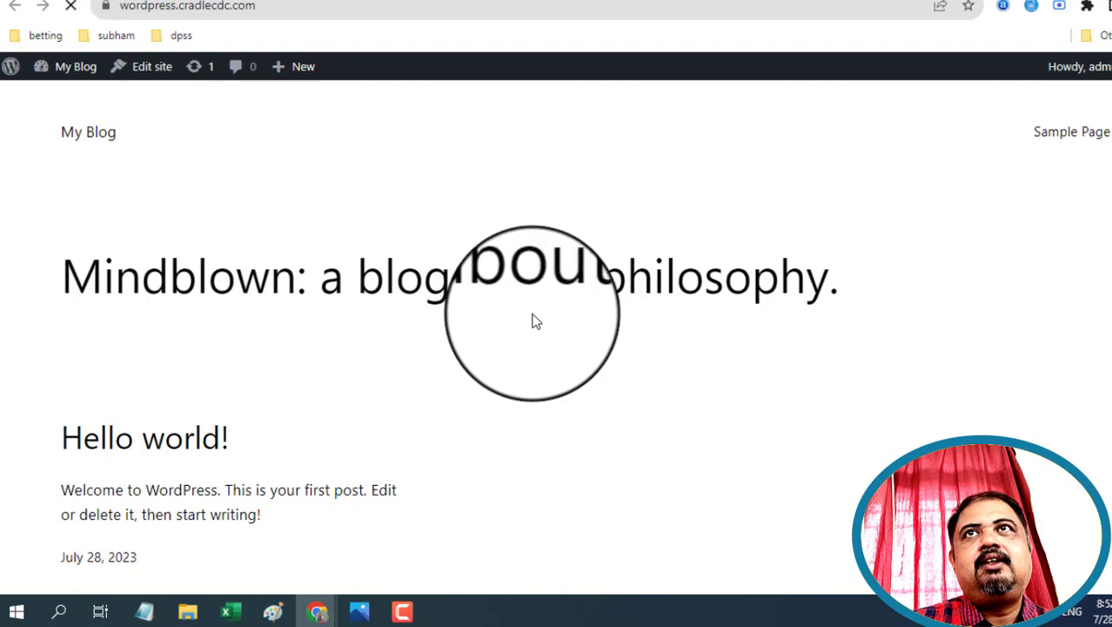
scroll(550, 322, "down", 8)
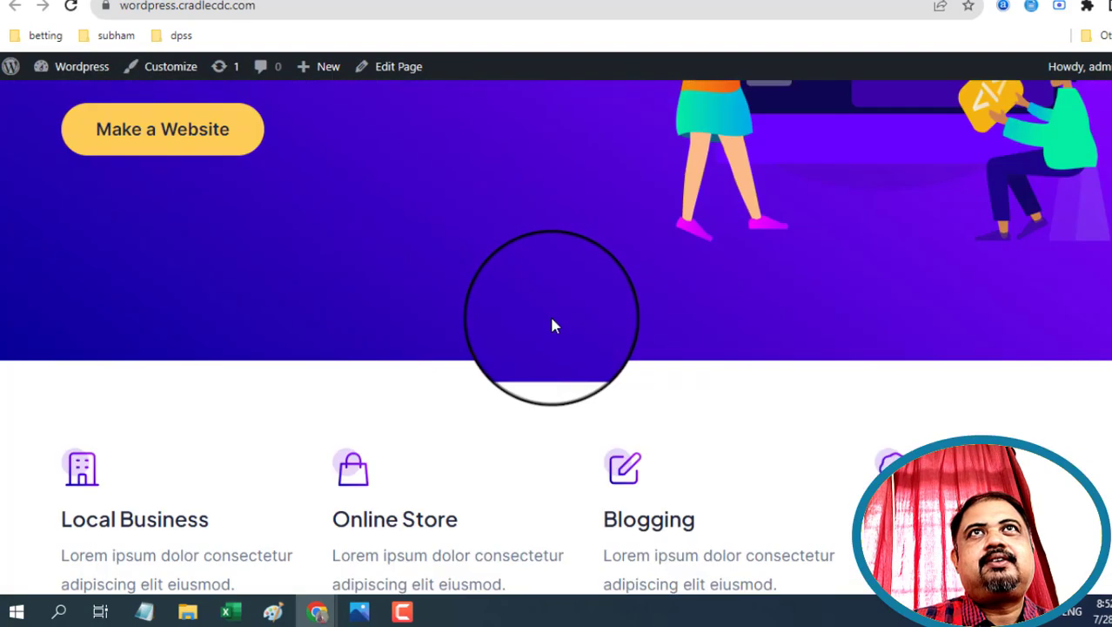
scroll(555, 328, "down", 10)
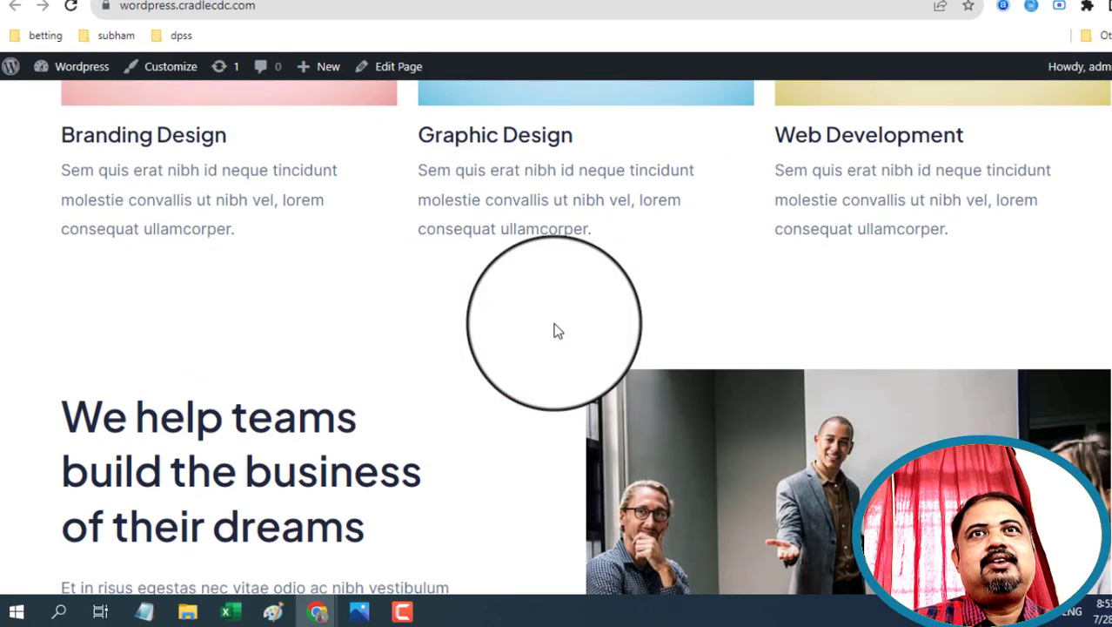
scroll(560, 330, "down", 10)
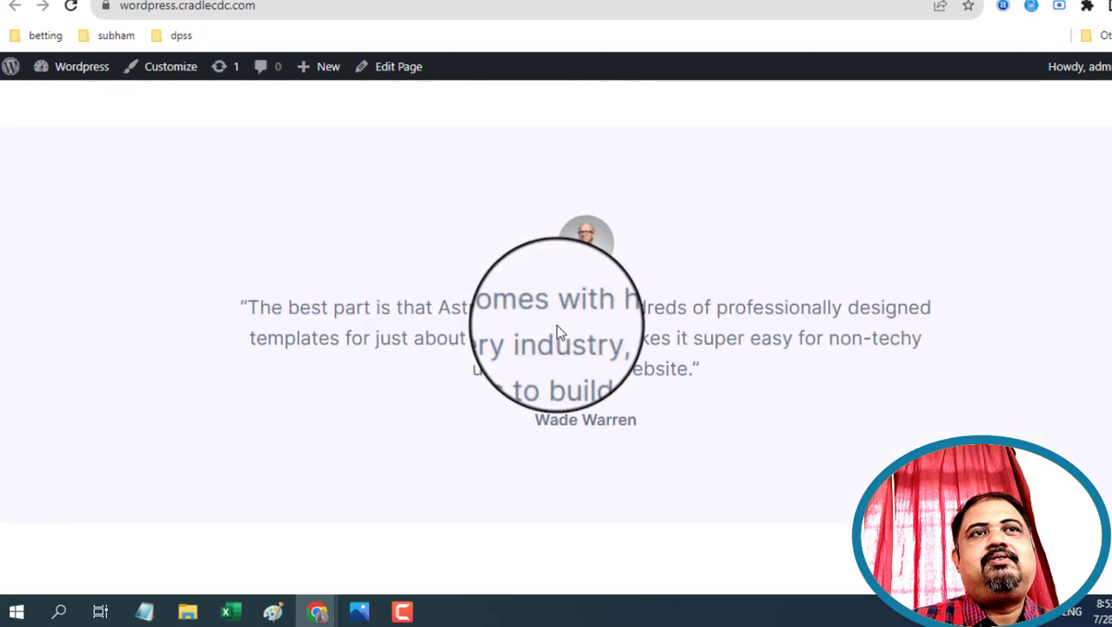
scroll(557, 331, "up", 10)
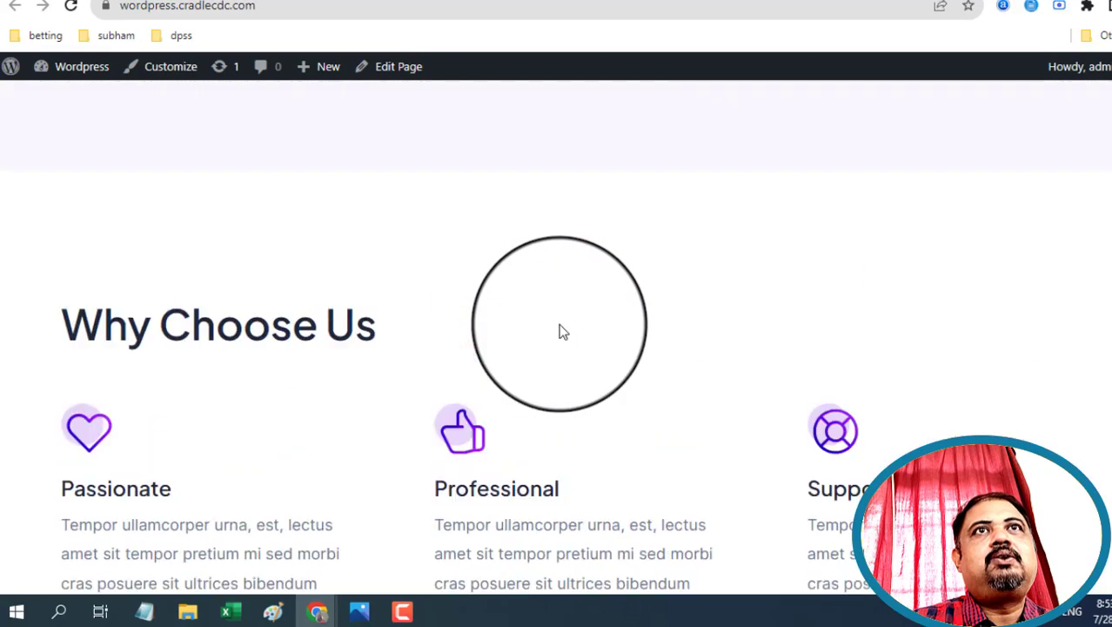
scroll(565, 326, "up", 3)
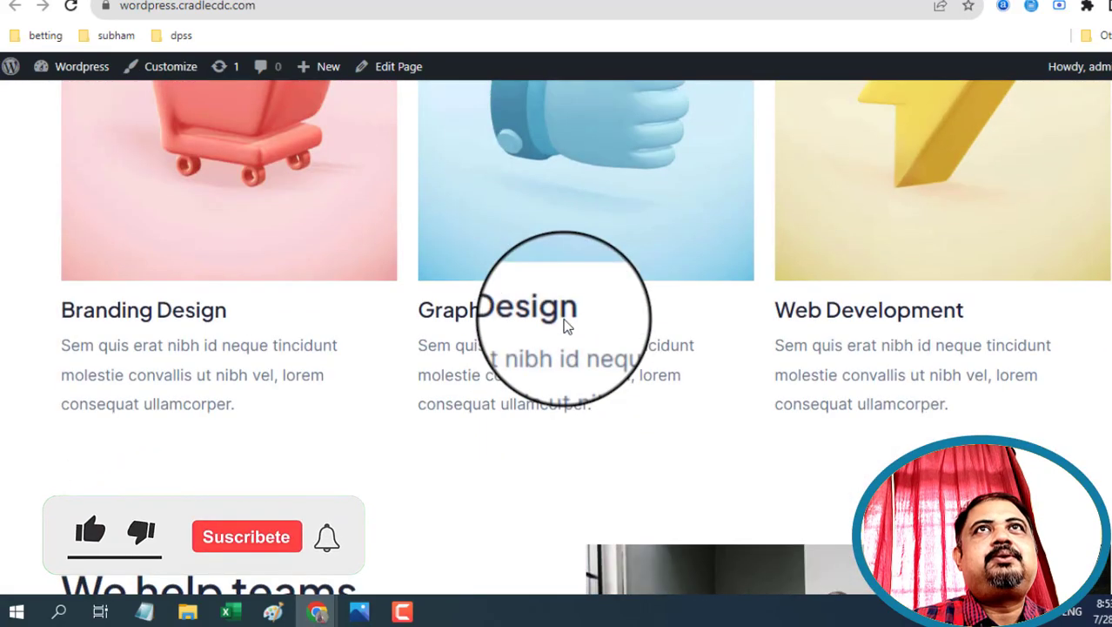
scroll(566, 325, "up", 2)
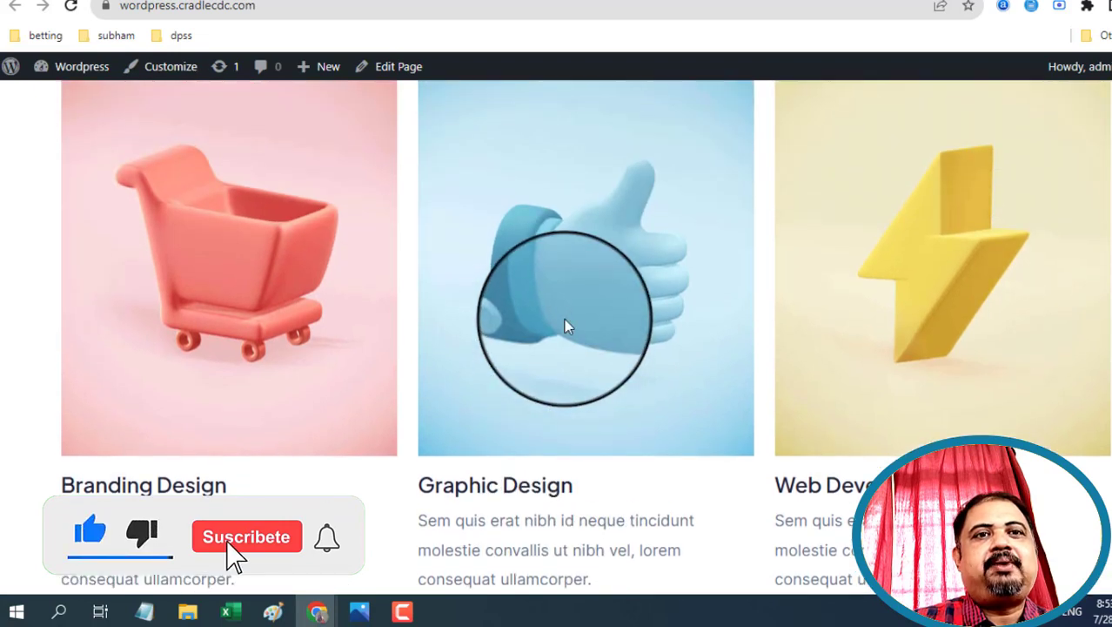
Check the tutorial outline in the contain.jpg image in Photos and return to the WordPress site in Chrome.
mouse_move(378, 618)
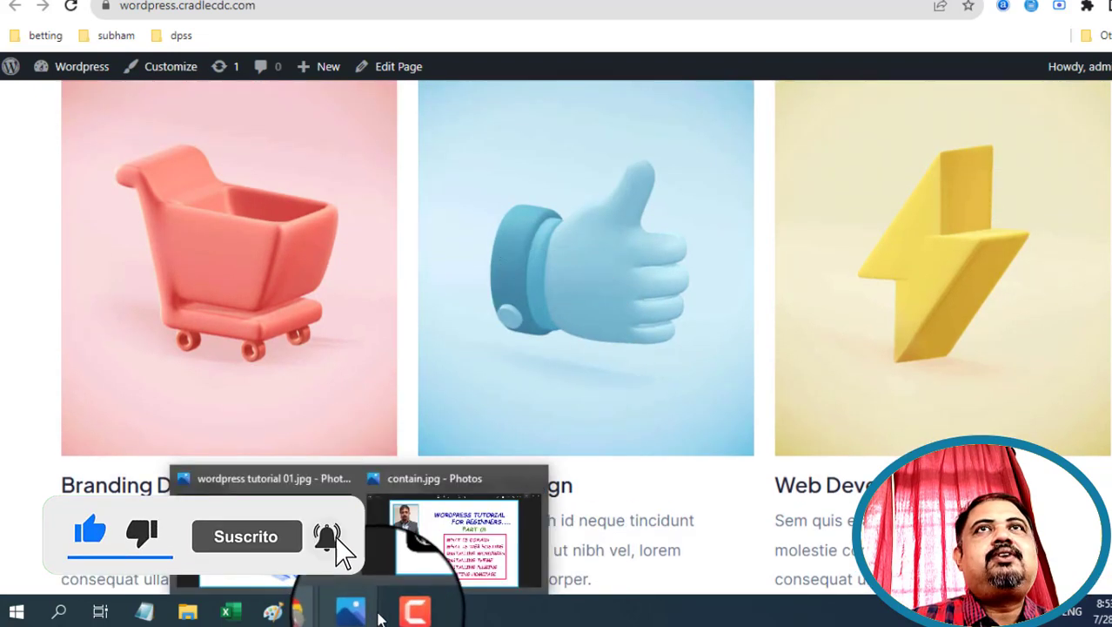
left_click(412, 555)
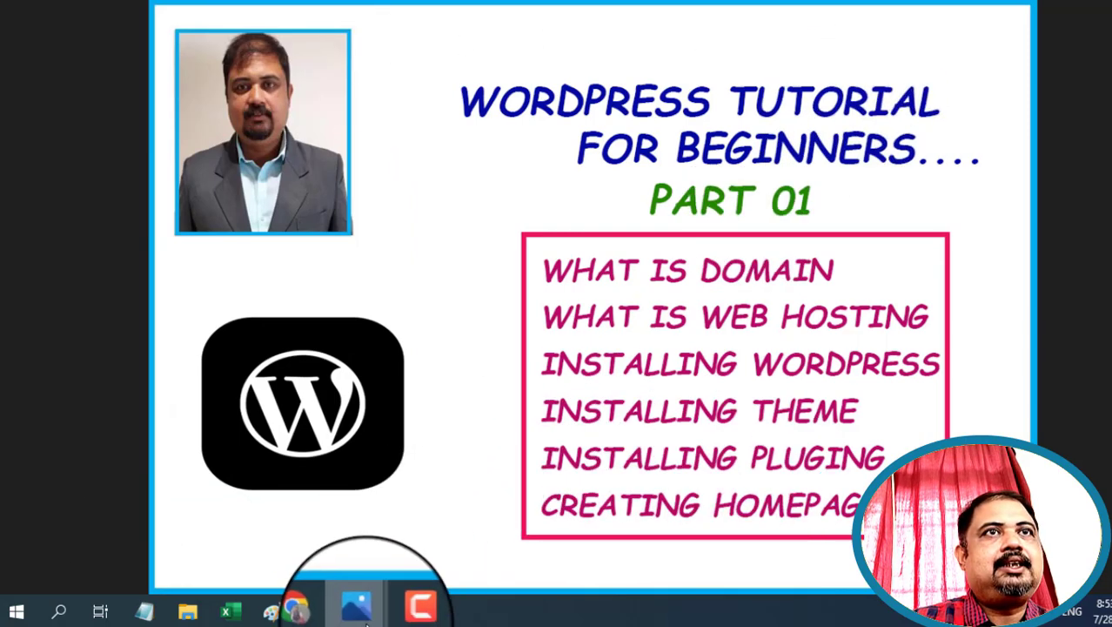
mouse_move(367, 622)
mouse_move(317, 609)
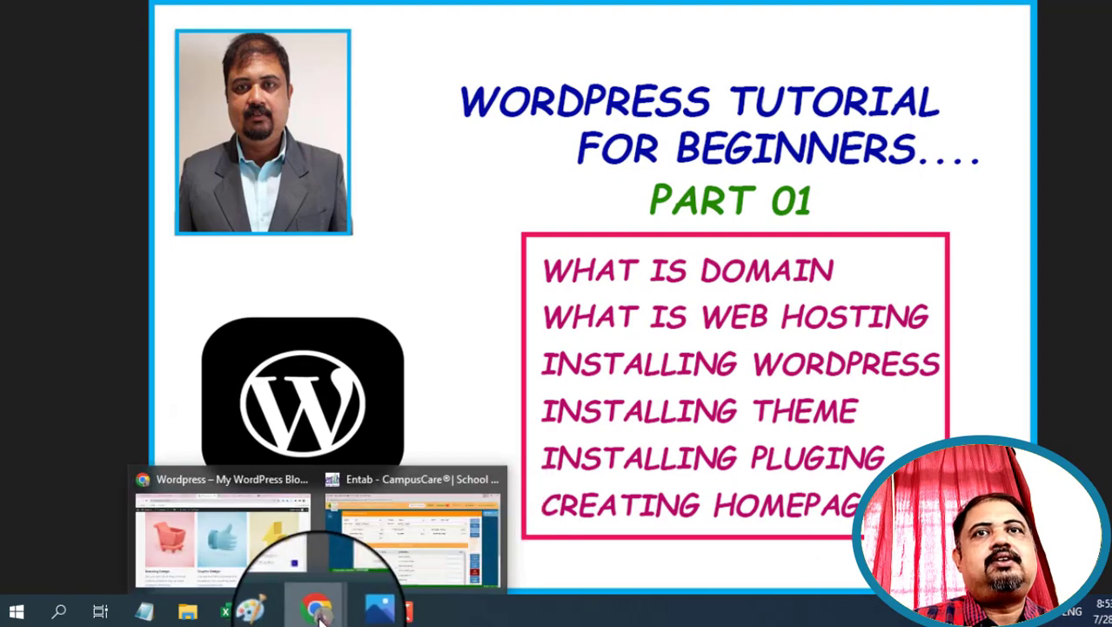
left_click(233, 563)
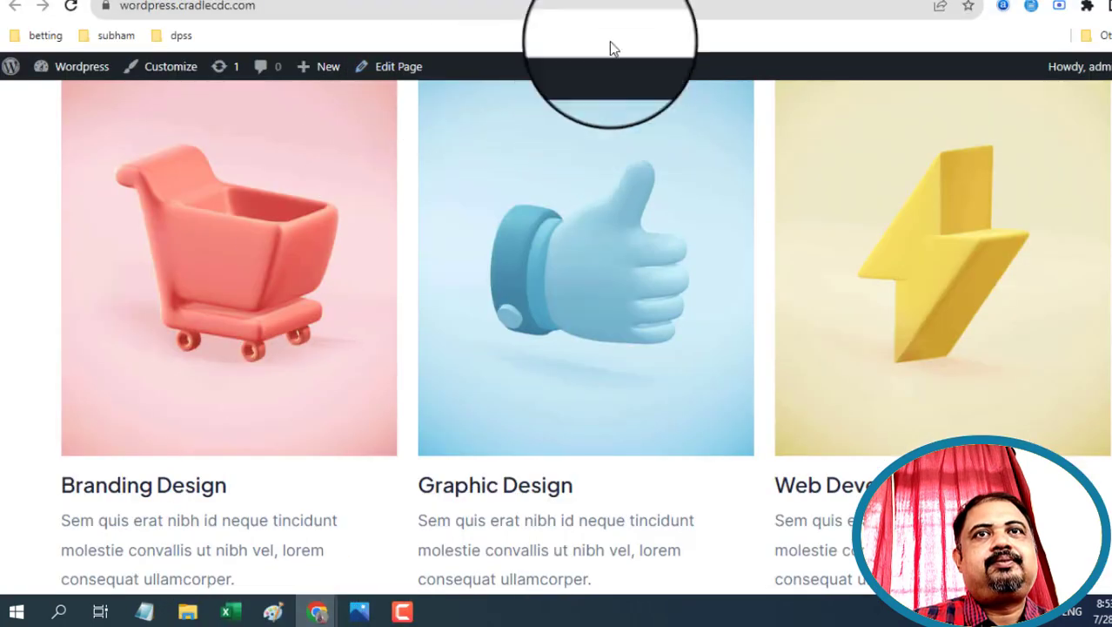
Close the theme customizer's Header Builder and open the list of installed plugins.
left_click(604, 1)
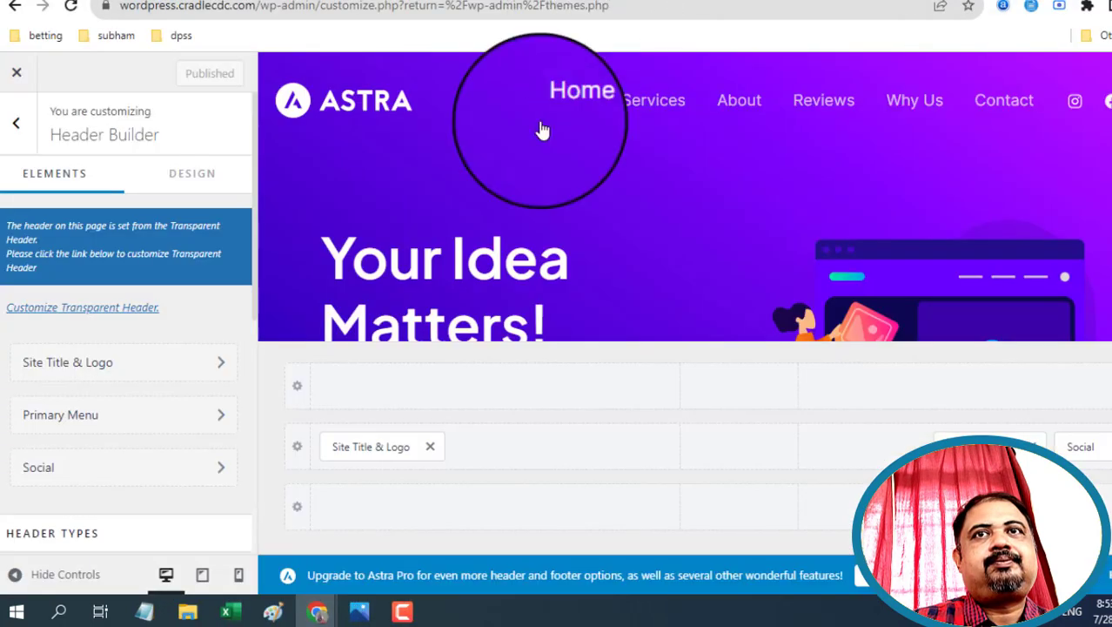
left_click(17, 74)
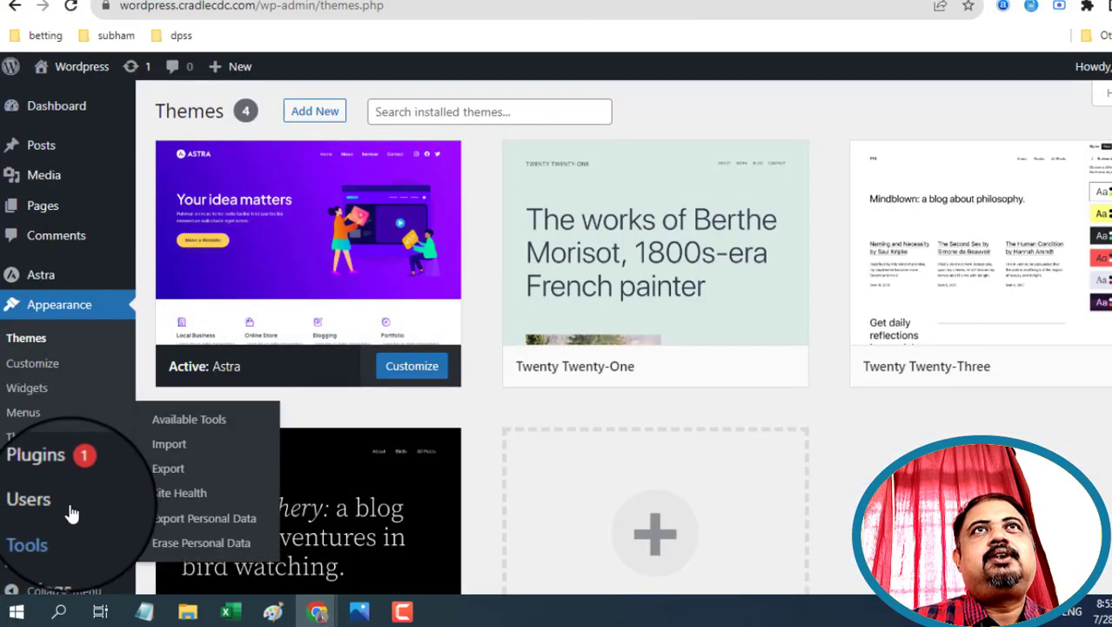
mouse_move(57, 490)
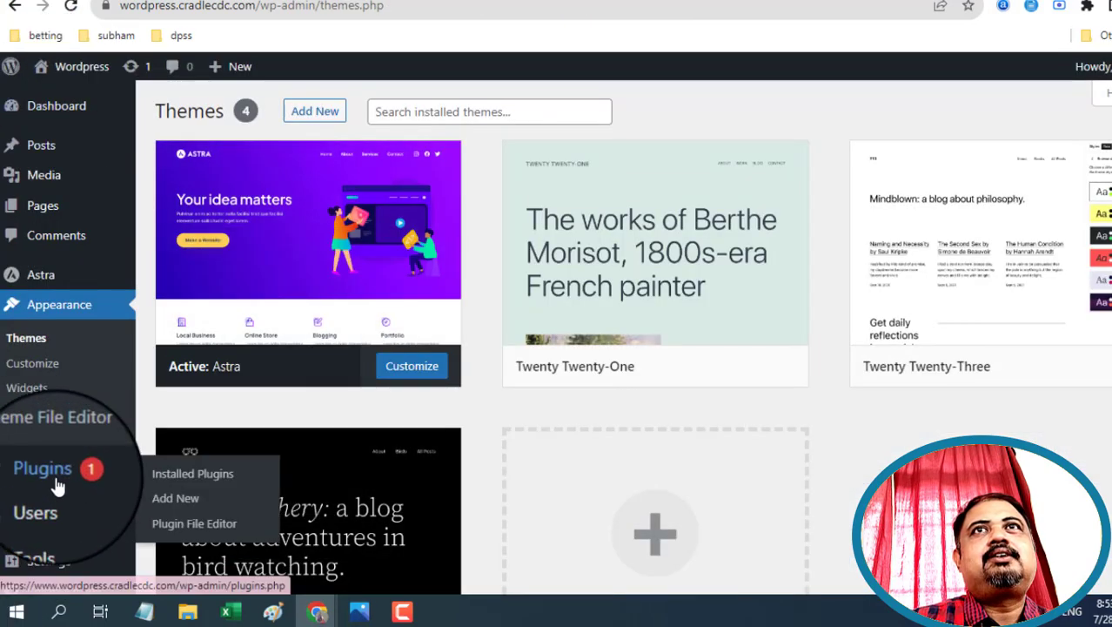
left_click(193, 484)
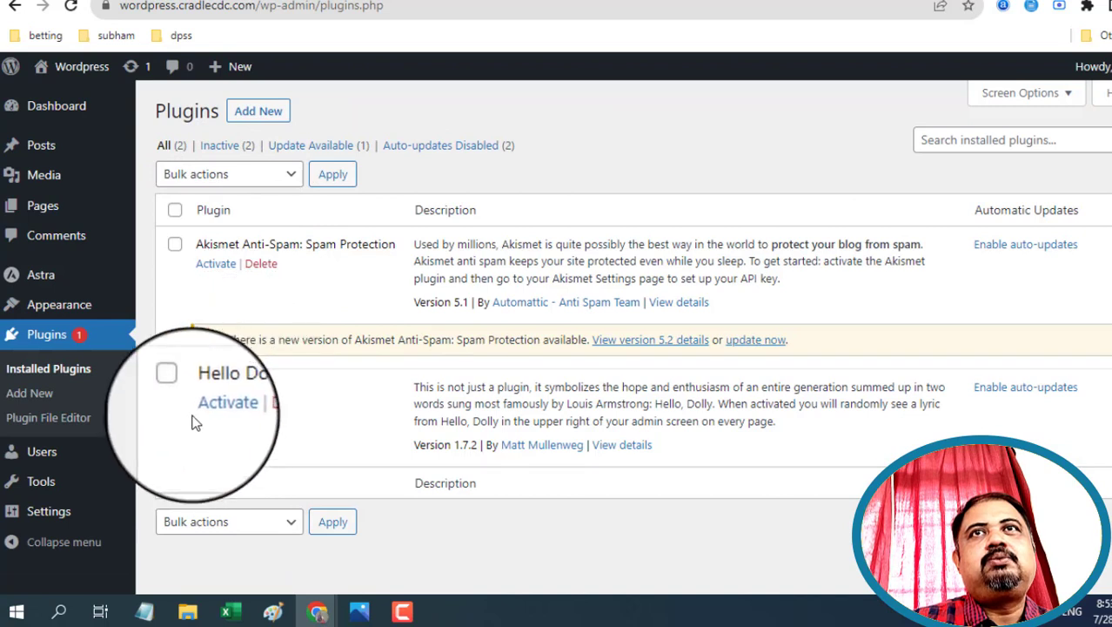
Delete the Akismet Anti-Spam and Hello Dolly plugins together with a bulk action.
left_click(175, 245)
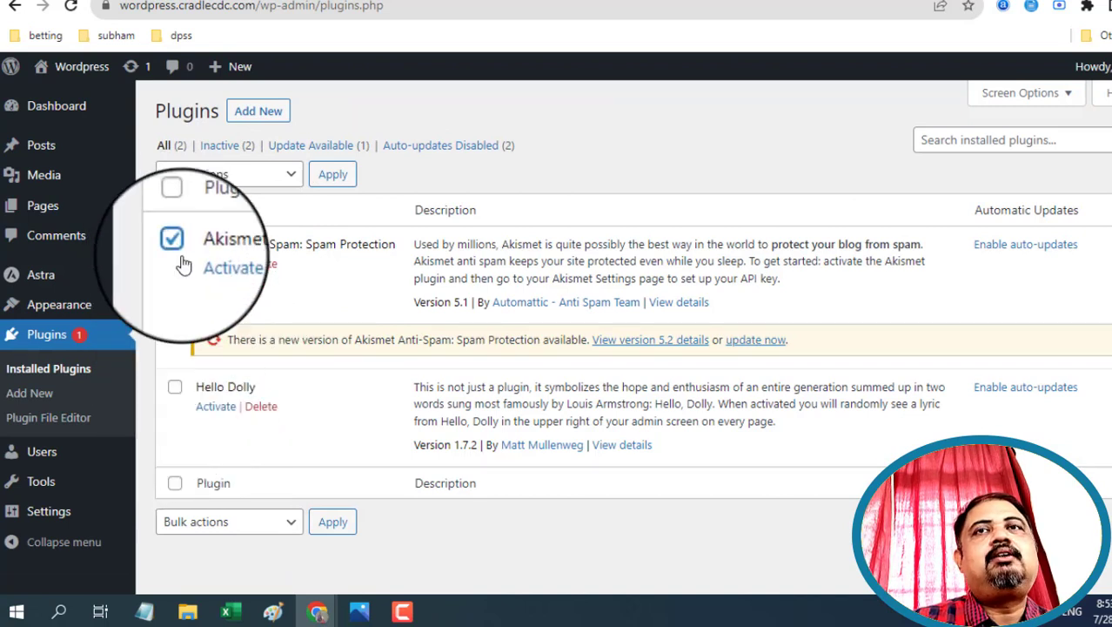
left_click(175, 389)
left_click(286, 174)
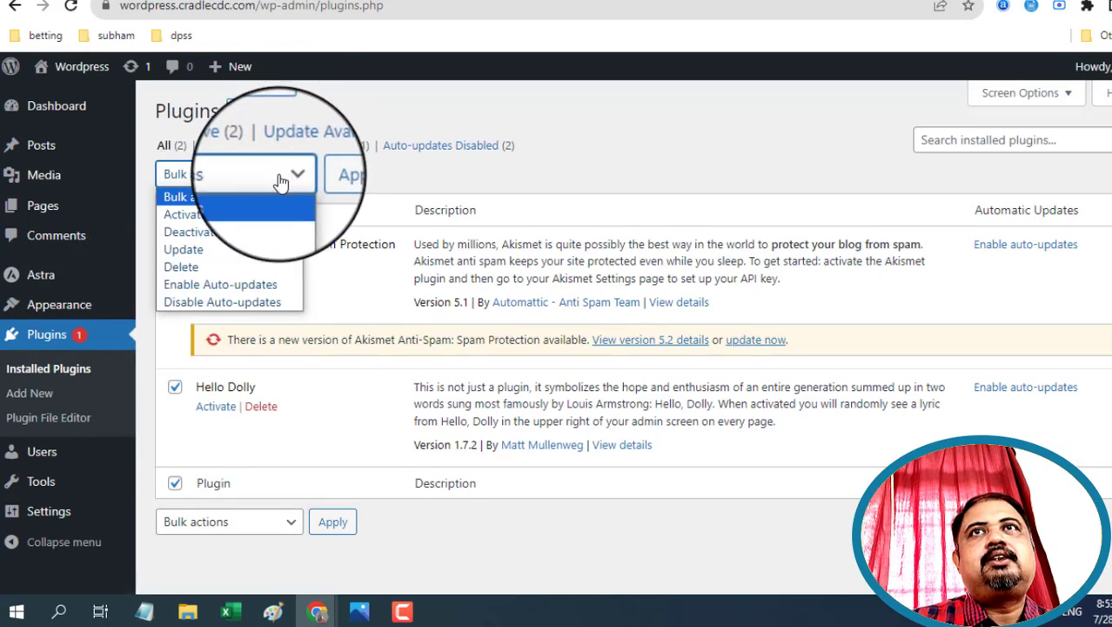
left_click(232, 270)
left_click(329, 177)
left_click(669, 126)
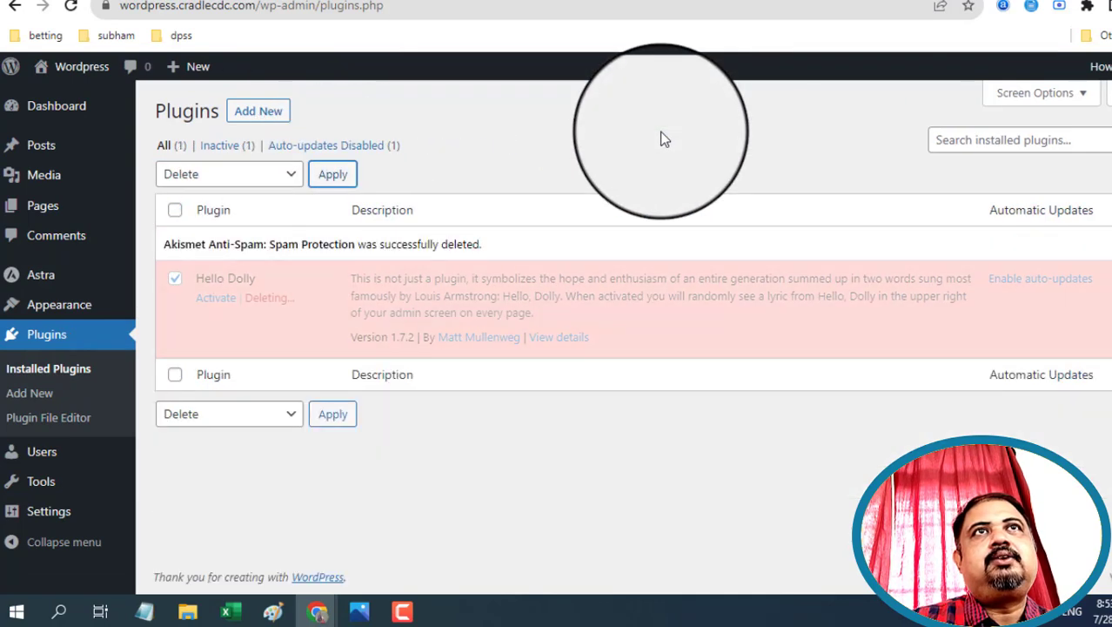
Open the page for adding plugins, search for elementor and browse the matching plugins.
left_click(259, 110)
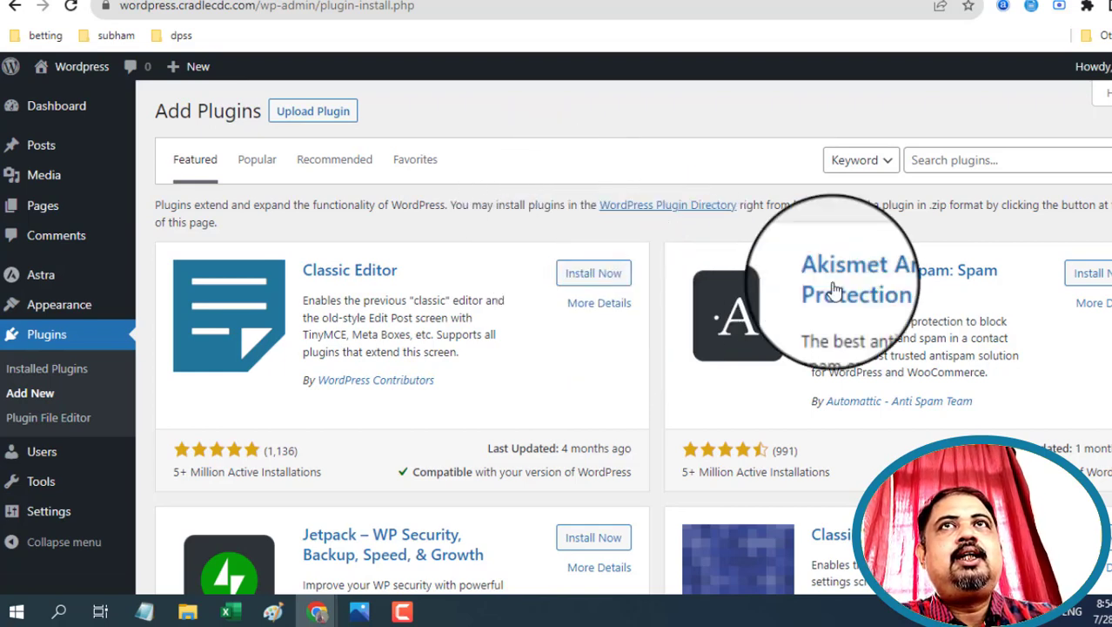
left_click(936, 163)
type("eleme")
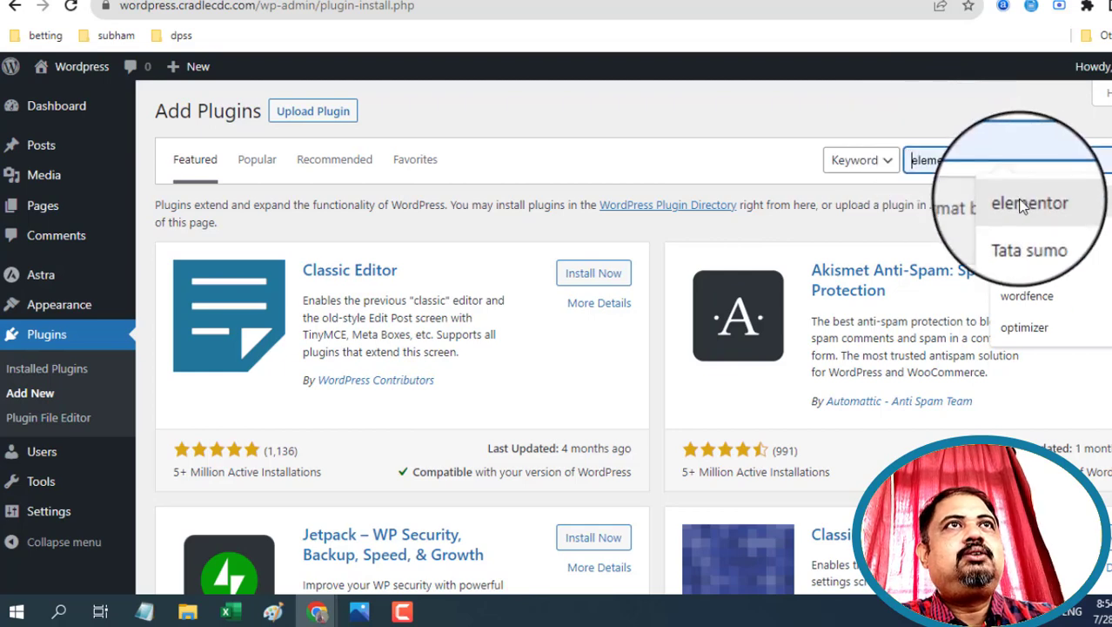
left_click(1023, 205)
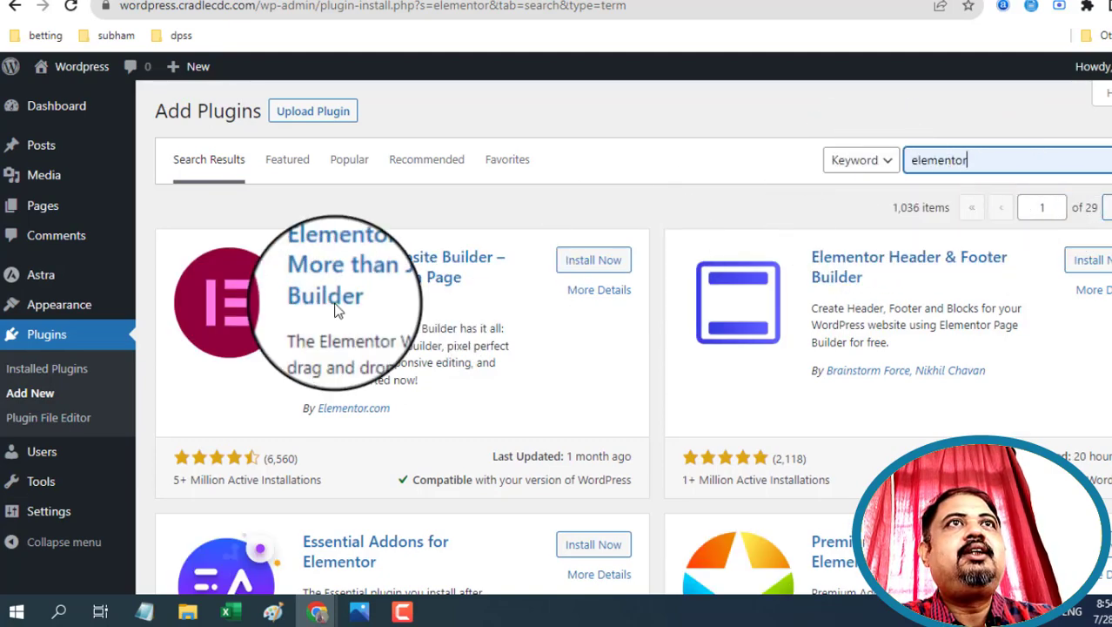
scroll(787, 406, "down", 3)
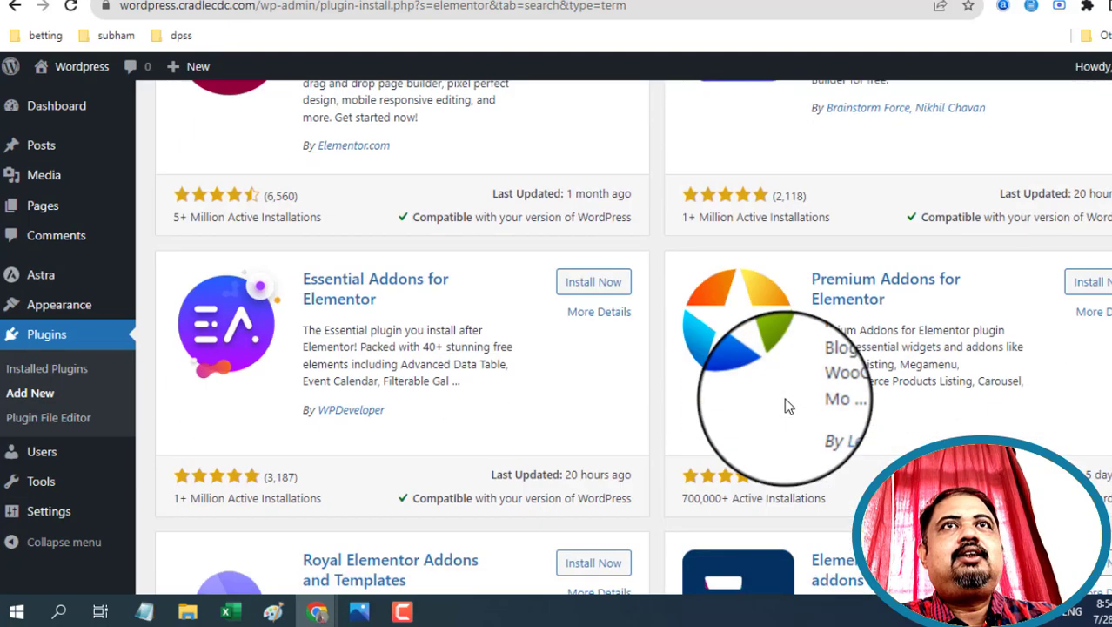
Install and activate the Elementor Website Builder plugin from the elementor search results.
scroll(787, 407, "down", 3)
scroll(787, 407, "down", 3)
scroll(787, 407, "up", 2)
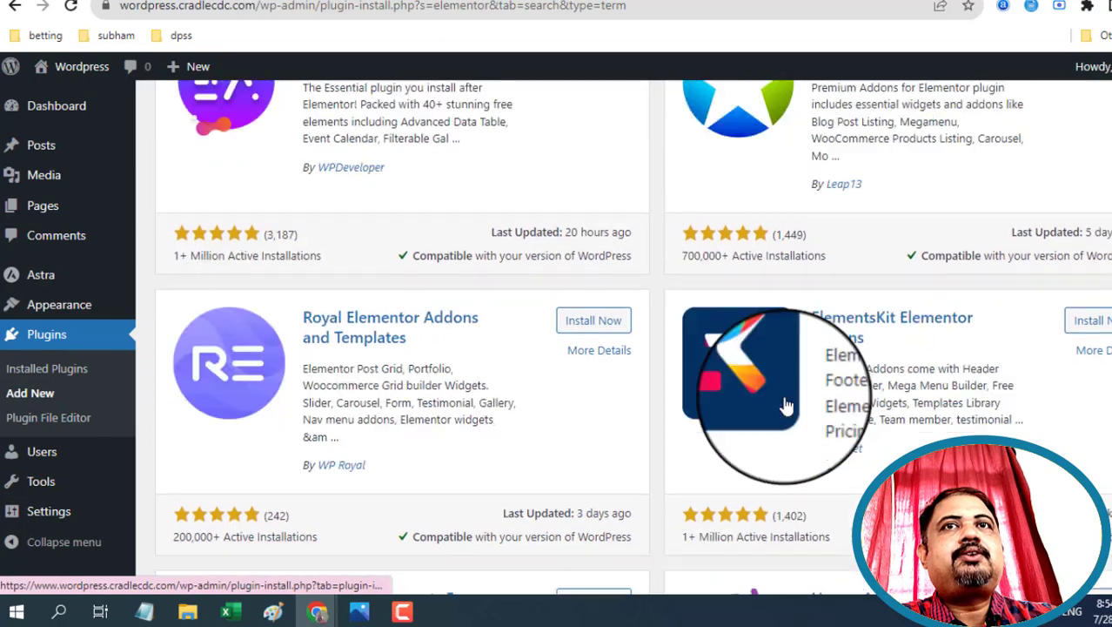
scroll(787, 406, "up", 8)
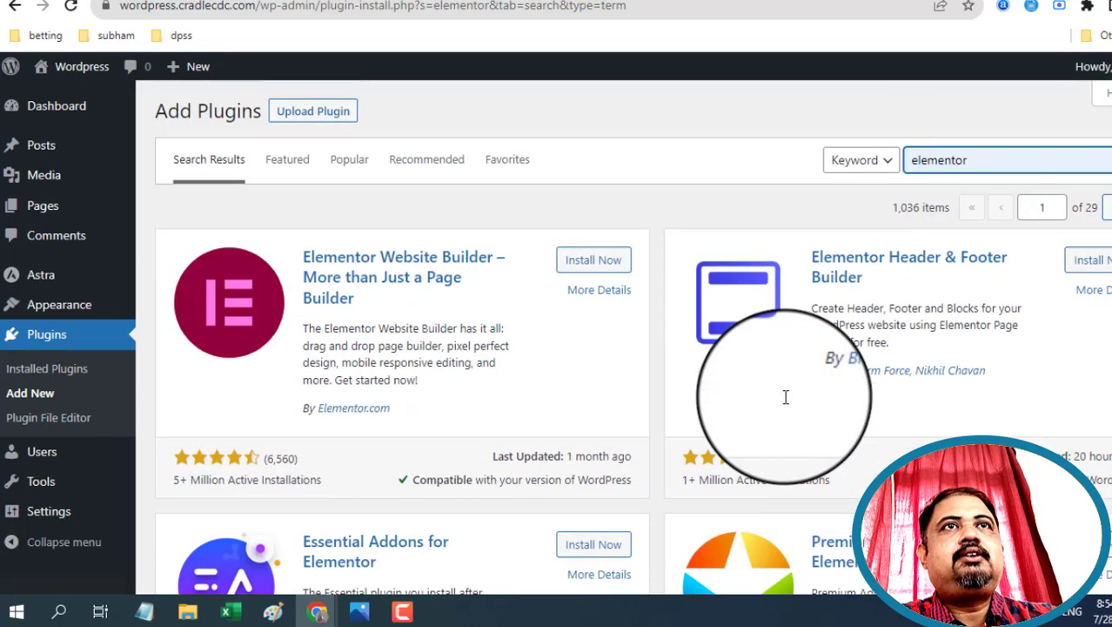
left_click(590, 271)
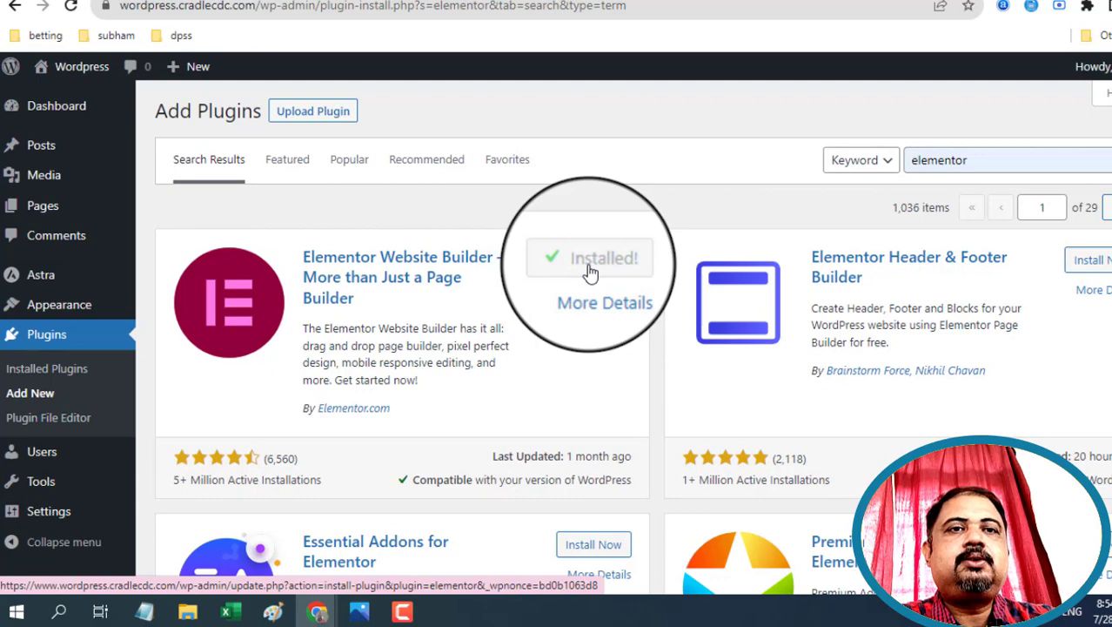
left_click(600, 263)
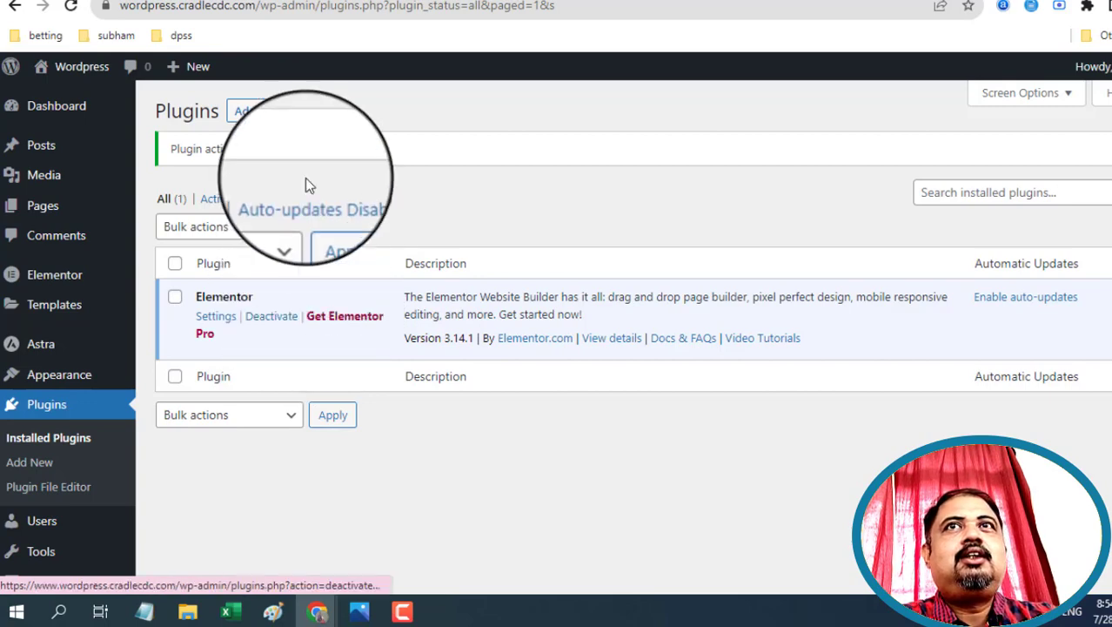
Open the page for adding plugins and search the plugin directory for form.
left_click(261, 115)
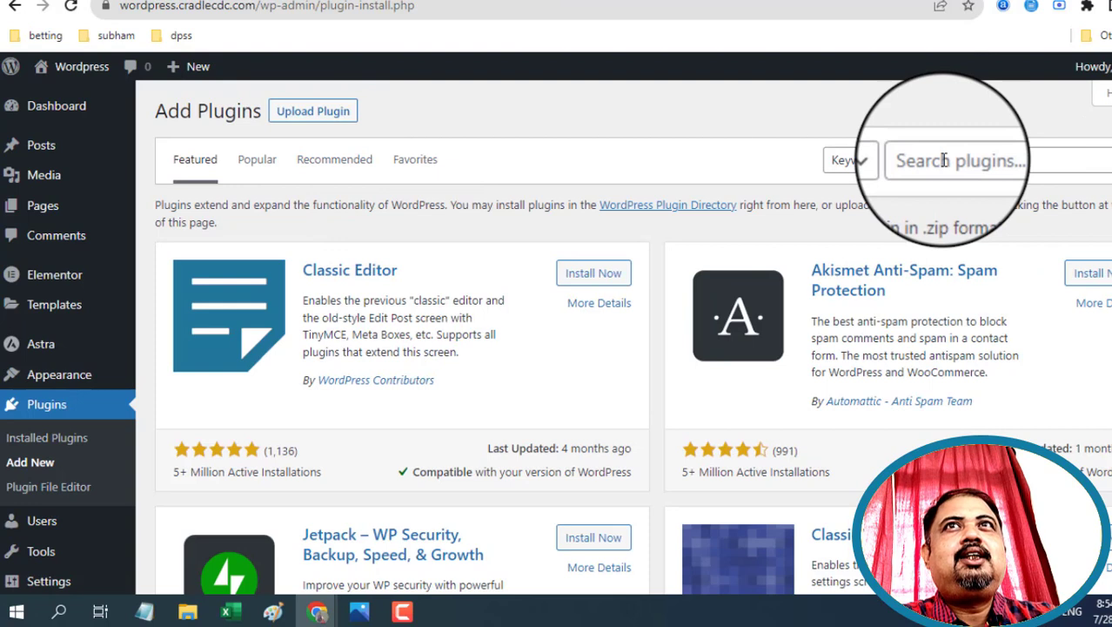
left_click(944, 161)
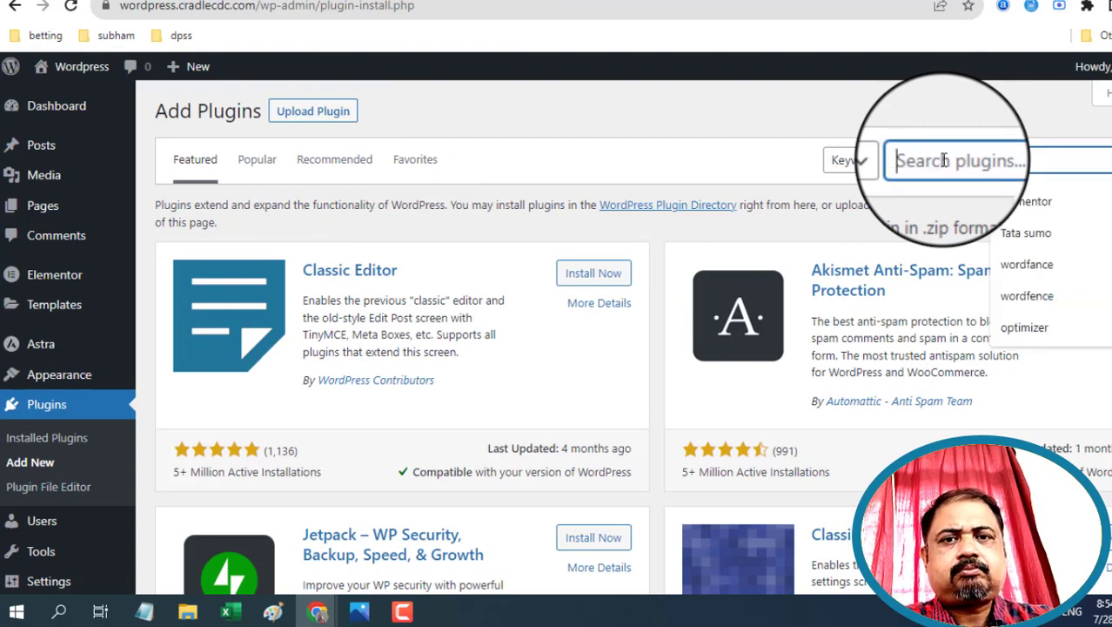
type("for")
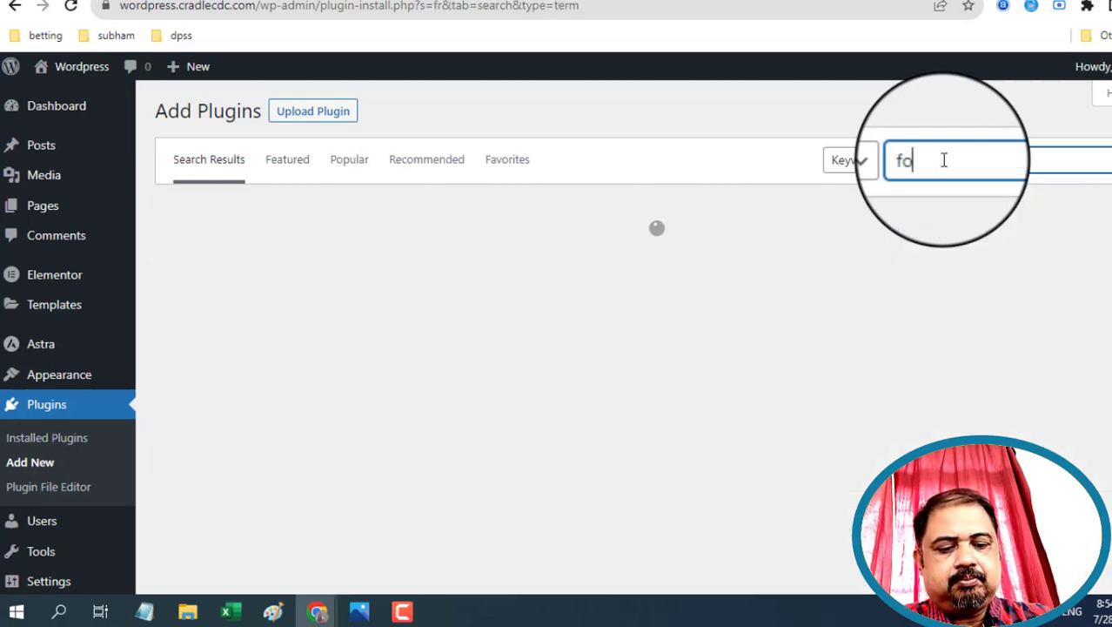
type("m")
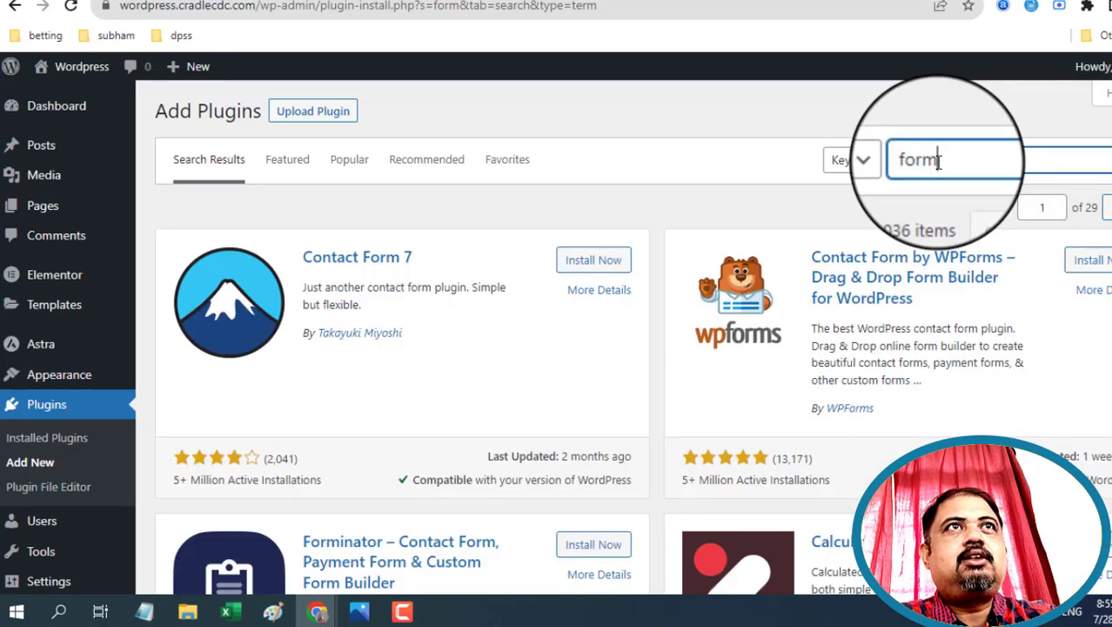
Browse the form plugins, and install and activate Contact Form 7.
scroll(570, 363, "down", 10)
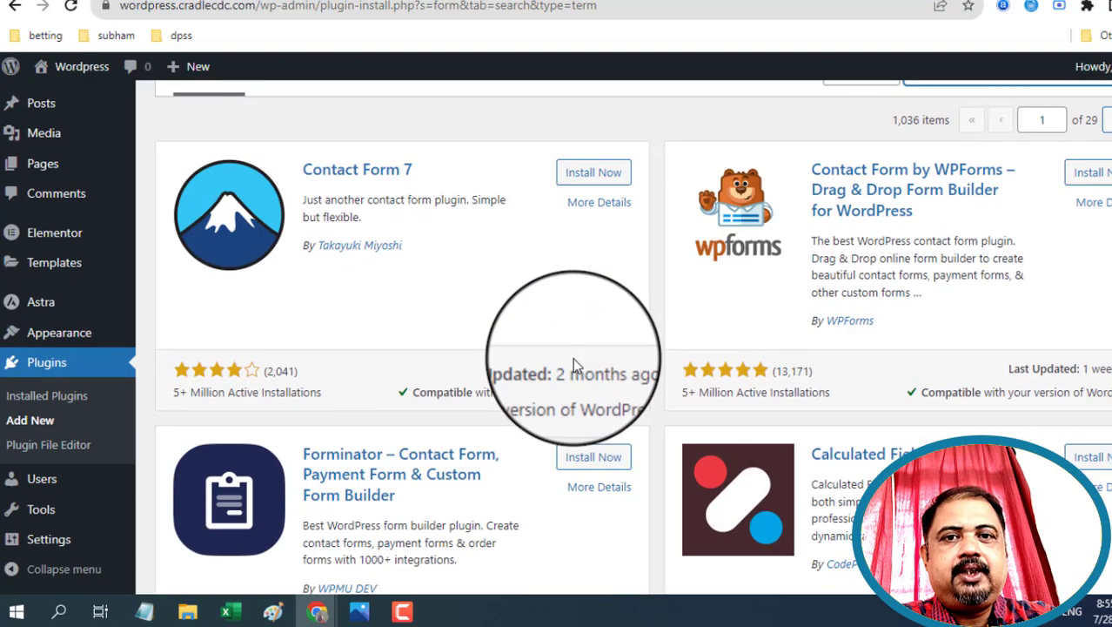
scroll(573, 364, "down", 3)
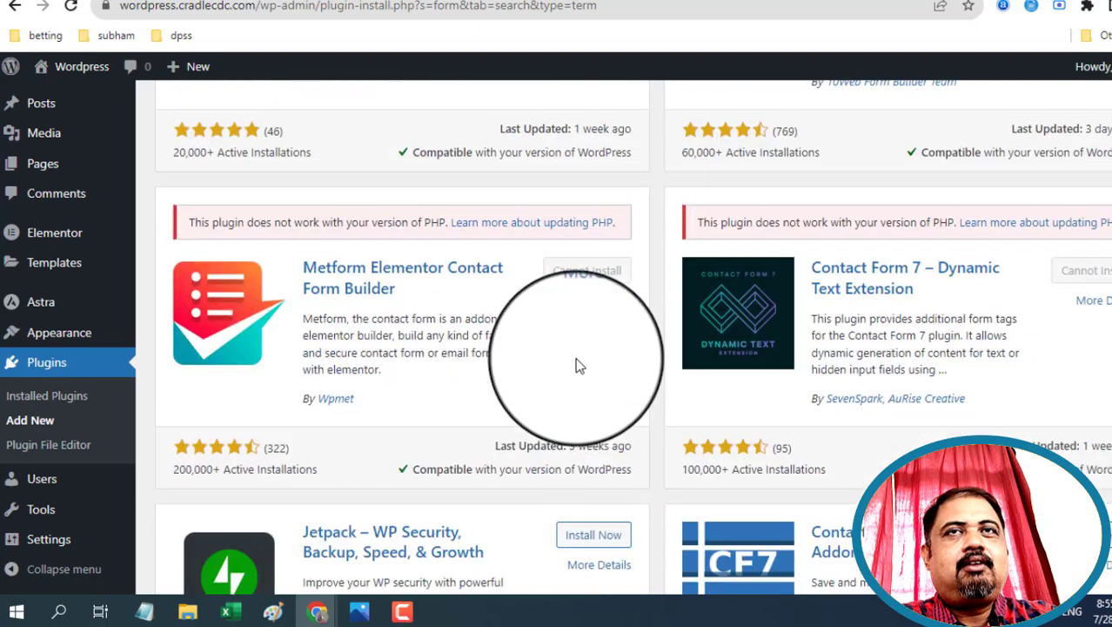
scroll(579, 364, "up", 13)
scroll(581, 364, "up", 2)
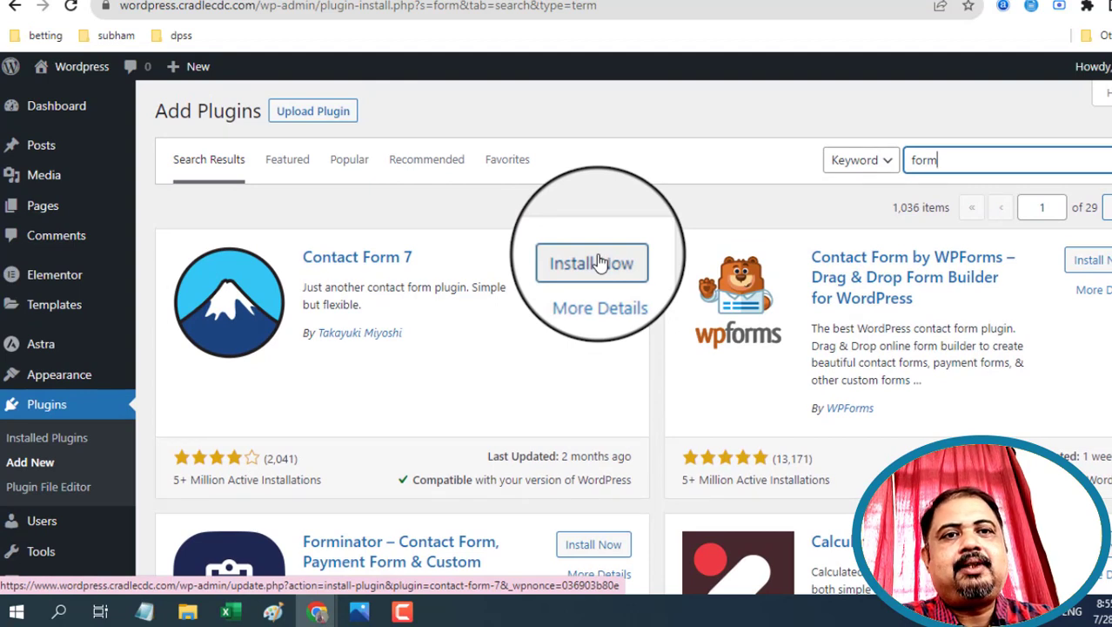
left_click(601, 266)
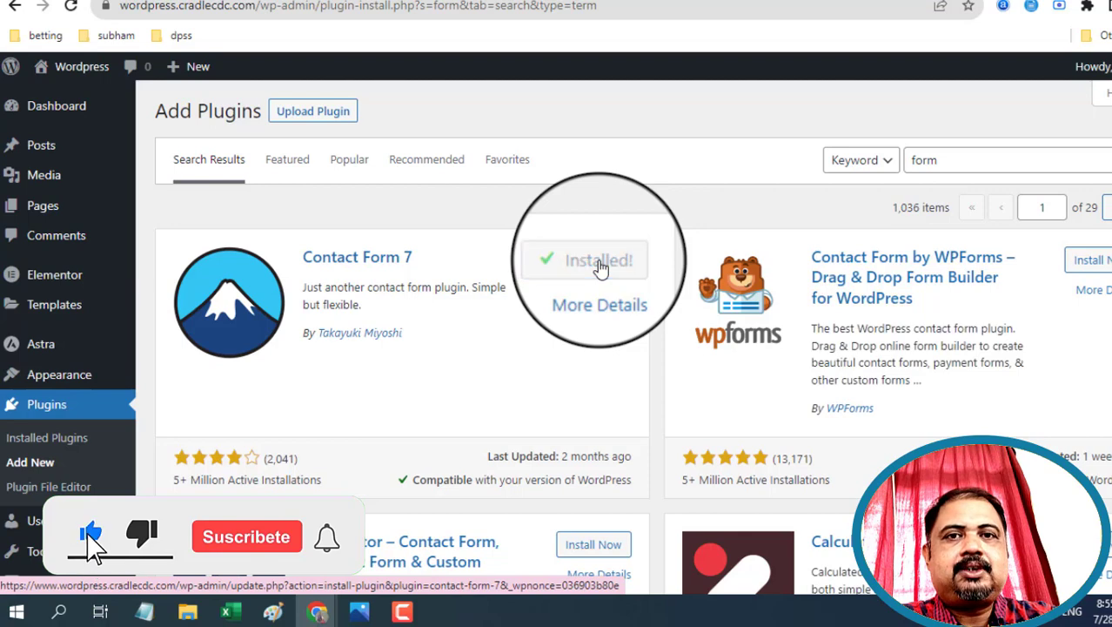
left_click(608, 271)
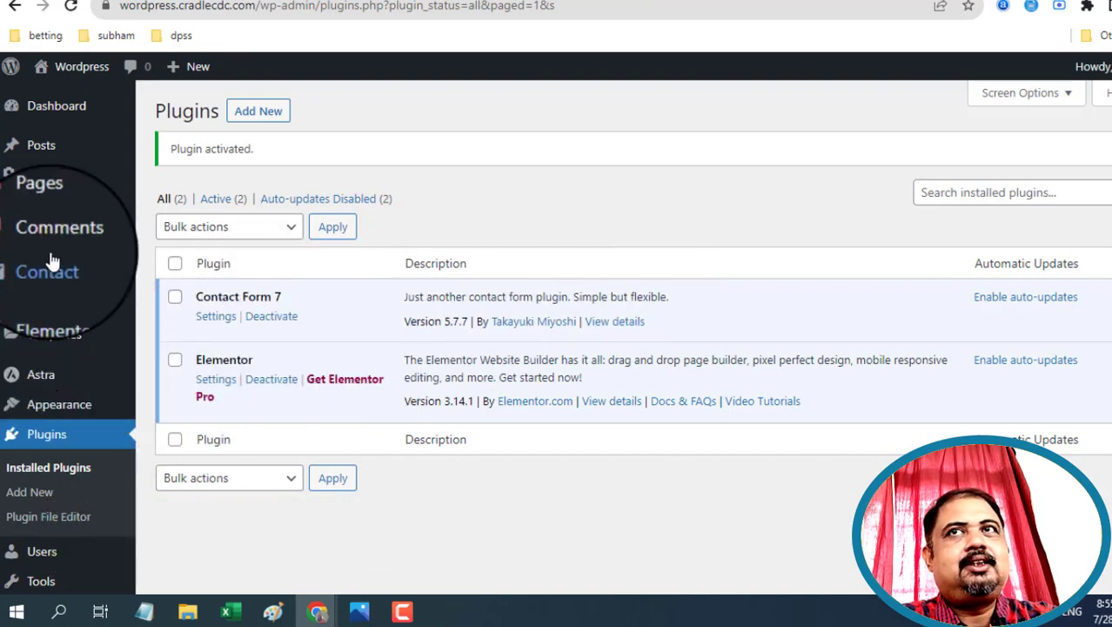
Check the remaining topics in the tutorial outline image in Photos and return to the WordPress site in Chrome.
mouse_move(49, 270)
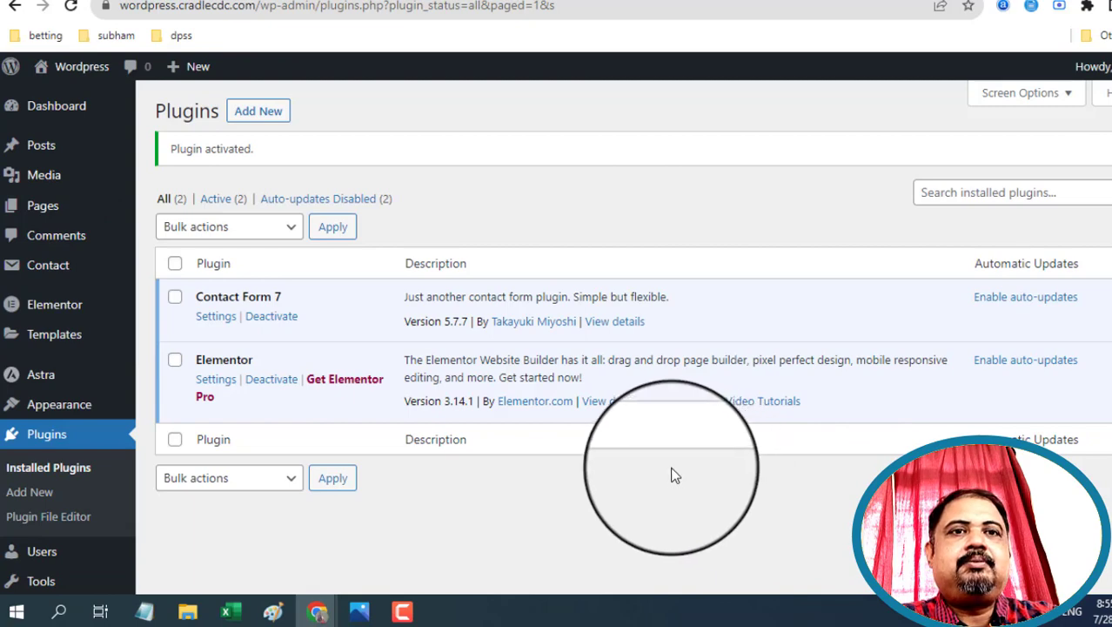
mouse_move(353, 612)
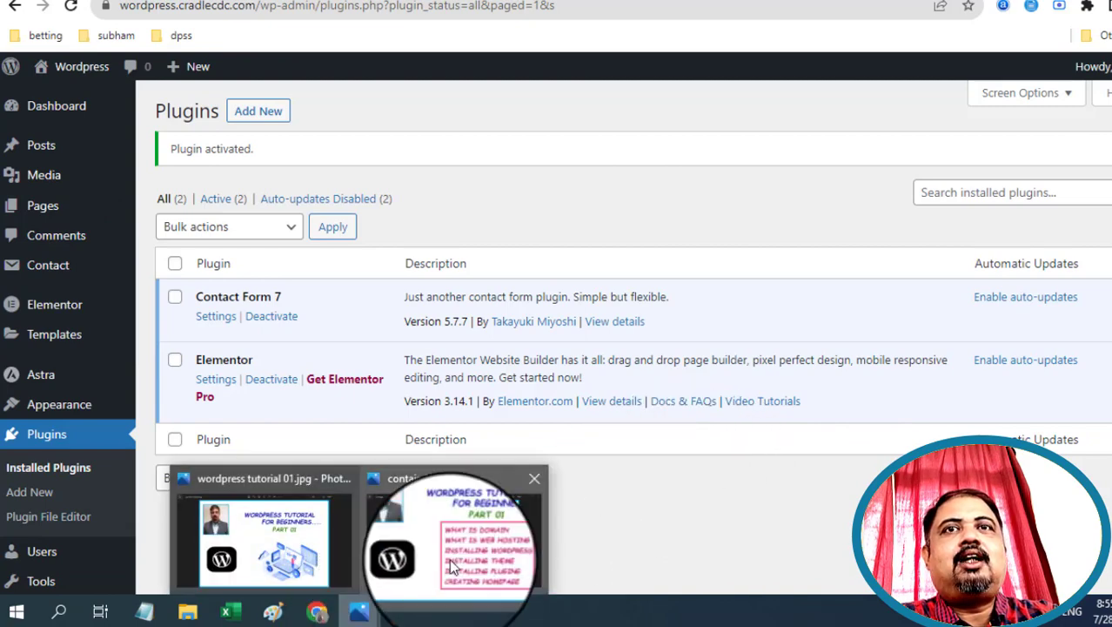
left_click(452, 557)
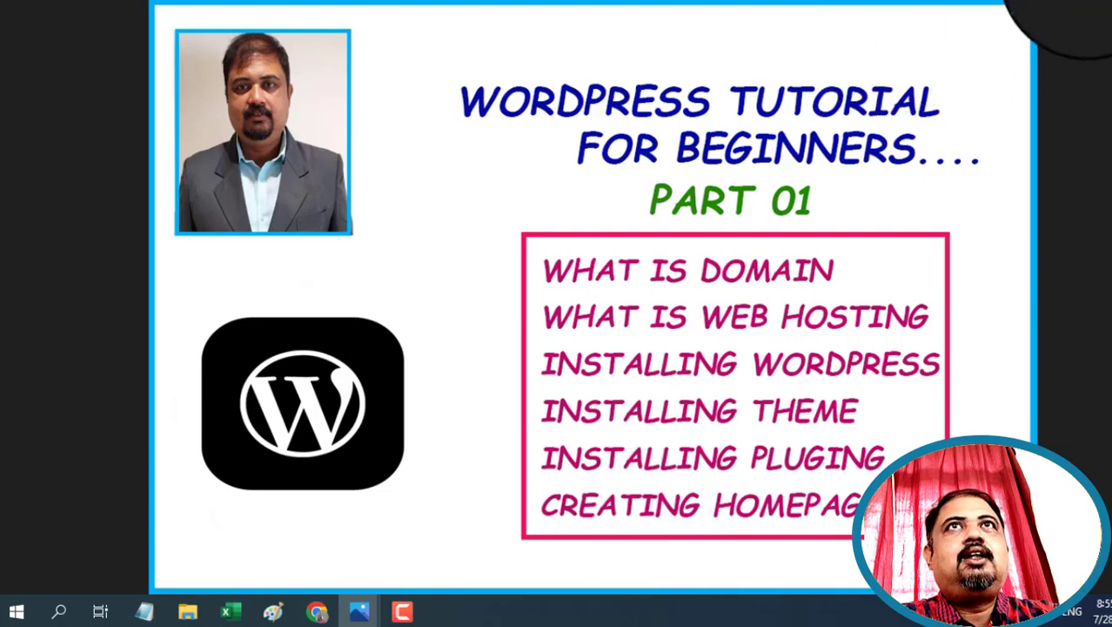
left_click(1087, 0)
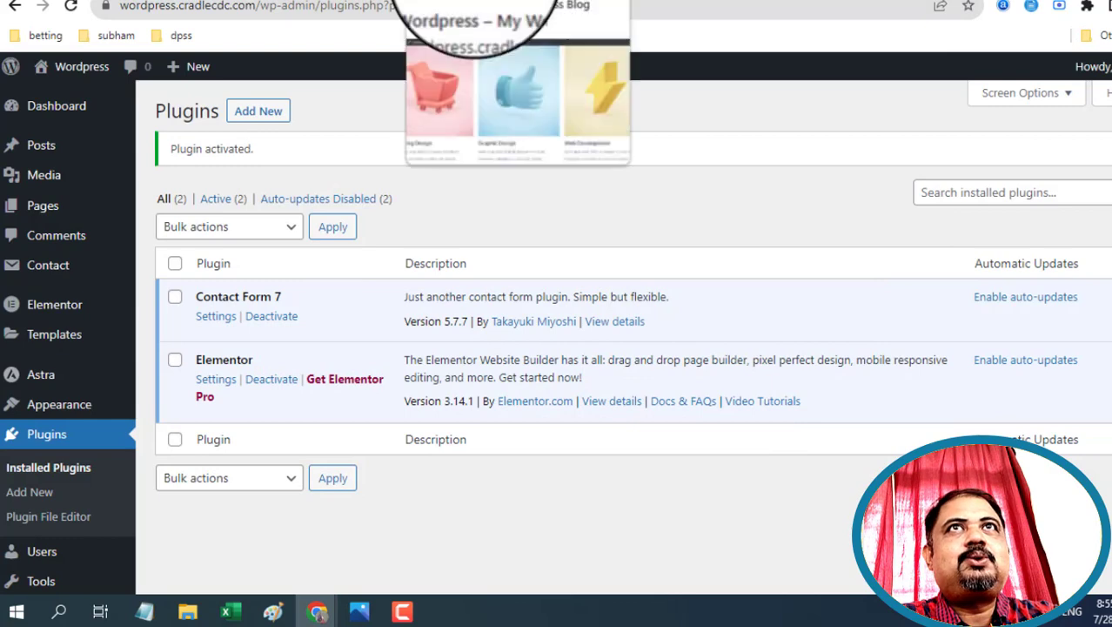
View the current home page of the live site and go back to the installed plugins page.
left_click(513, 0)
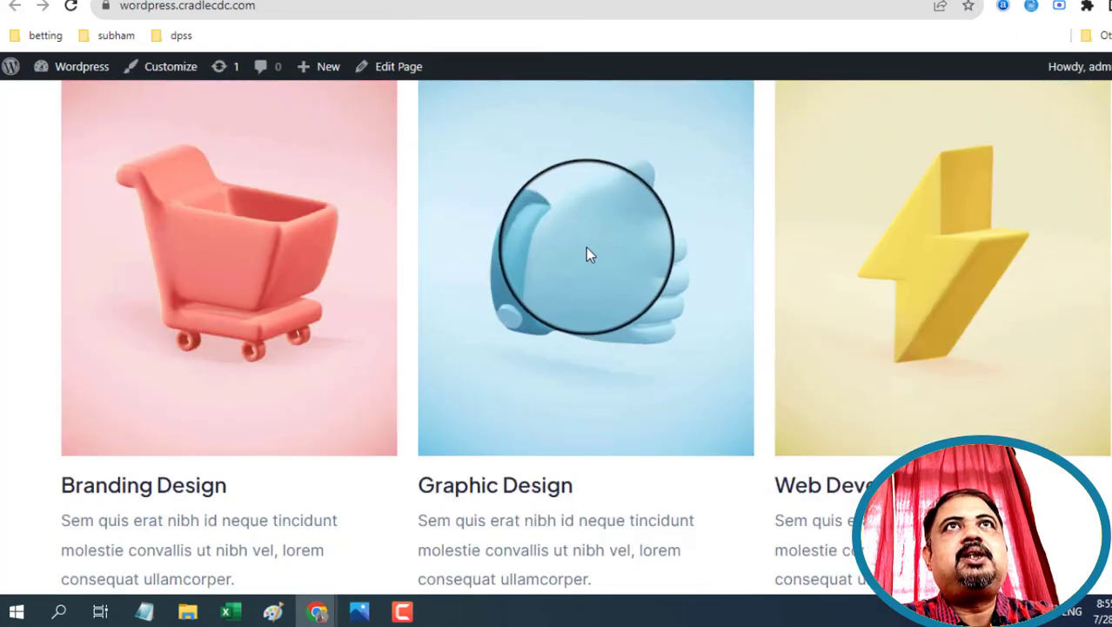
scroll(586, 248, "up", 10)
left_click(598, 2)
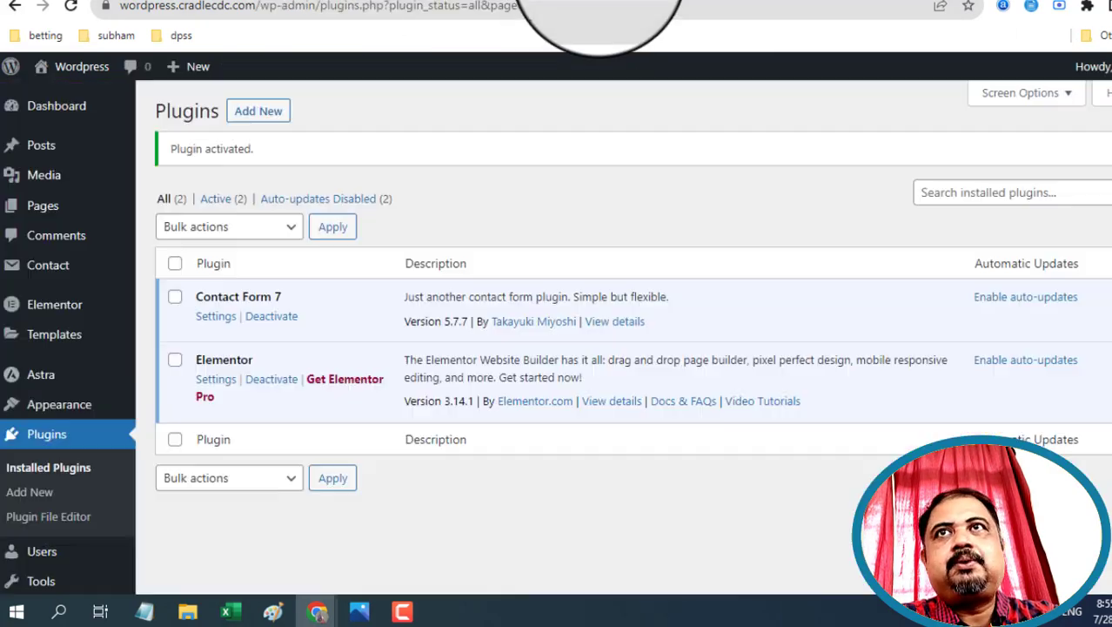
Add a new page to the site and title it home1.
mouse_move(45, 217)
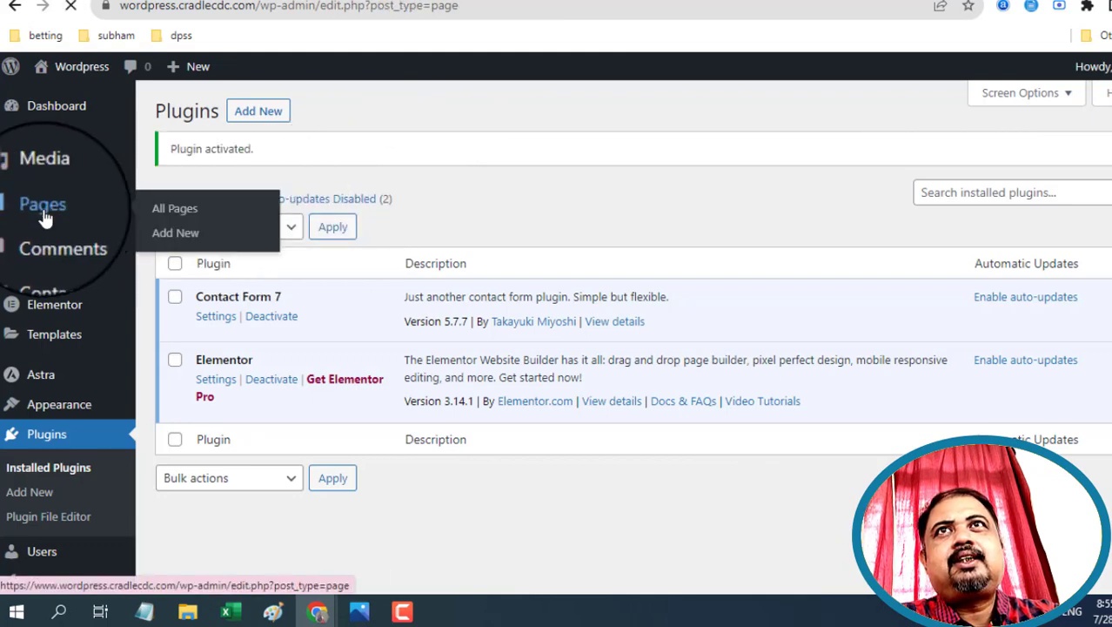
left_click(45, 218)
left_click(242, 116)
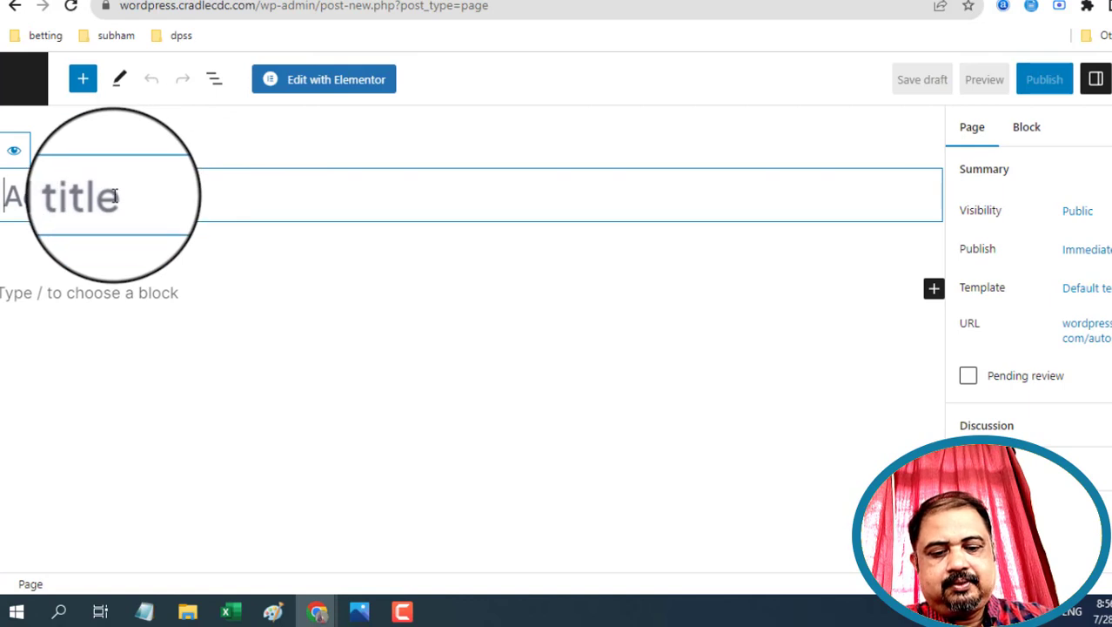
type("ome1")
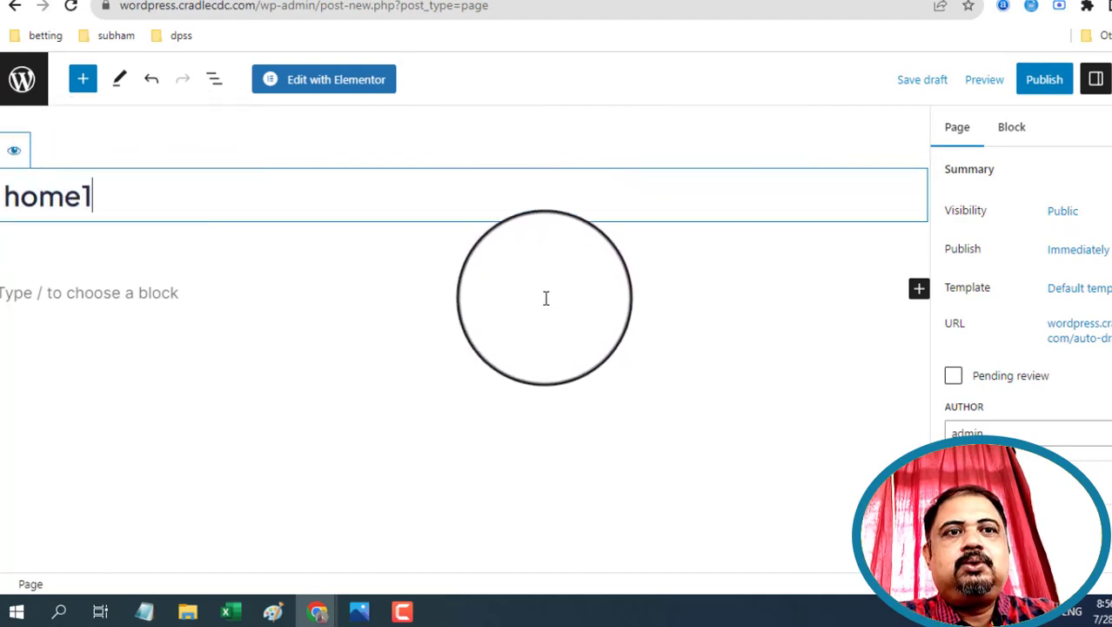
Open the home1 page in the Elementor editor and dismiss the What's New announcement.
left_click(335, 91)
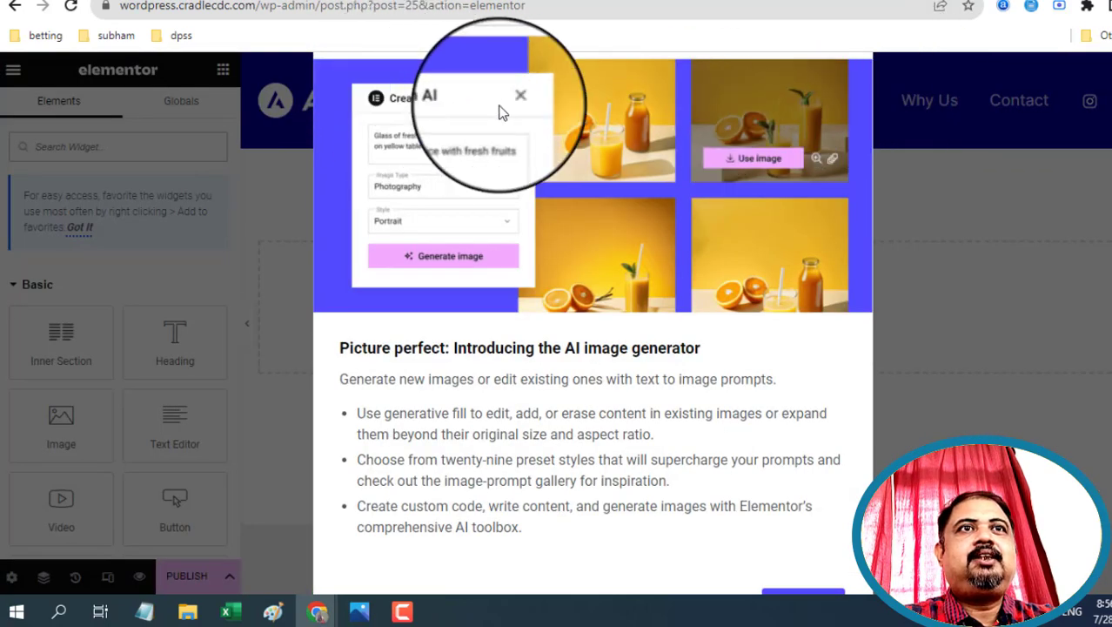
left_click(805, 599)
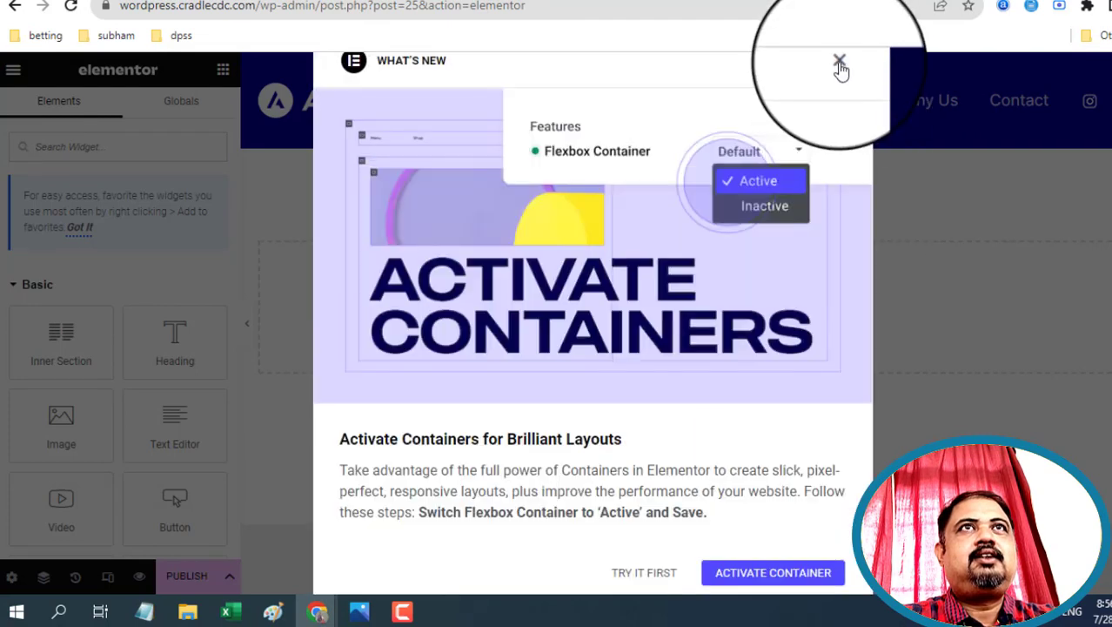
left_click(839, 64)
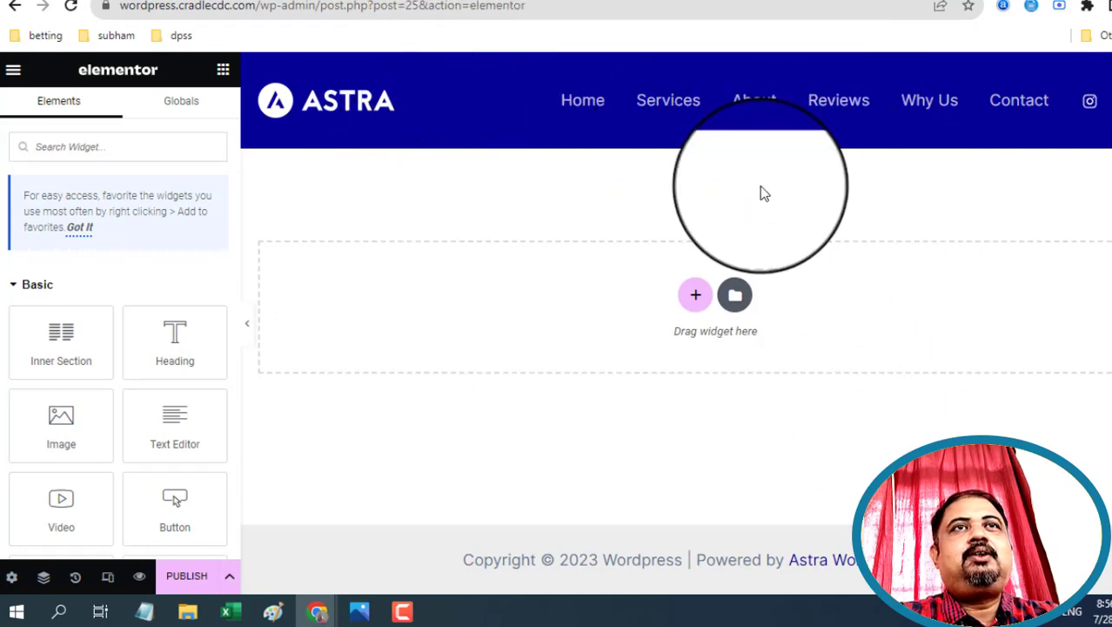
Add a single-column section to the page and place an Image widget in it.
left_click(696, 297)
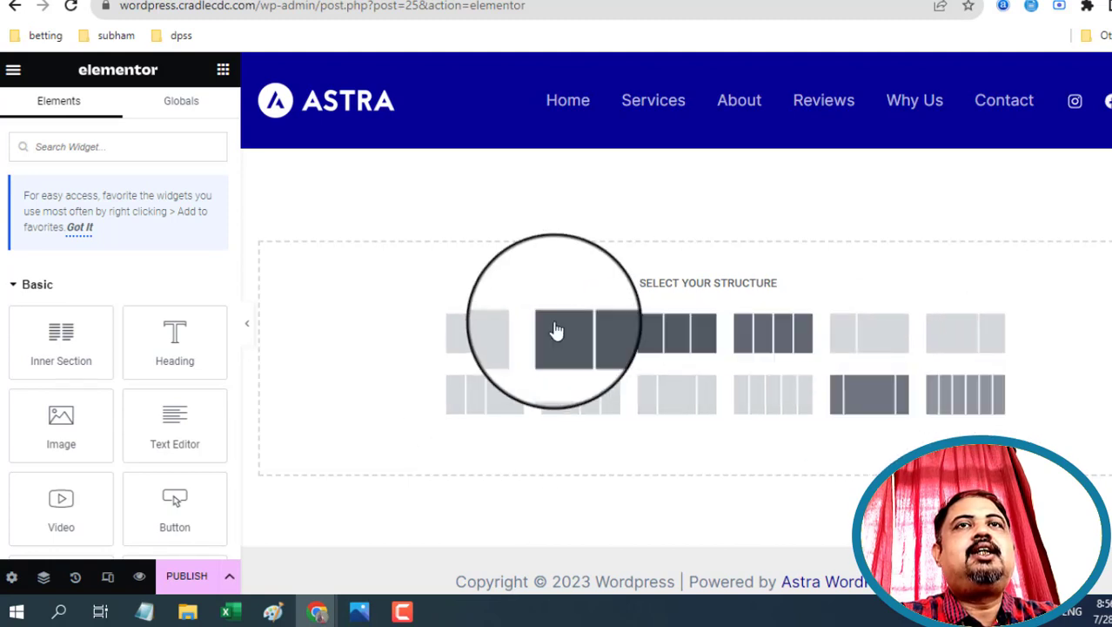
left_click(480, 336)
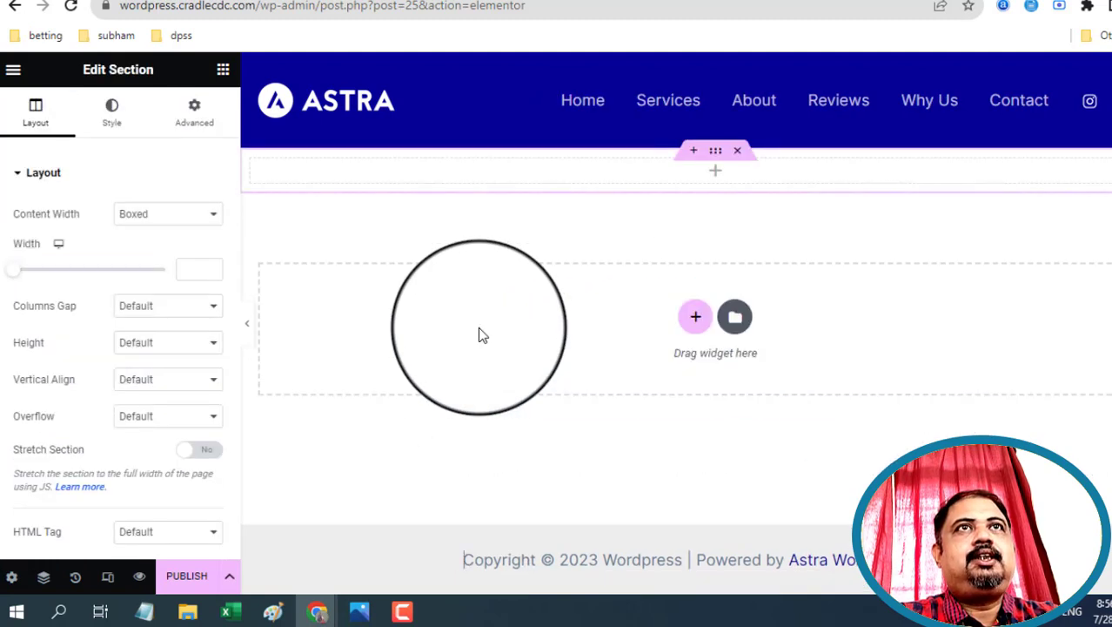
left_click(714, 179)
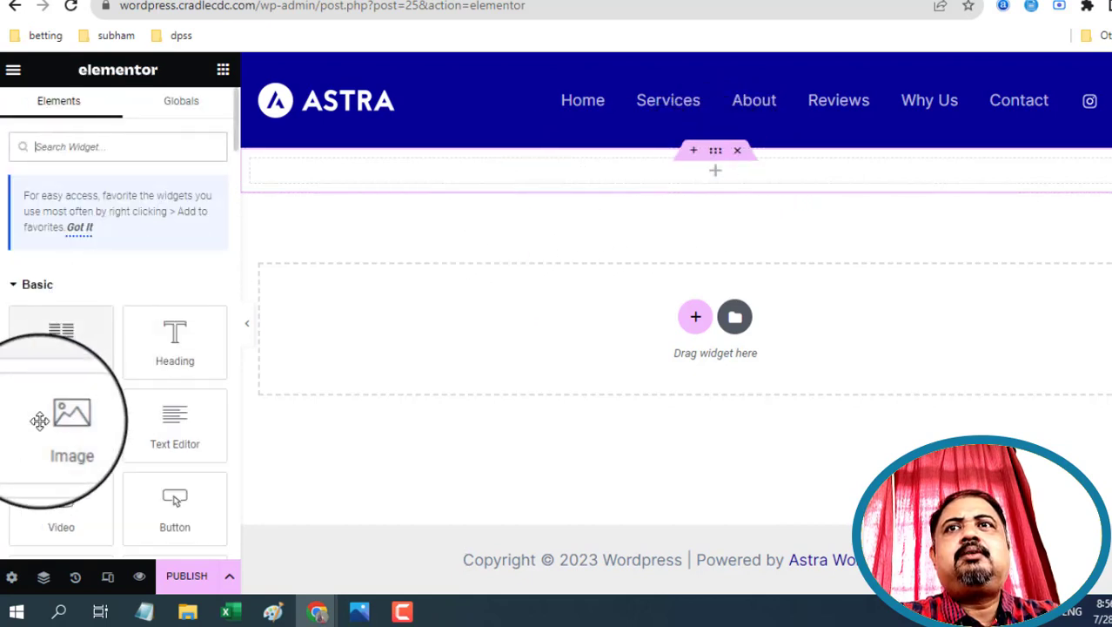
scroll(97, 390, "down", 2)
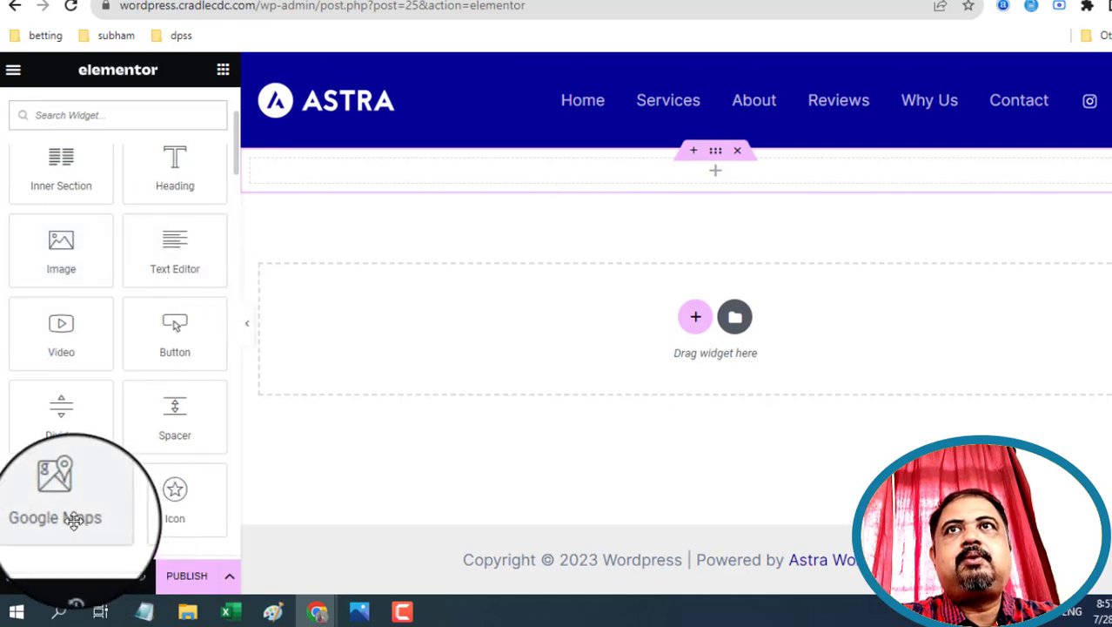
left_click_drag(61, 261, 643, 213)
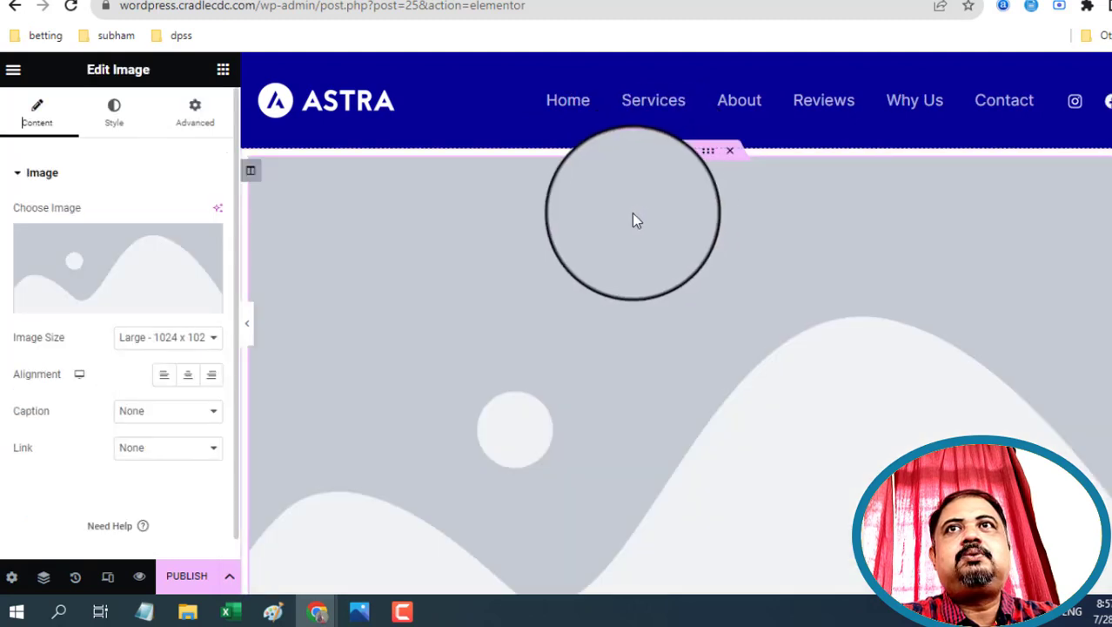
Upload the wordpress tutorial 01 picture from the computer and insert it into the Image widget.
left_click(94, 261)
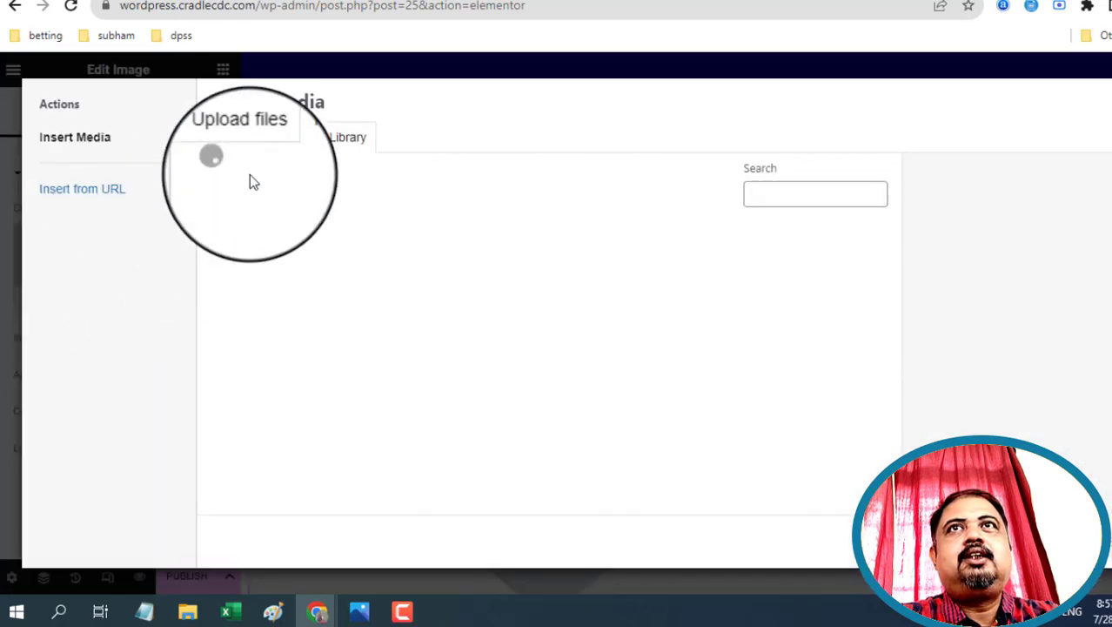
left_click(246, 141)
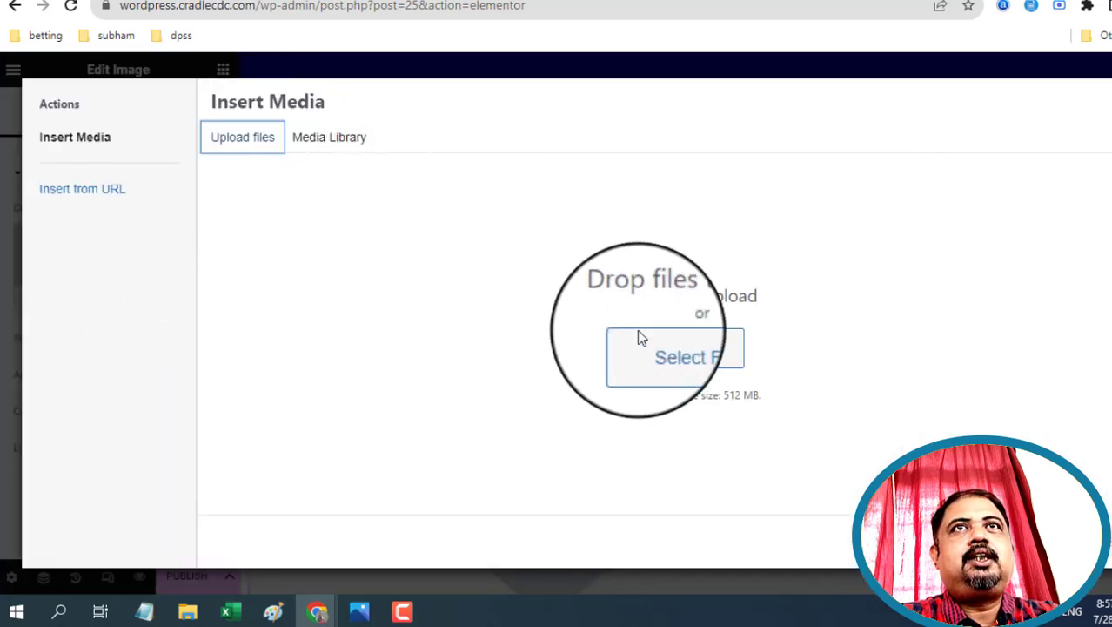
left_click(683, 351)
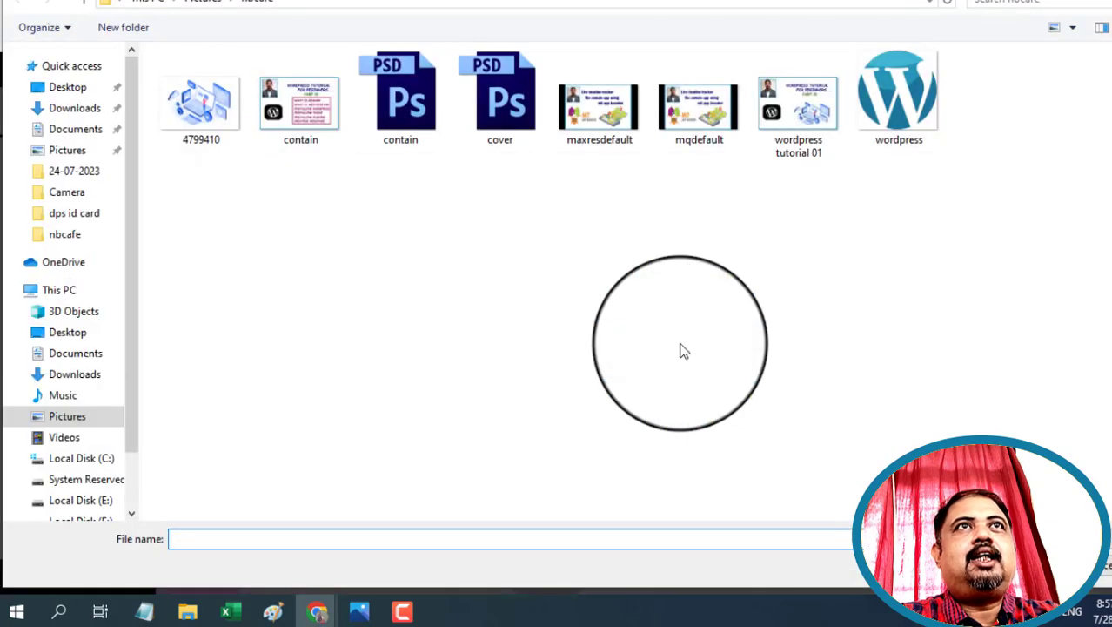
left_click(802, 120)
double_click(802, 120)
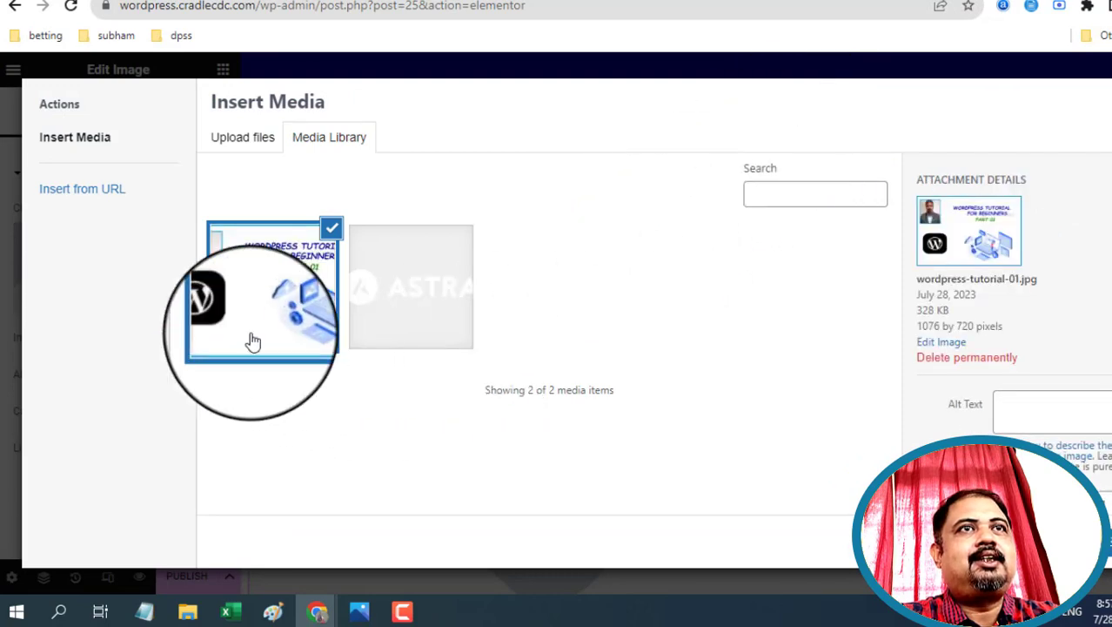
left_click(1110, 541)
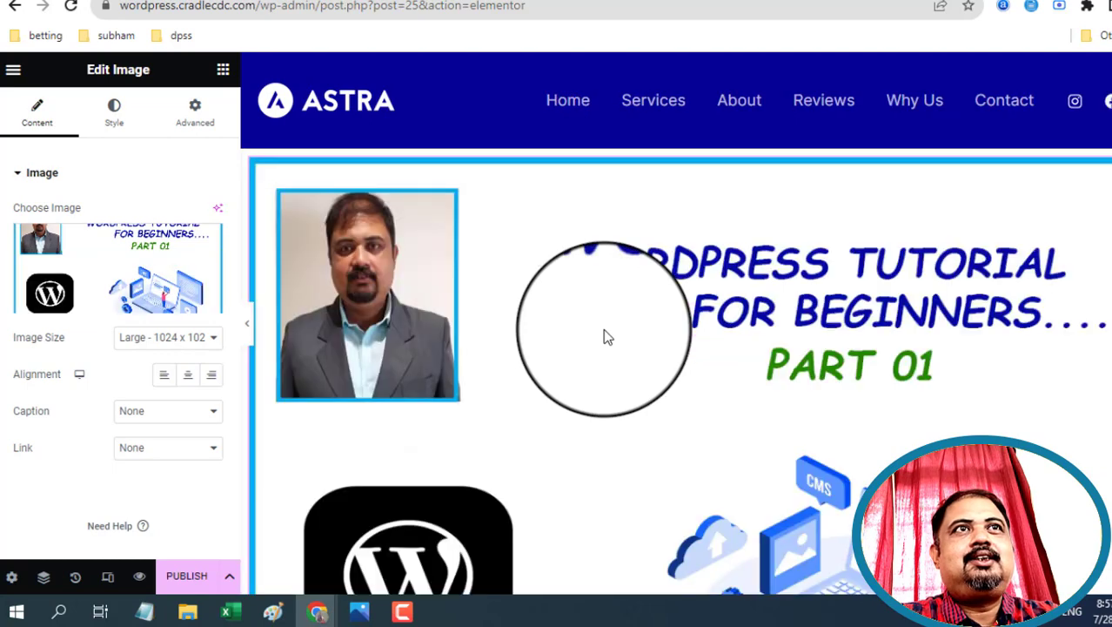
Add a two-column section below the image and place a Heading widget in its first column.
scroll(661, 383, "down", 3)
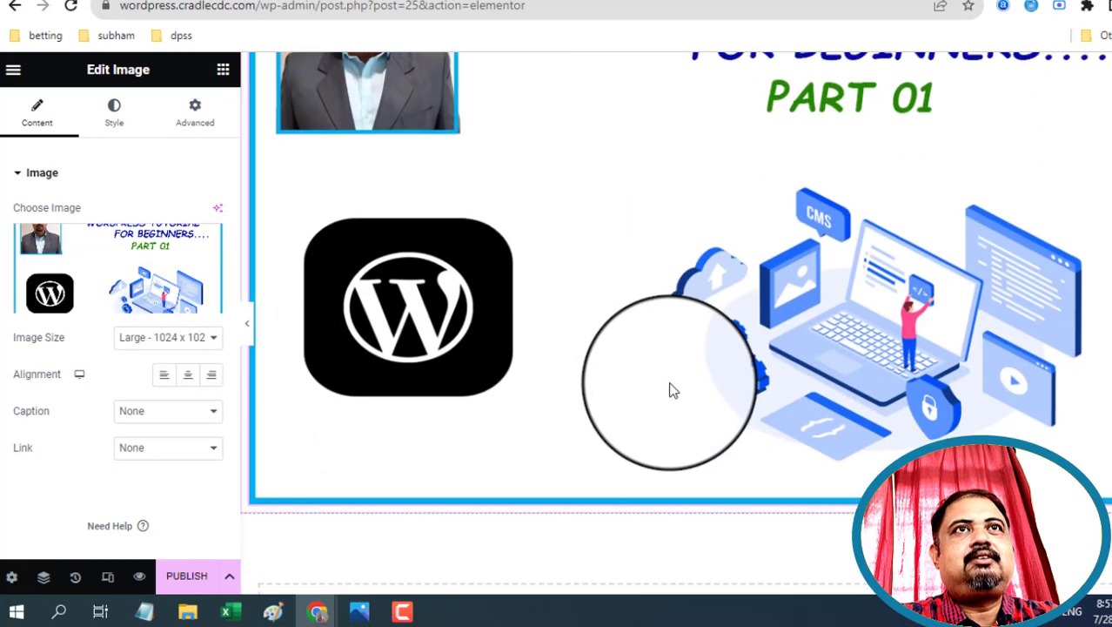
scroll(670, 387, "down", 3)
left_click(688, 383)
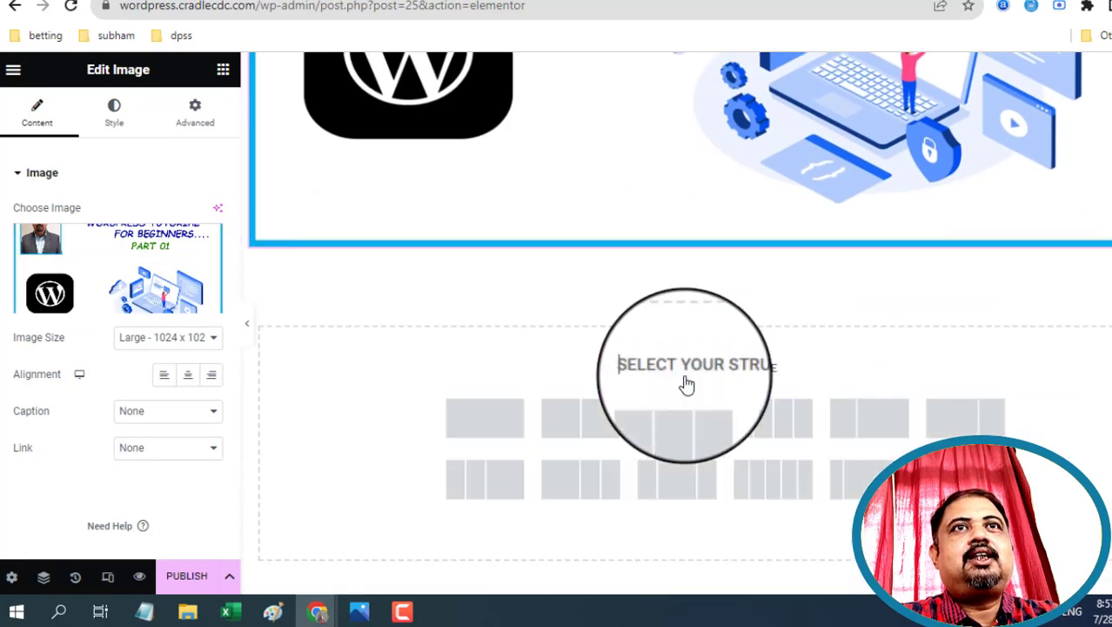
left_click(589, 427)
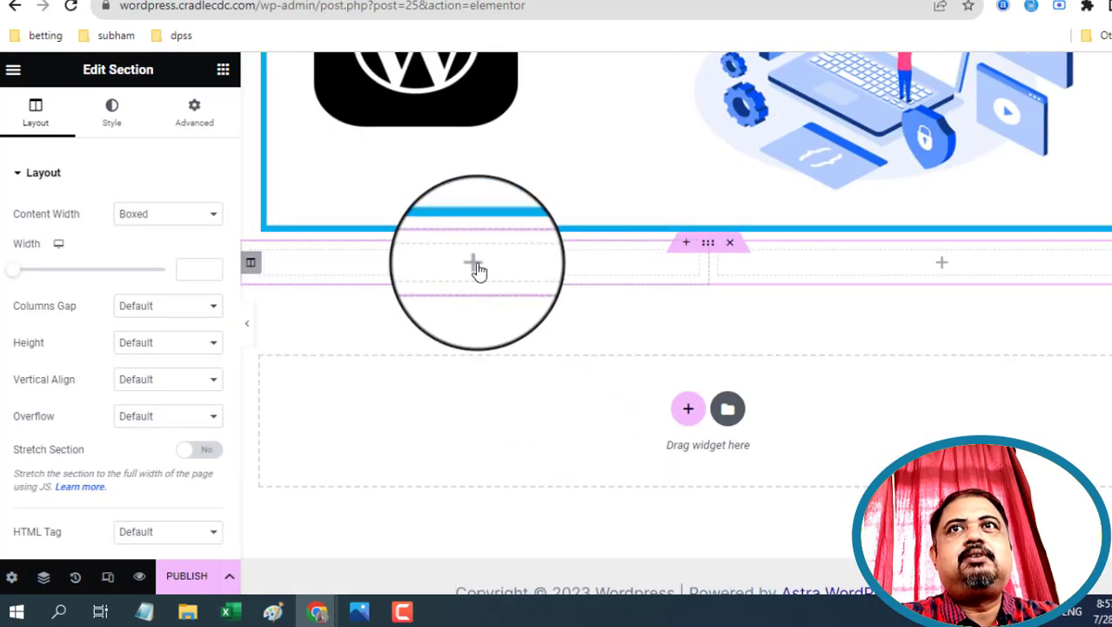
left_click(474, 266)
left_click_drag(181, 328, 465, 263)
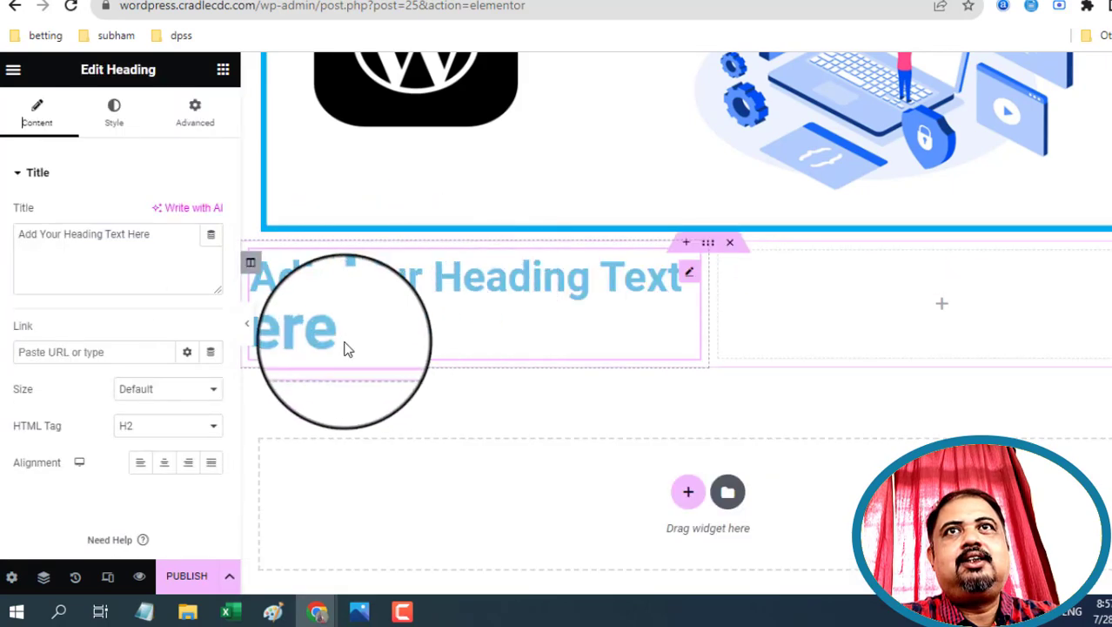
Replace the placeholder heading title with the text wordpress.
left_click_drag(346, 342, 266, 273)
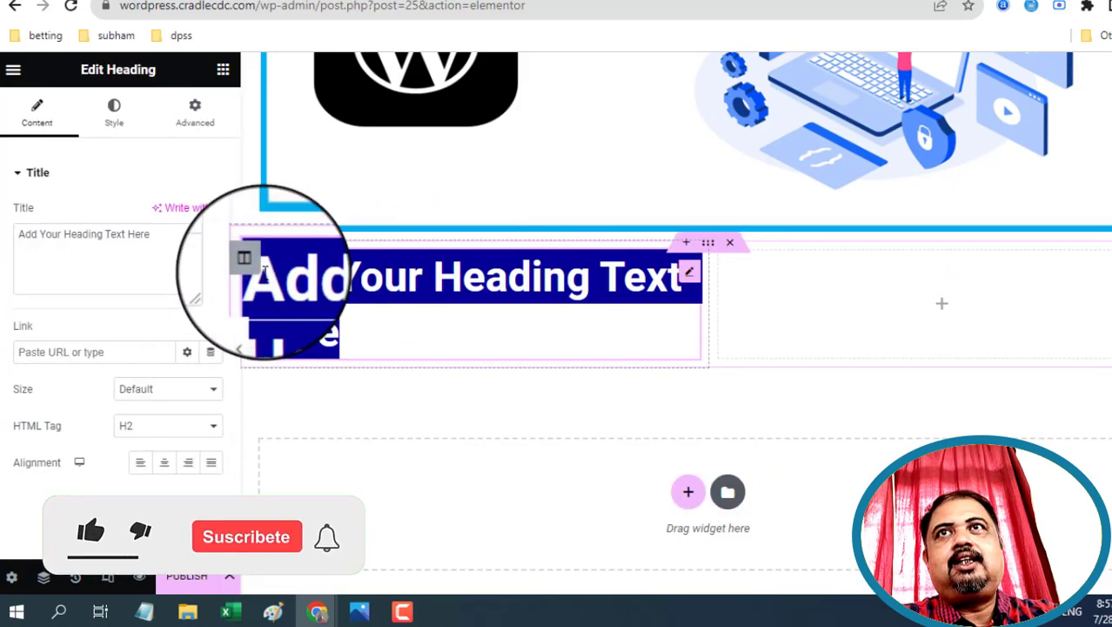
left_click_drag(146, 235, 2, 246)
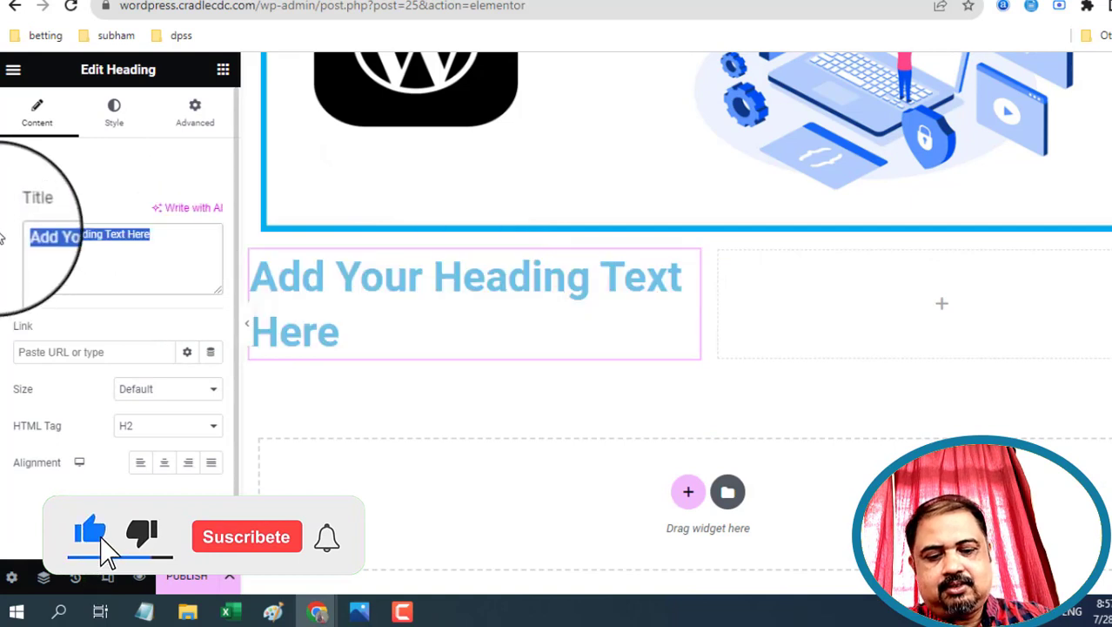
type("W")
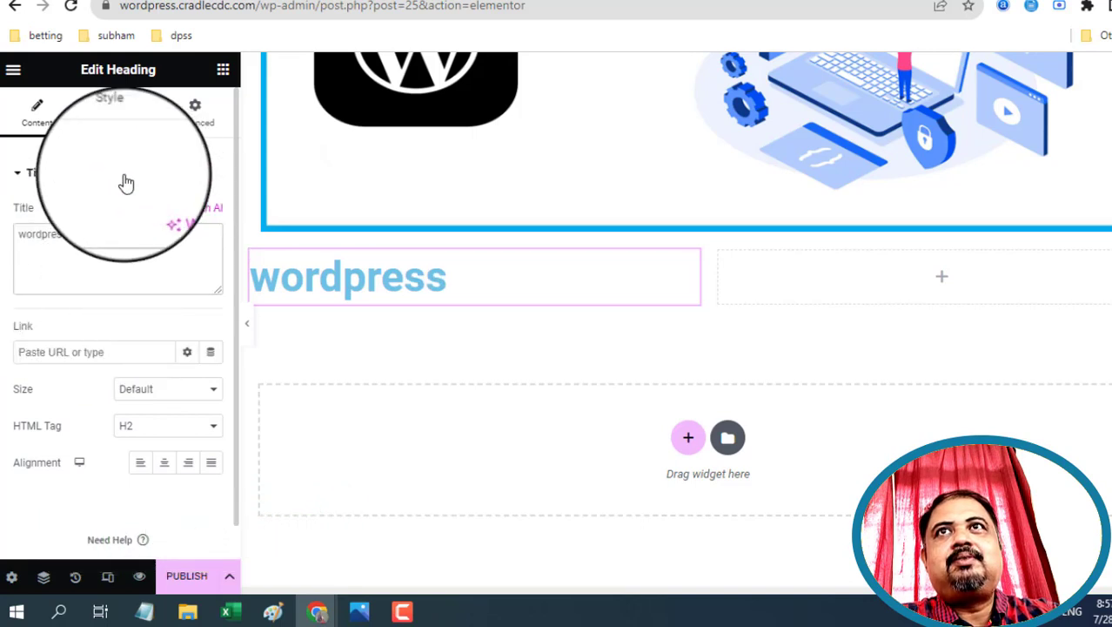
Set the wordpress heading's text color to black and centre-align it.
left_click(114, 109)
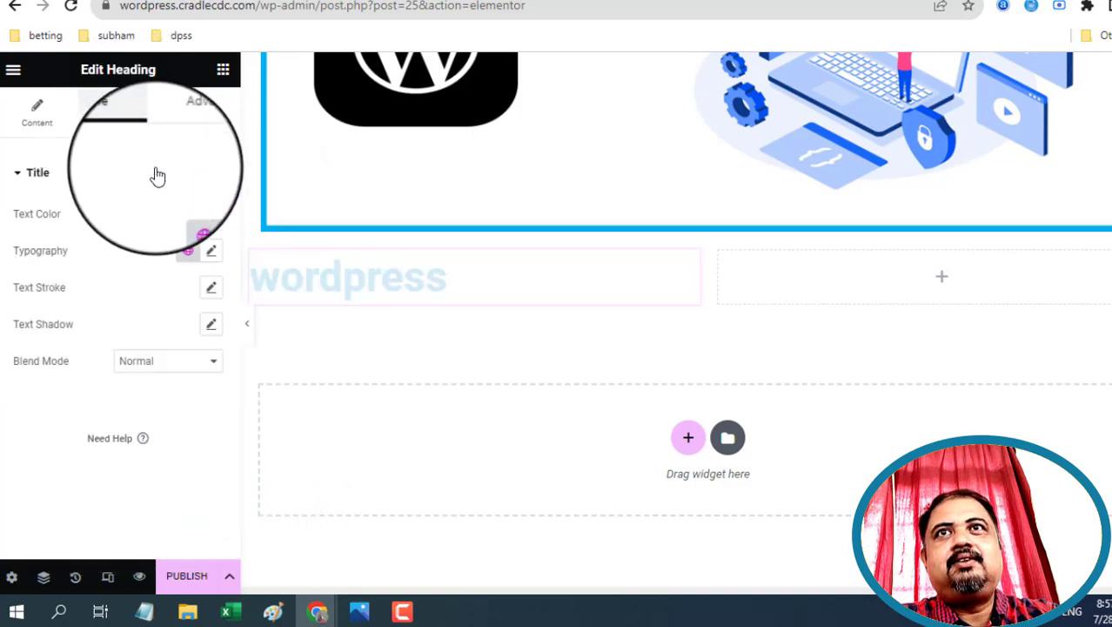
left_click(213, 214)
left_click_drag(213, 295, 99, 427)
left_click(79, 209)
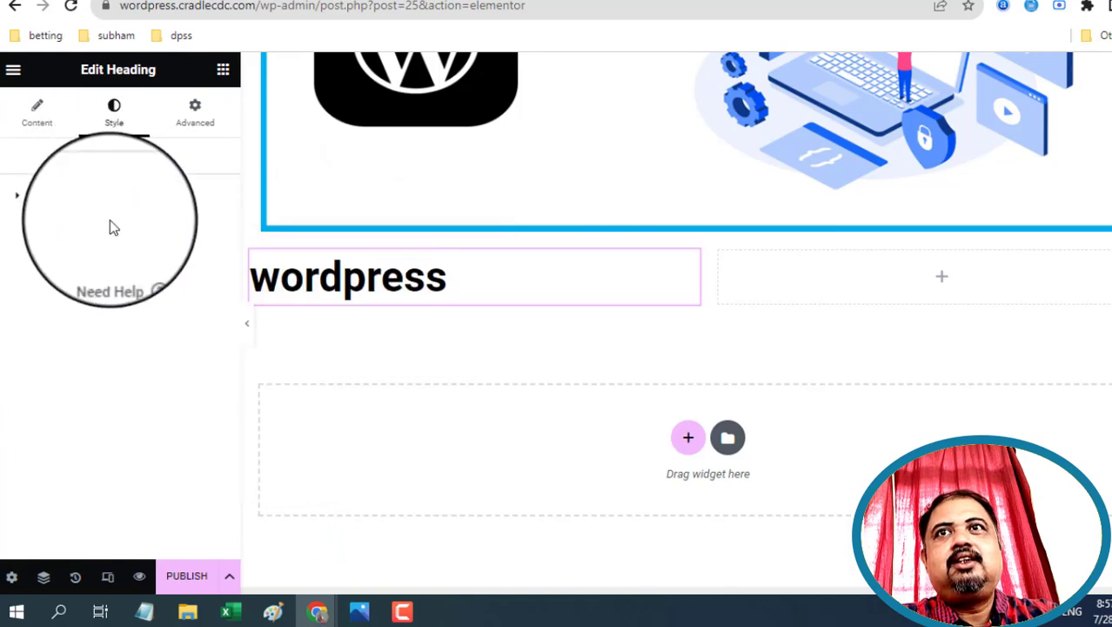
left_click(39, 111)
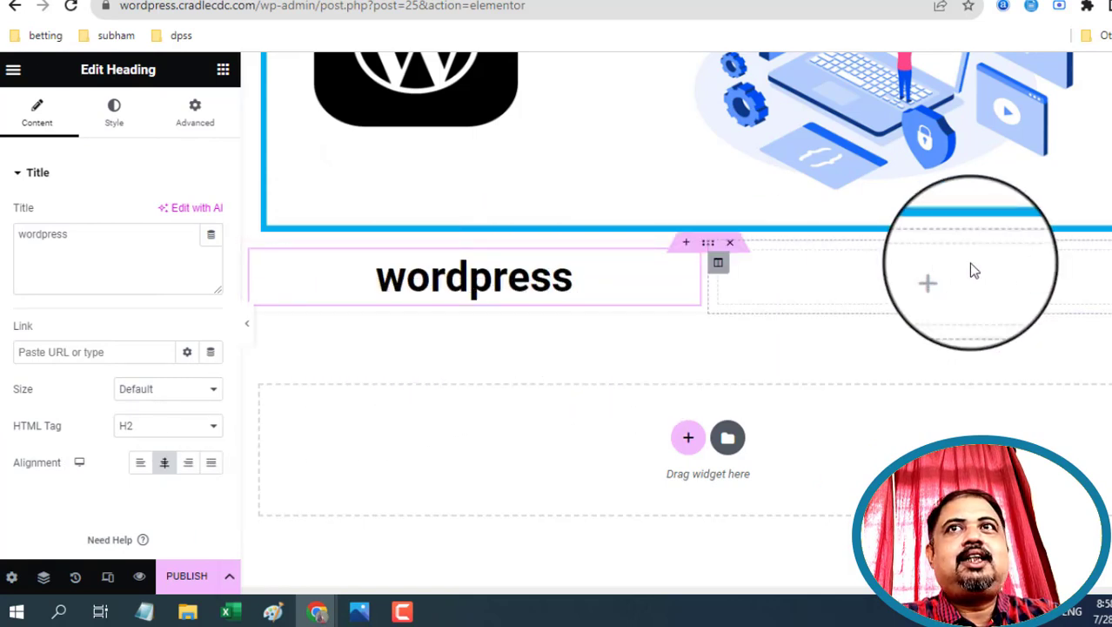
Place a Button widget in the empty second column beside the wordpress heading.
left_click(943, 277)
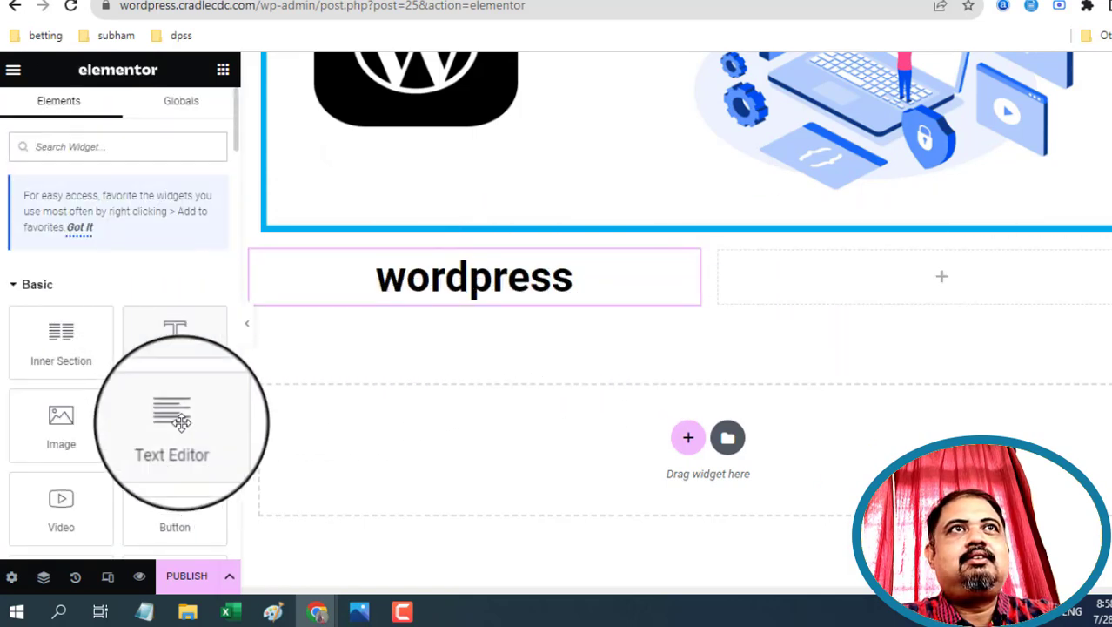
left_click_drag(179, 422, 61, 322)
left_click_drag(174, 509, 921, 283)
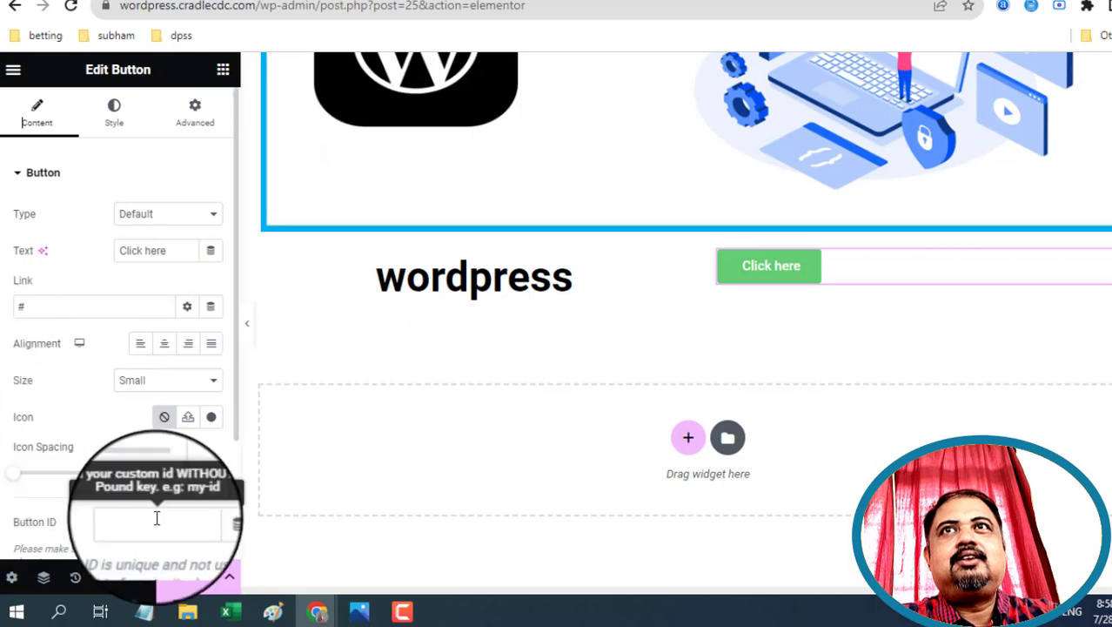
Set the button's text to Press to Learn and centre the button in its column.
left_click_drag(178, 250, 95, 252)
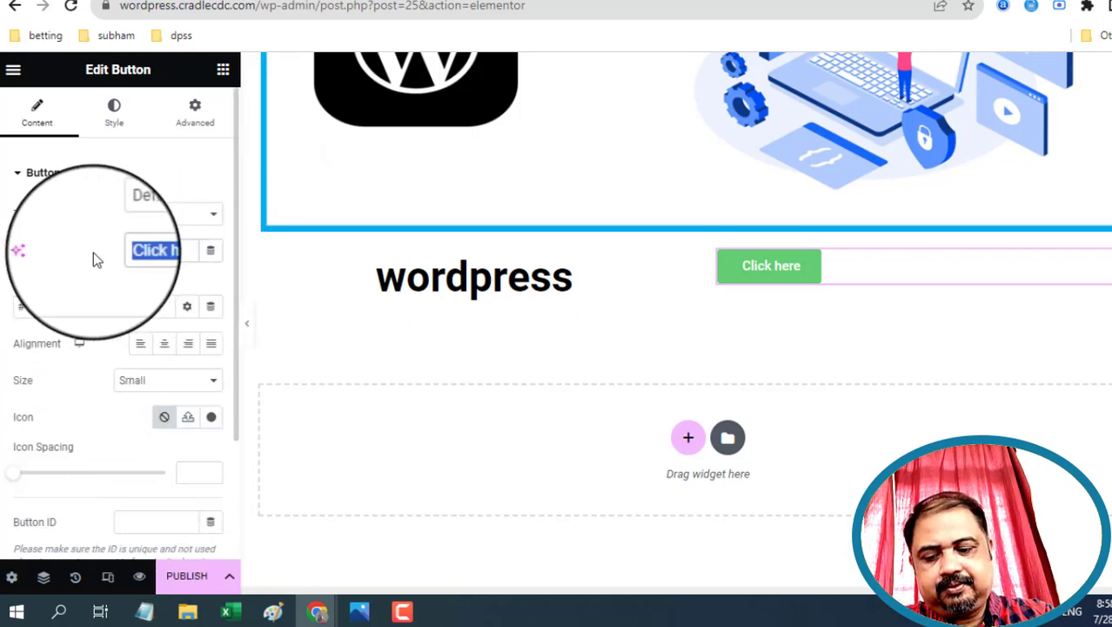
type("press to")
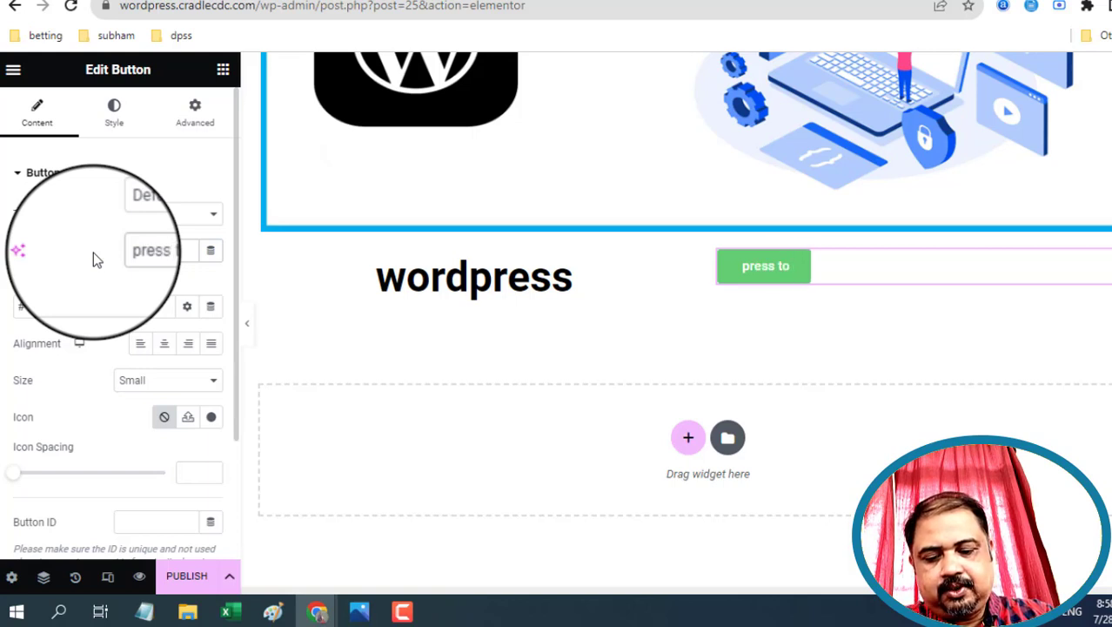
type(" learn")
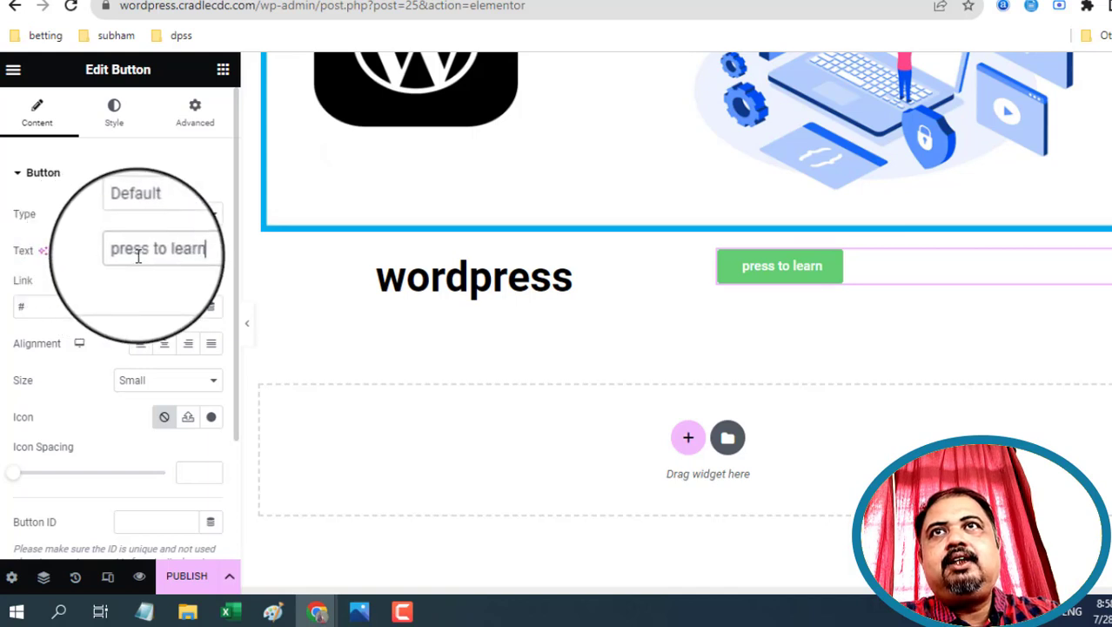
left_click(125, 251)
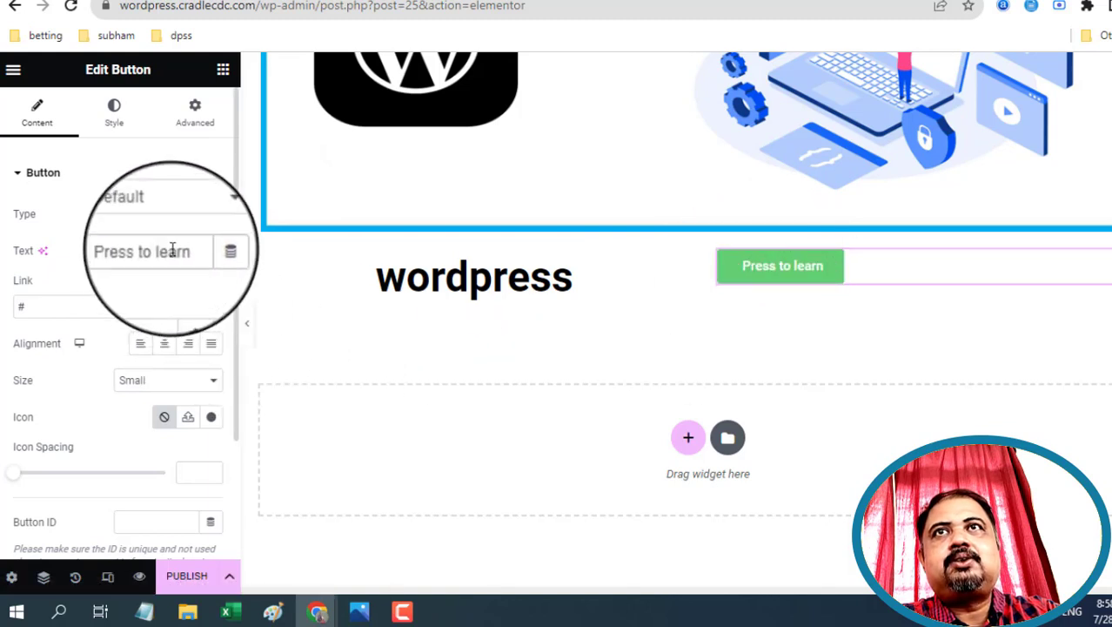
left_click(163, 251)
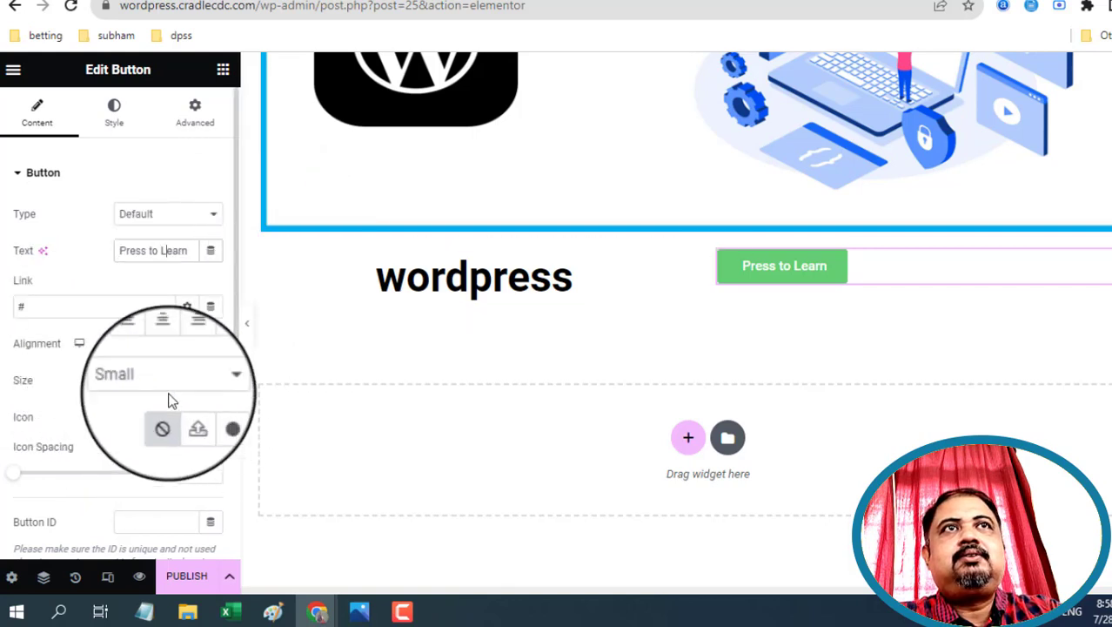
left_click(164, 345)
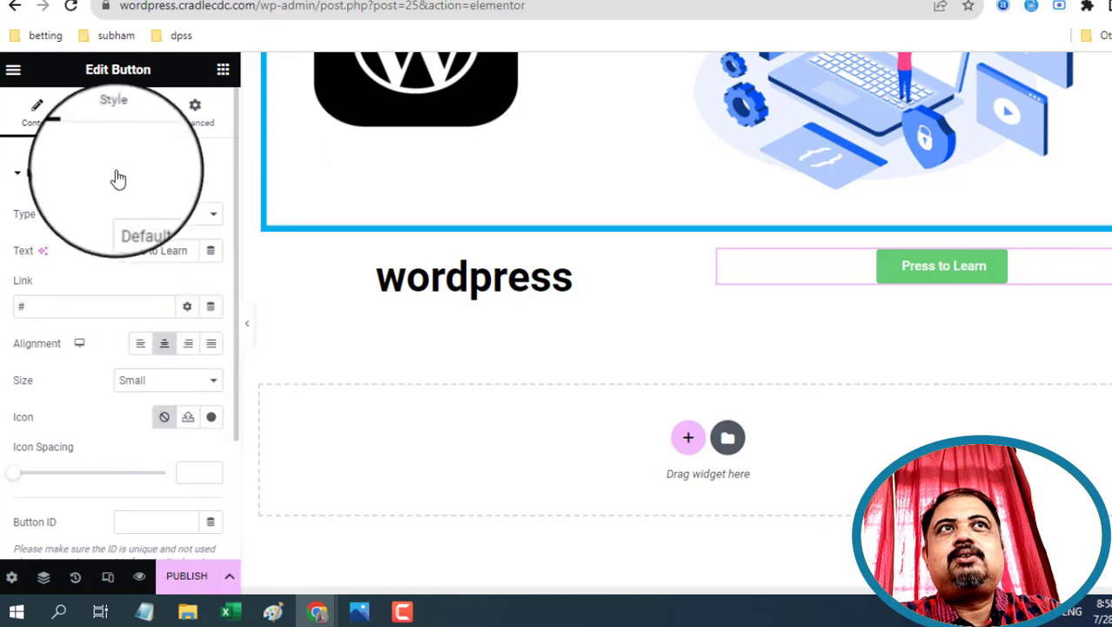
Change the button's background color to the dark blue #2C1592.
left_click(119, 116)
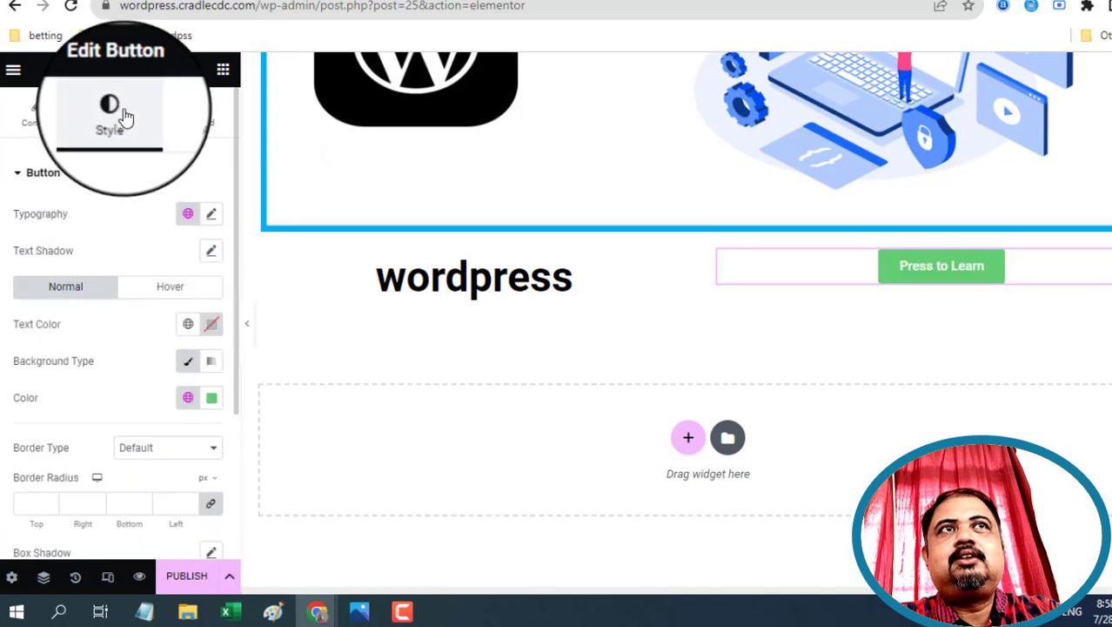
scroll(108, 306, "down", 3)
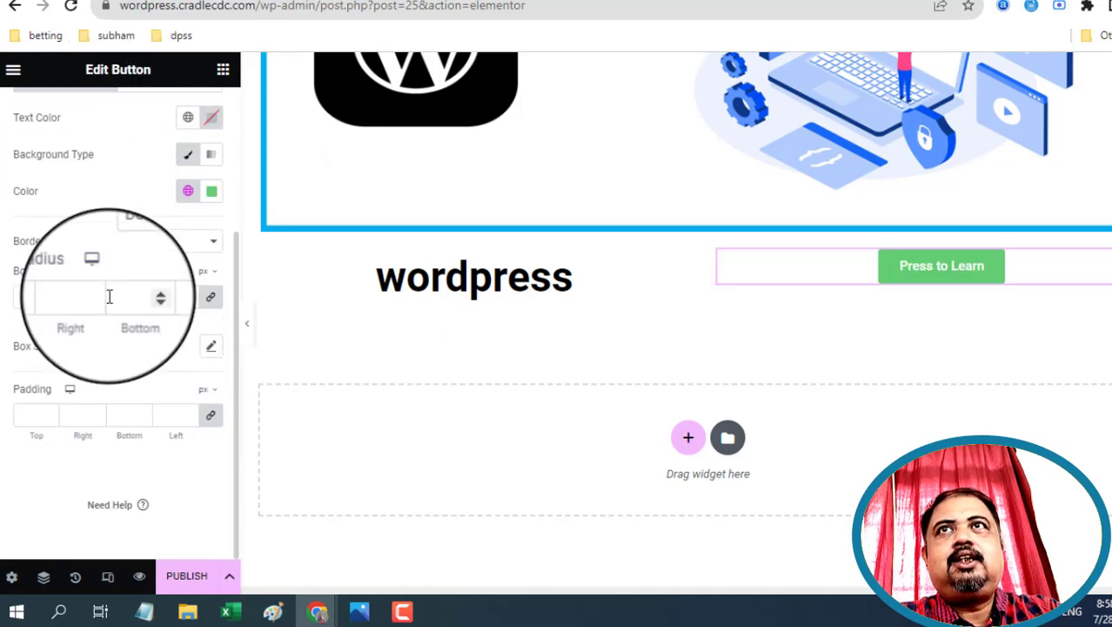
scroll(109, 297, "up", 3)
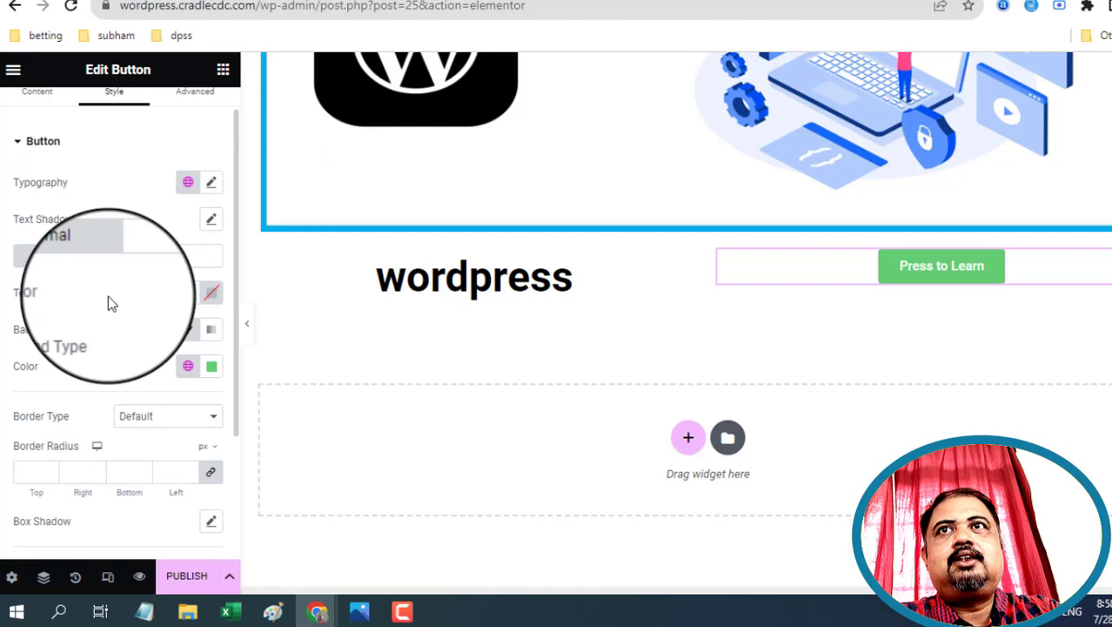
left_click(214, 366)
left_click_drag(221, 167, 283, 196)
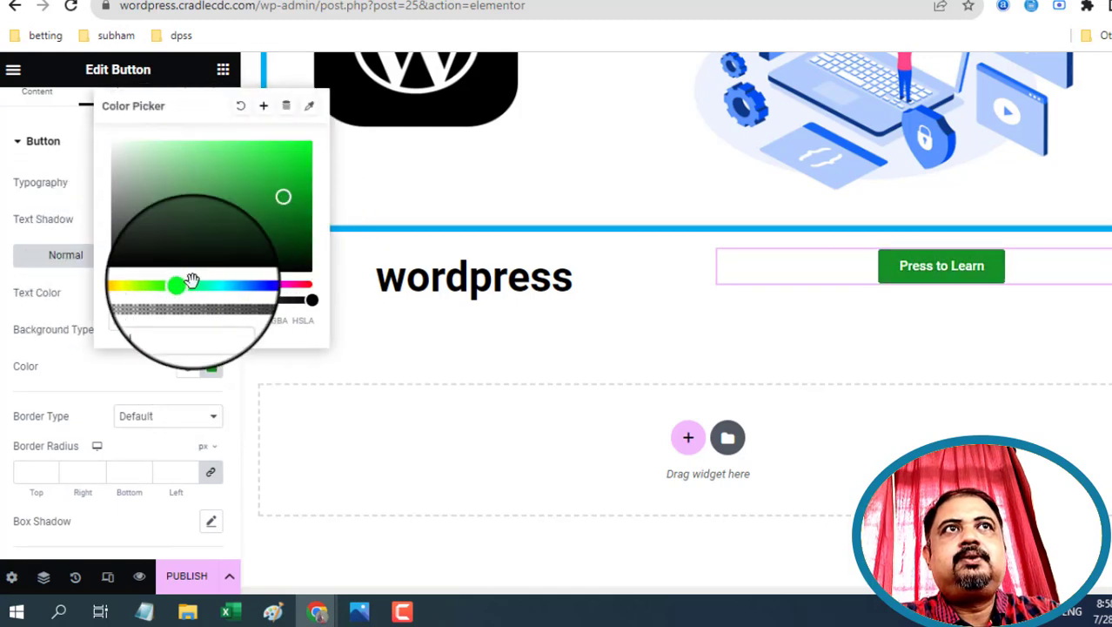
left_click_drag(186, 284, 244, 285)
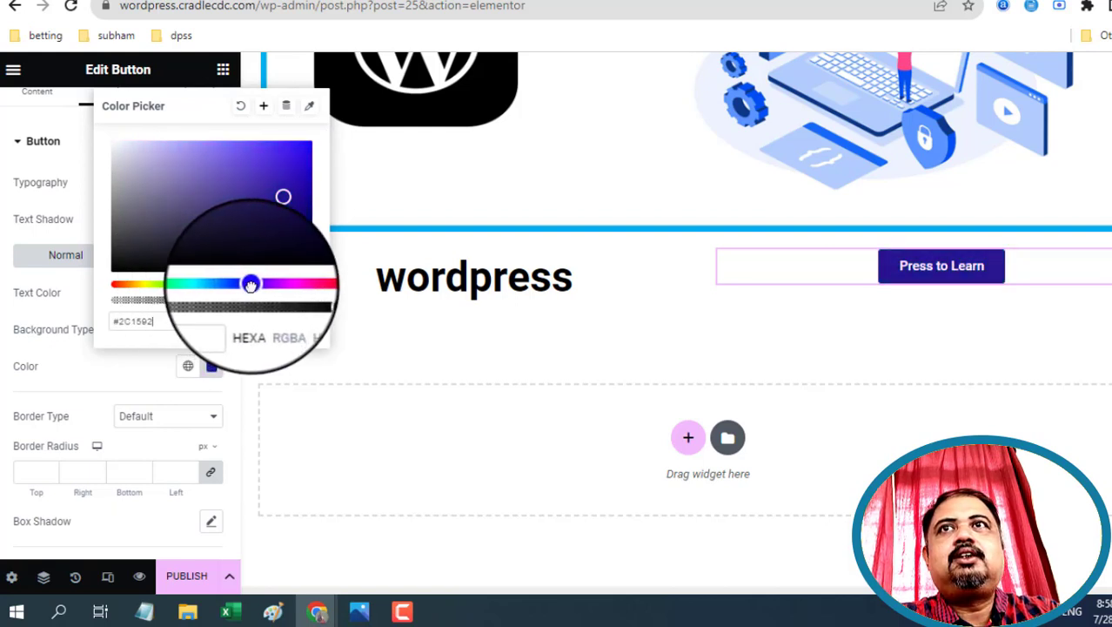
left_click(61, 141)
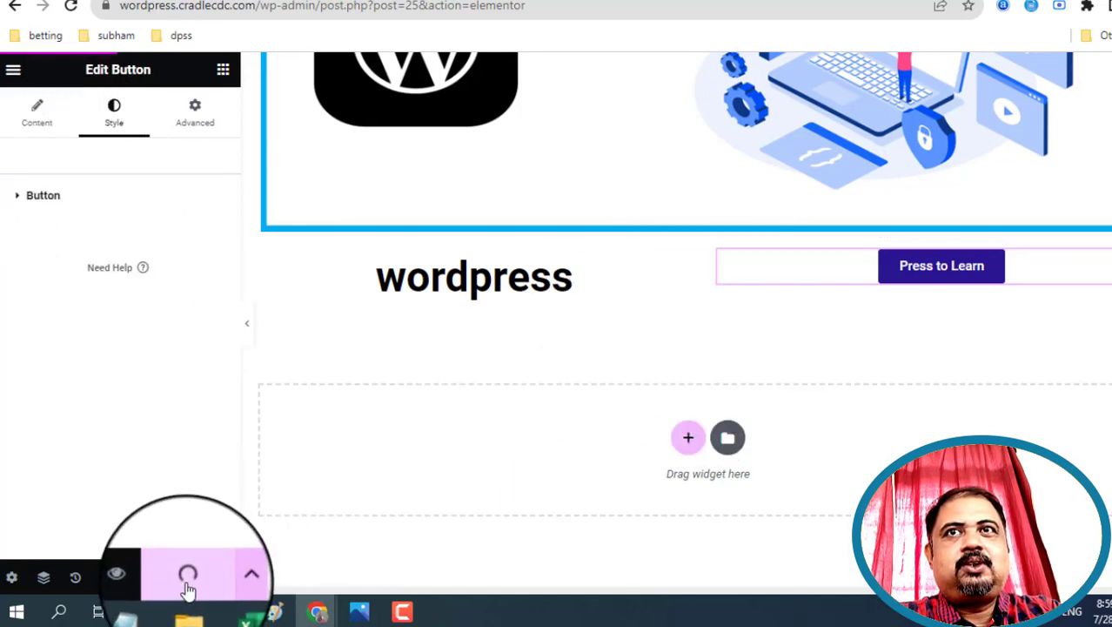
Publish the home1 page and look over its live version from header to footer.
left_click(193, 522)
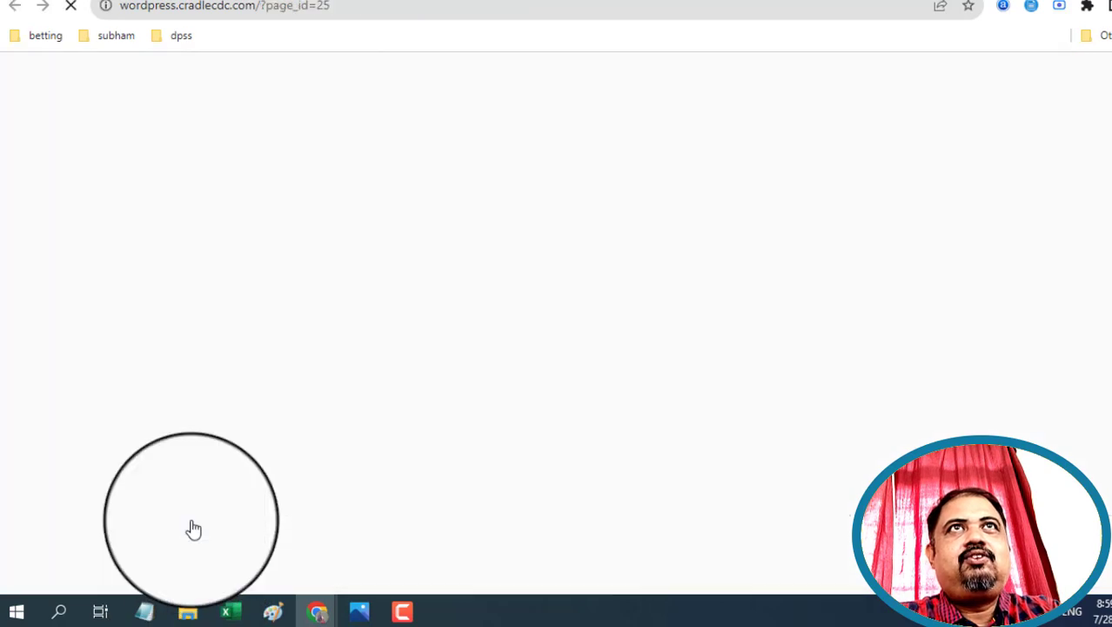
scroll(772, 356, "down", 4)
scroll(776, 365, "up", 4)
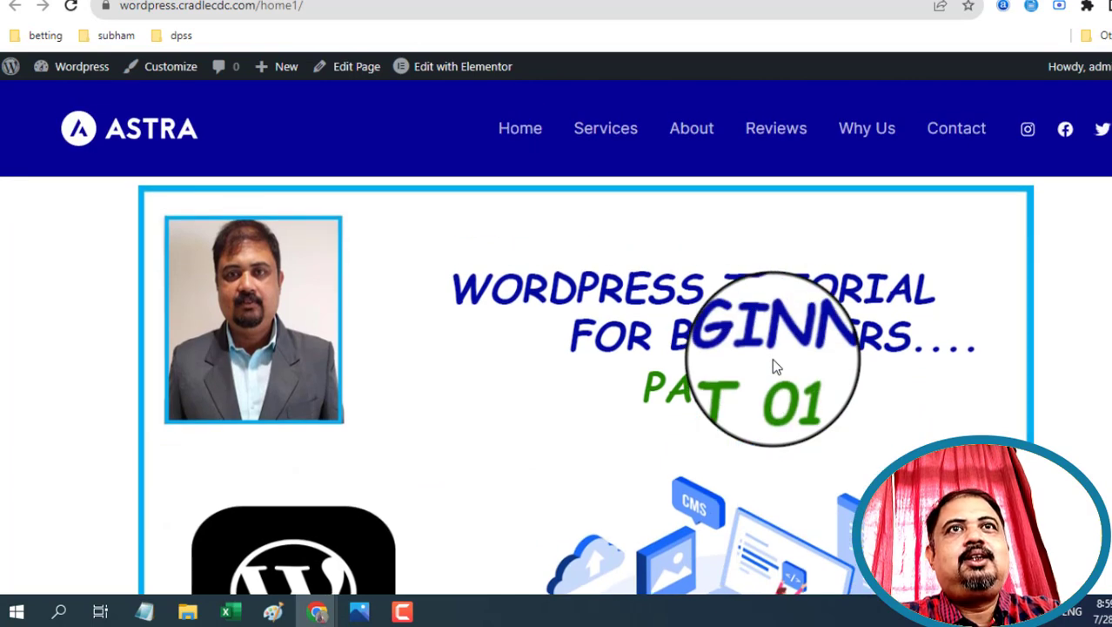
scroll(772, 360, "down", 4)
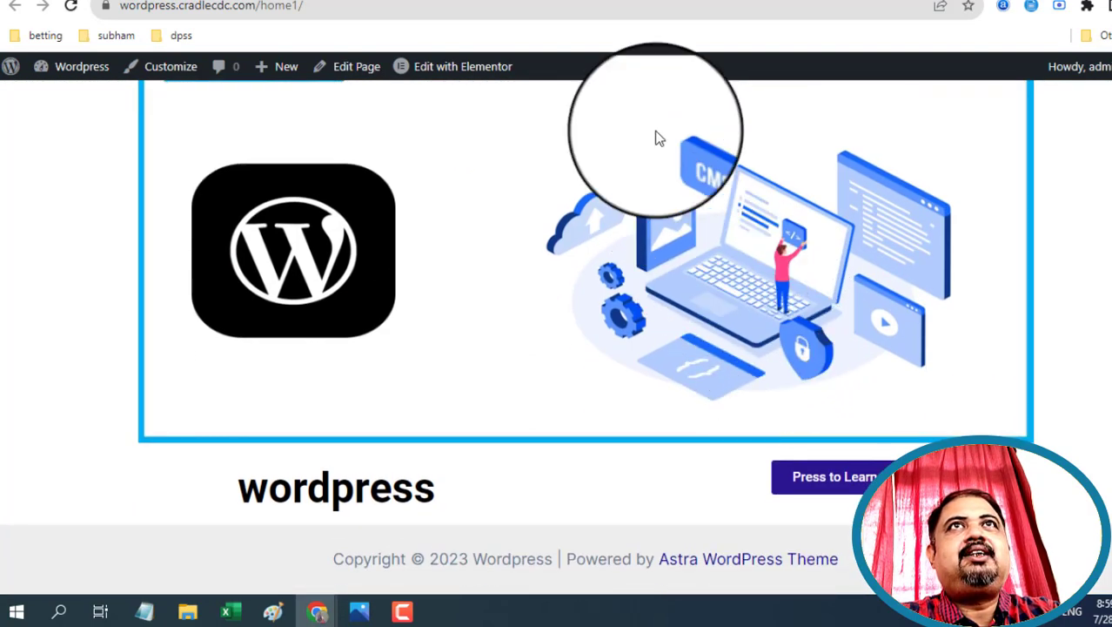
scroll(635, 366, "up", 1)
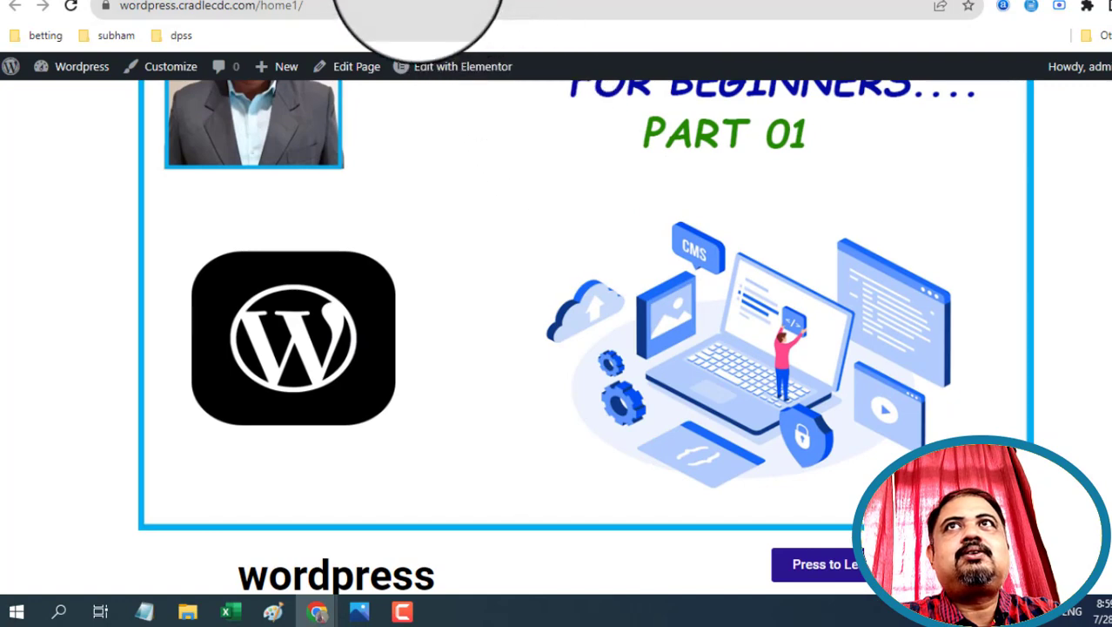
Reload the site's main address to check which homepage it shows, and return to the live home1 page.
left_click(417, 0)
left_click(71, 15)
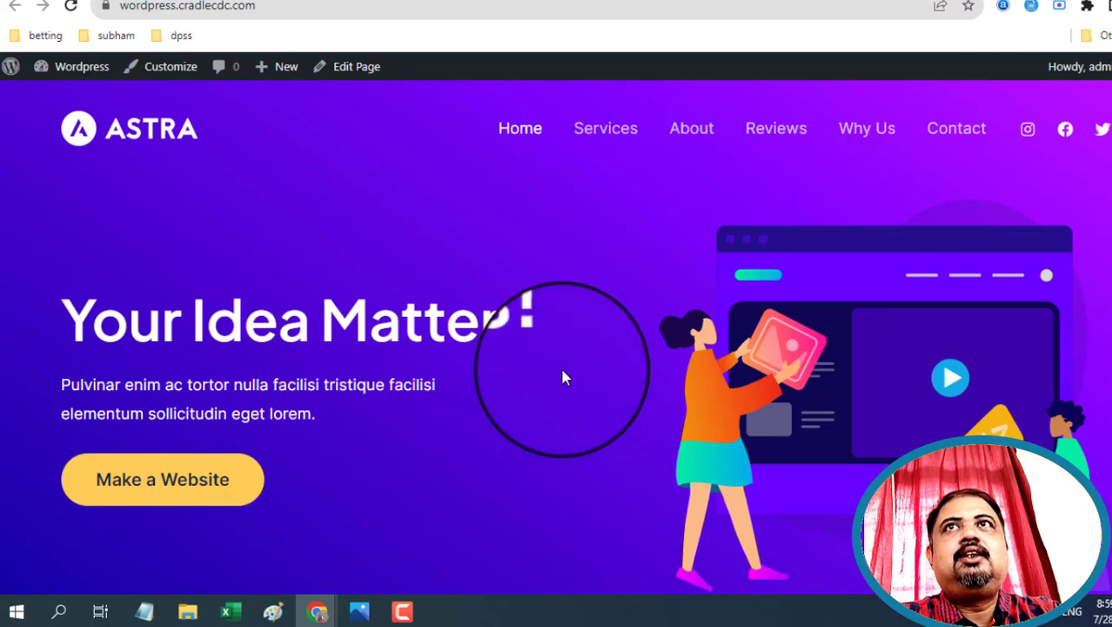
left_click(618, 0)
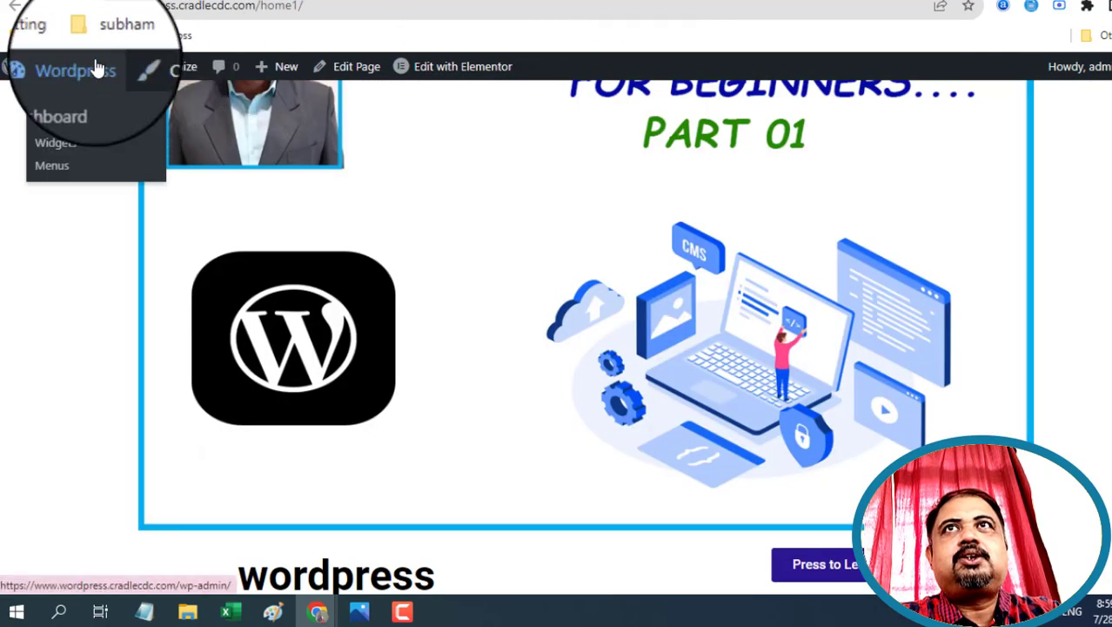
Customize the site's homepage settings to use home1 as the static homepage, and publish the change.
left_click(162, 71)
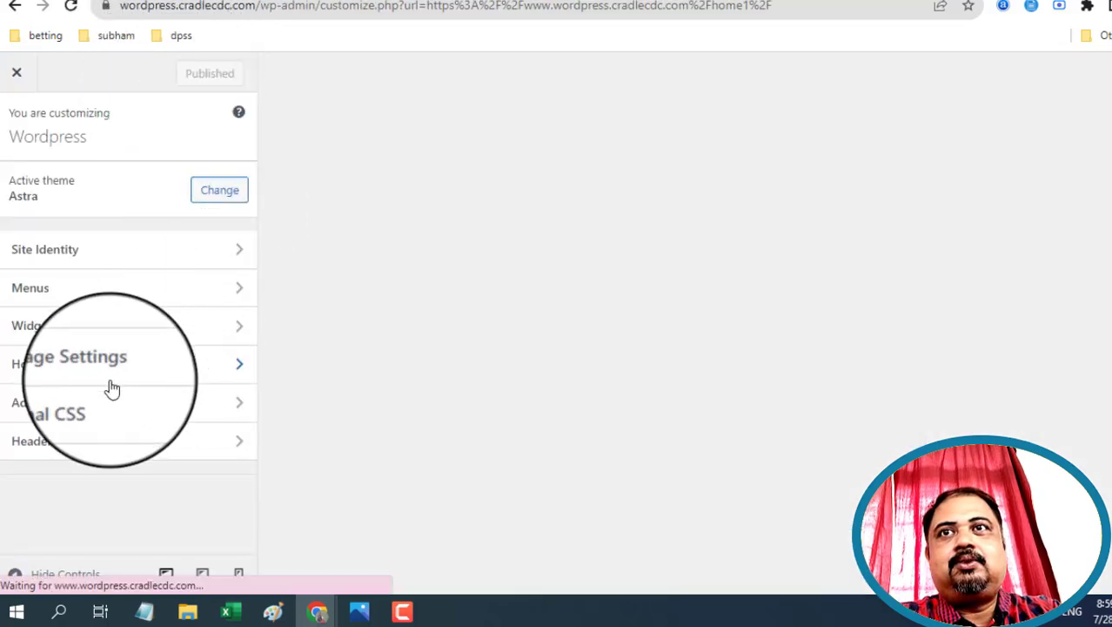
scroll(116, 485, "down", 2)
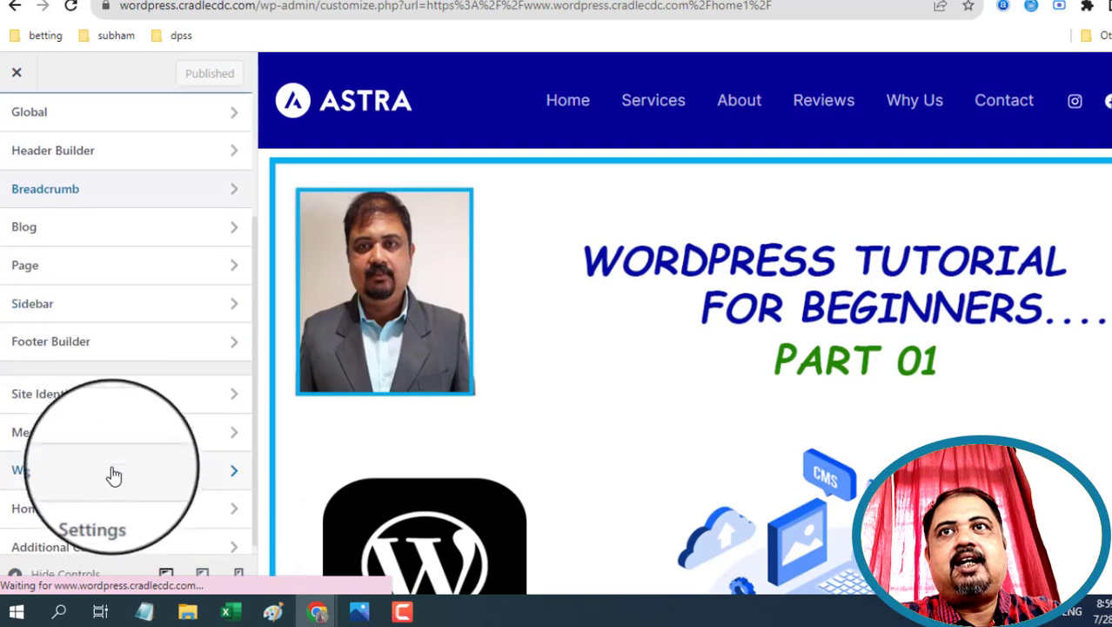
left_click(90, 511)
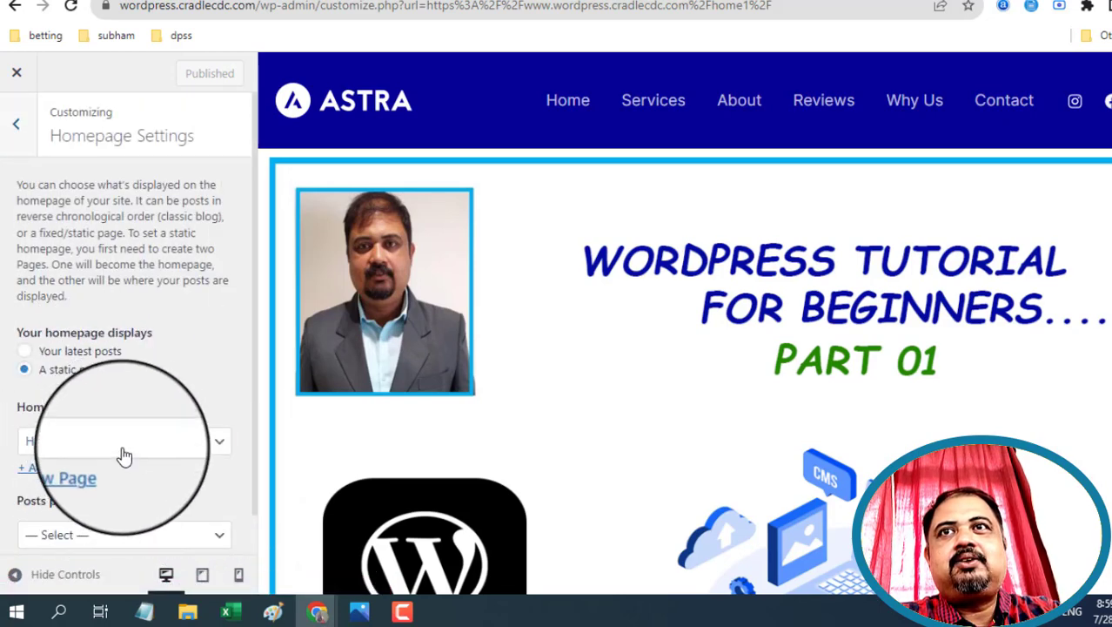
left_click(125, 455)
left_click(70, 500)
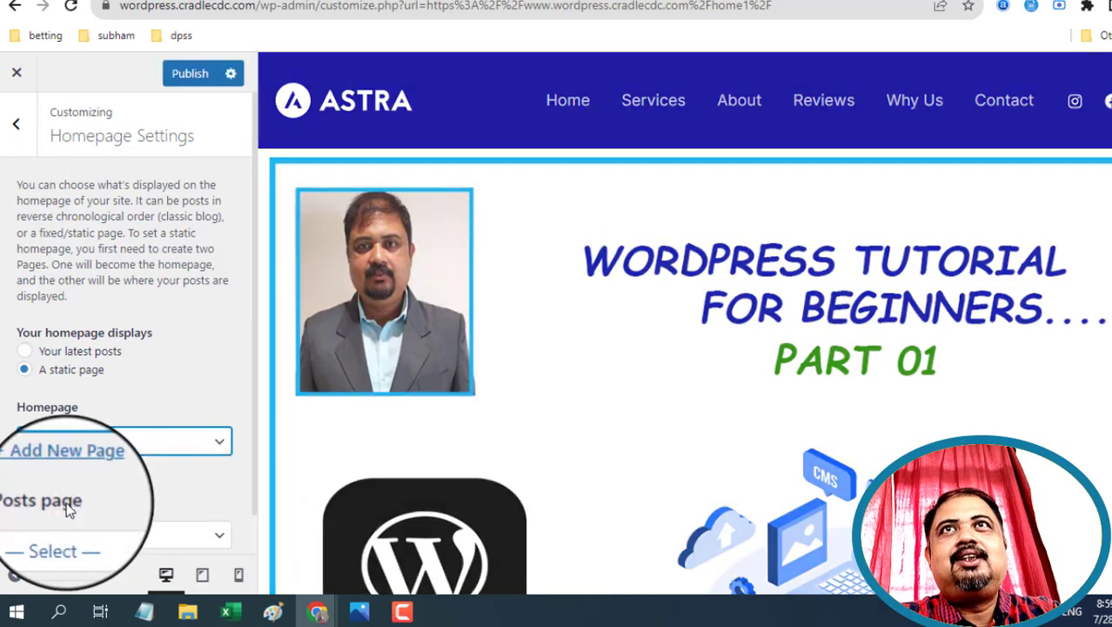
left_click(190, 75)
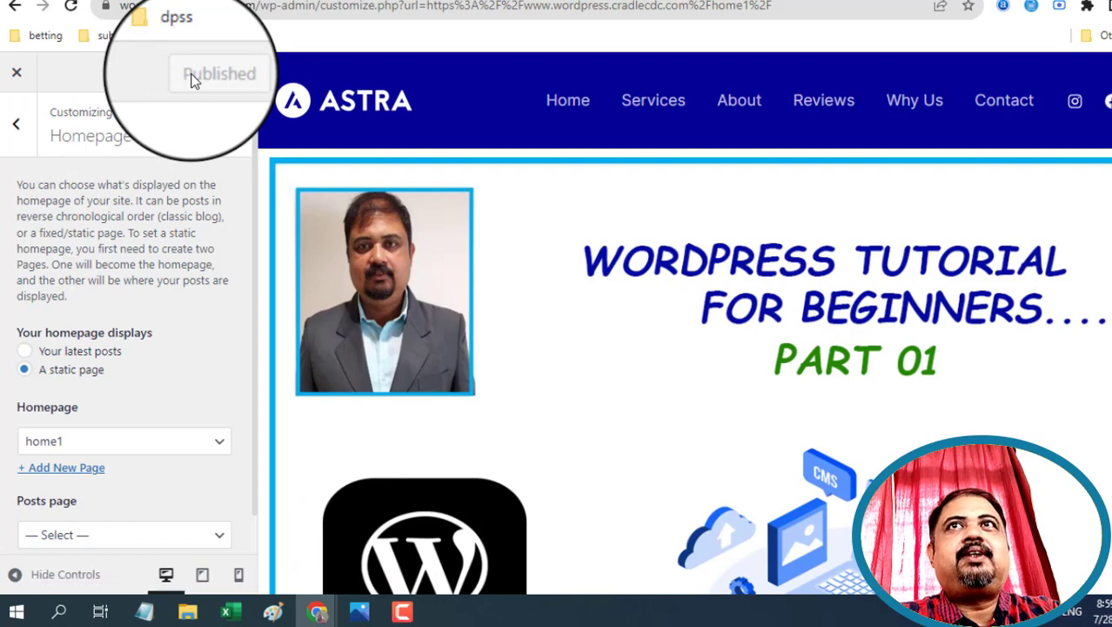
Reload wordpress.cradlecdc.com and look through its homepage down to the footer.
left_click(425, 0)
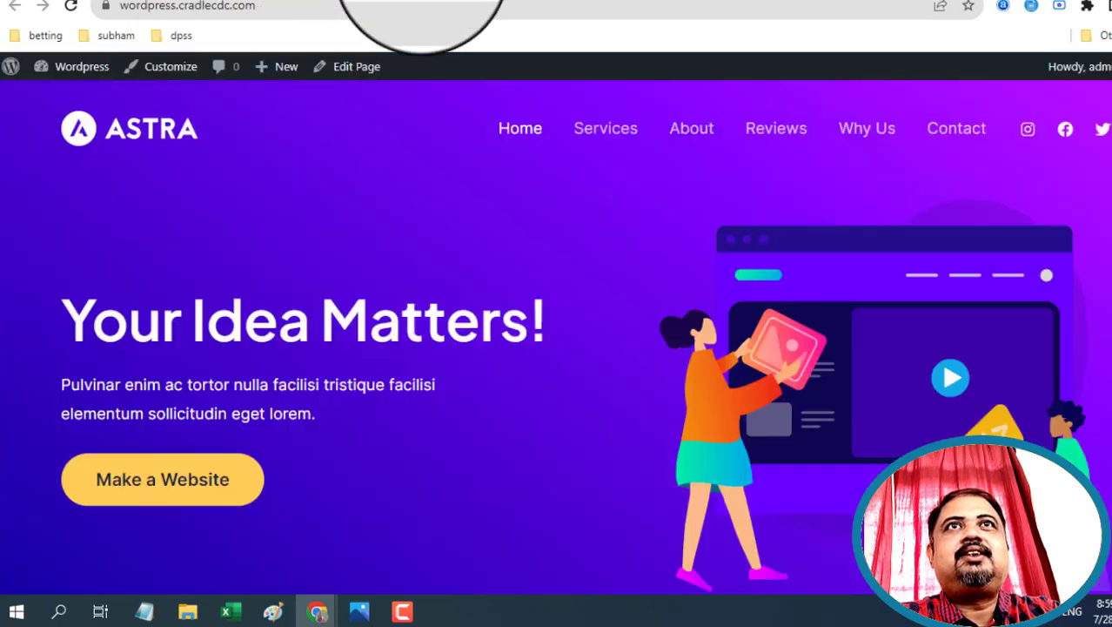
left_click(71, 7)
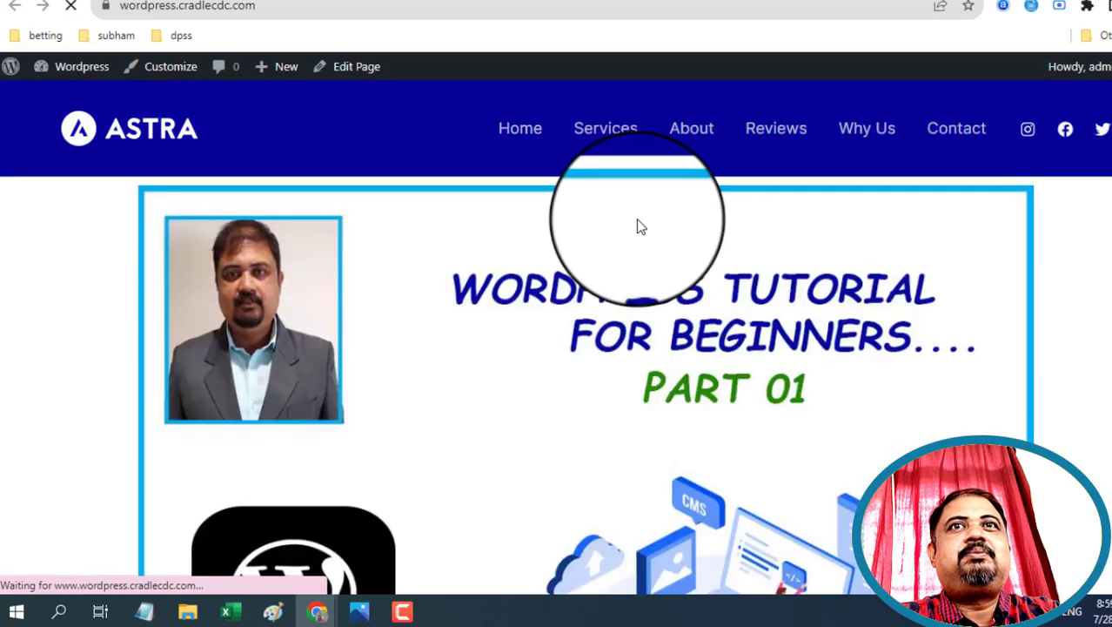
scroll(643, 225, "down", 5)
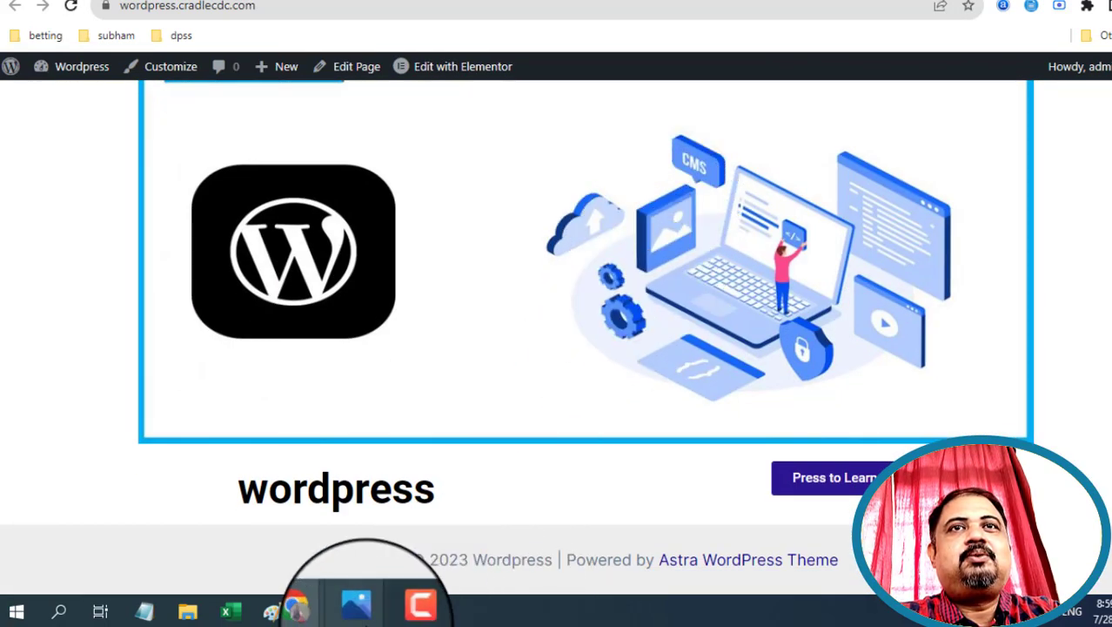
Switch to the image viewer showing the WordPress tutorial Part 01 topic overview.
mouse_move(357, 607)
left_click(477, 544)
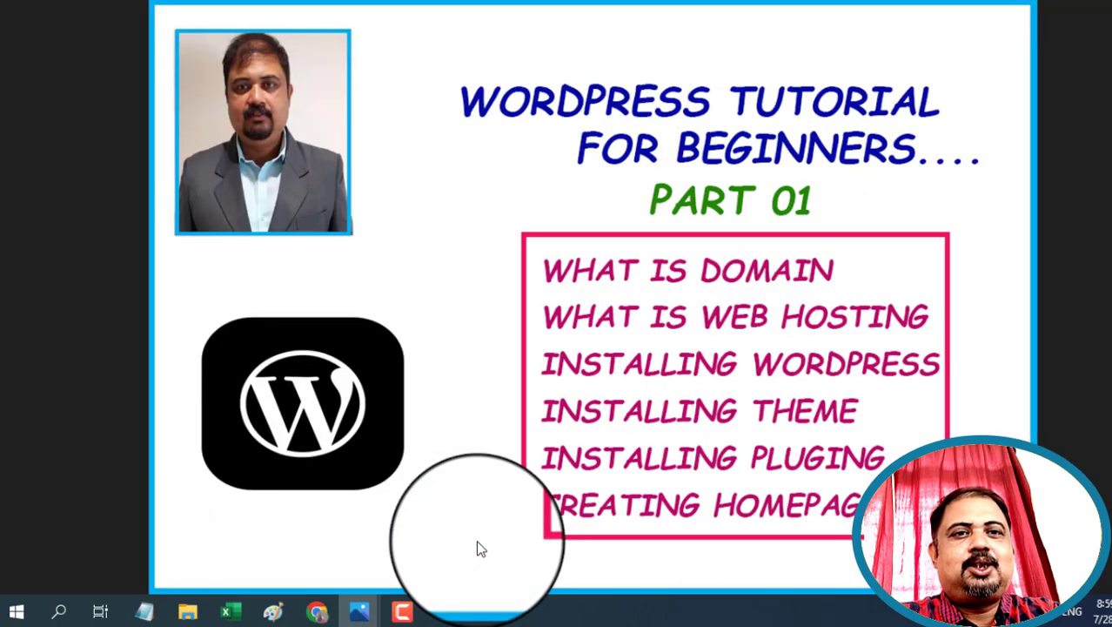